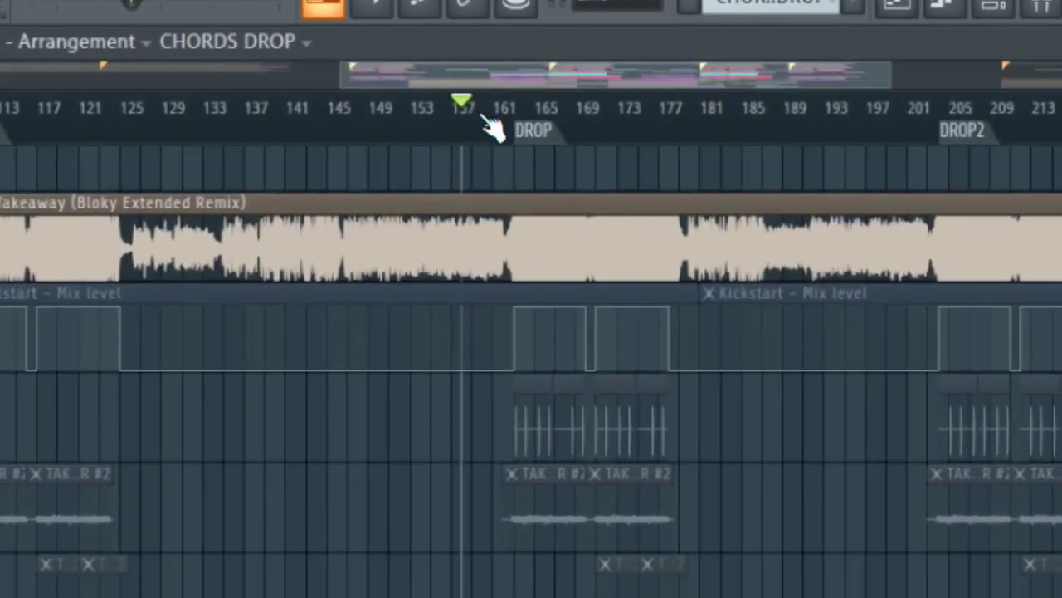
# Step: Play the soloed reference remix from just before the DROP marker, and take its track out of solo and mute it
pyautogui.click(483, 114)
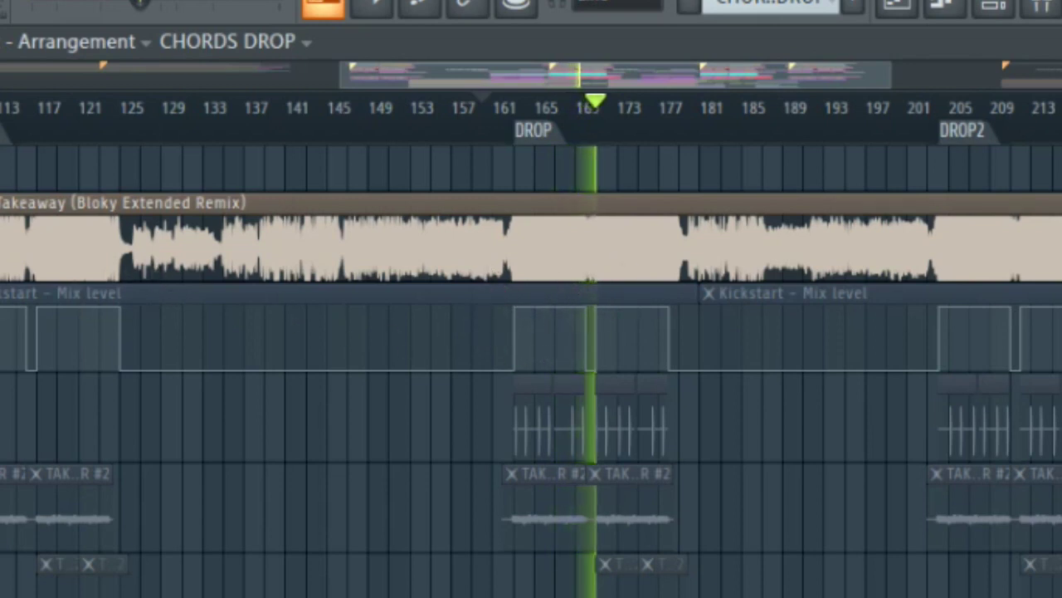
pyautogui.press('space')
pyautogui.rightClick(206, 210)
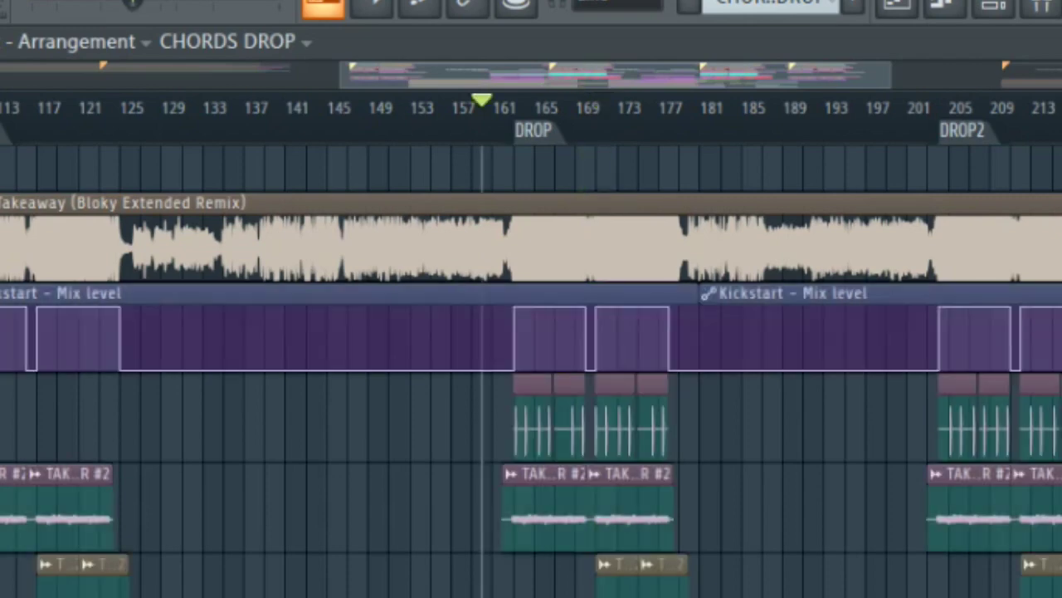
pyautogui.click(206, 210)
# Step: Examine the original stem clips on the drum, lead, synth, bass and vocal tracks at the start of the arrangement
pyautogui.moveTo(567, 108); pyautogui.dragTo(129, 120)
pyautogui.moveTo(1057, 152); pyautogui.dragTo(1056, 161)
pyautogui.scroll(-10, 592, 359)
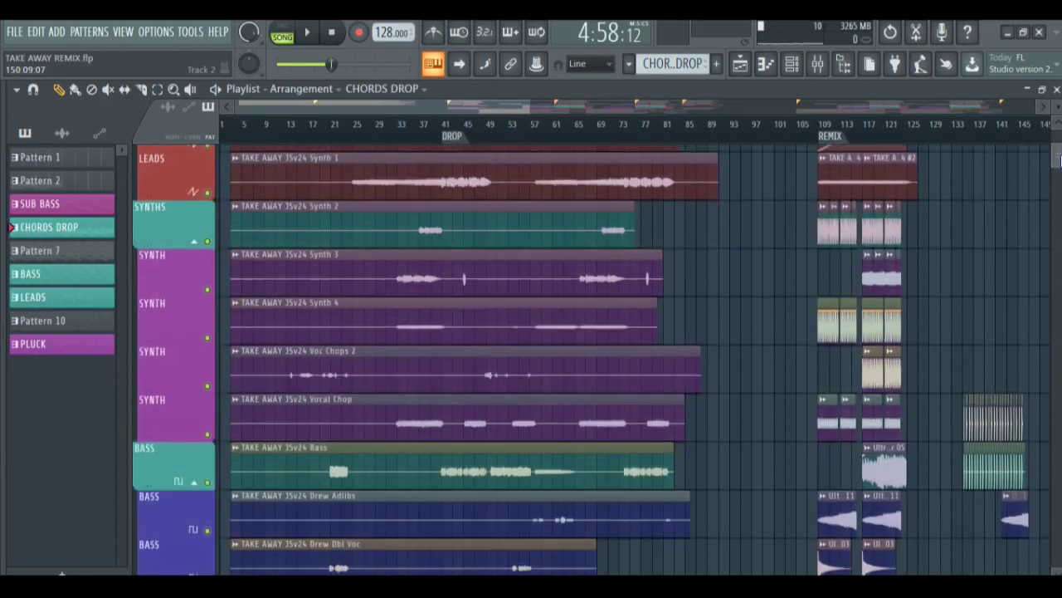
pyautogui.scroll(8, 591, 359)
pyautogui.scroll(6, 592, 359)
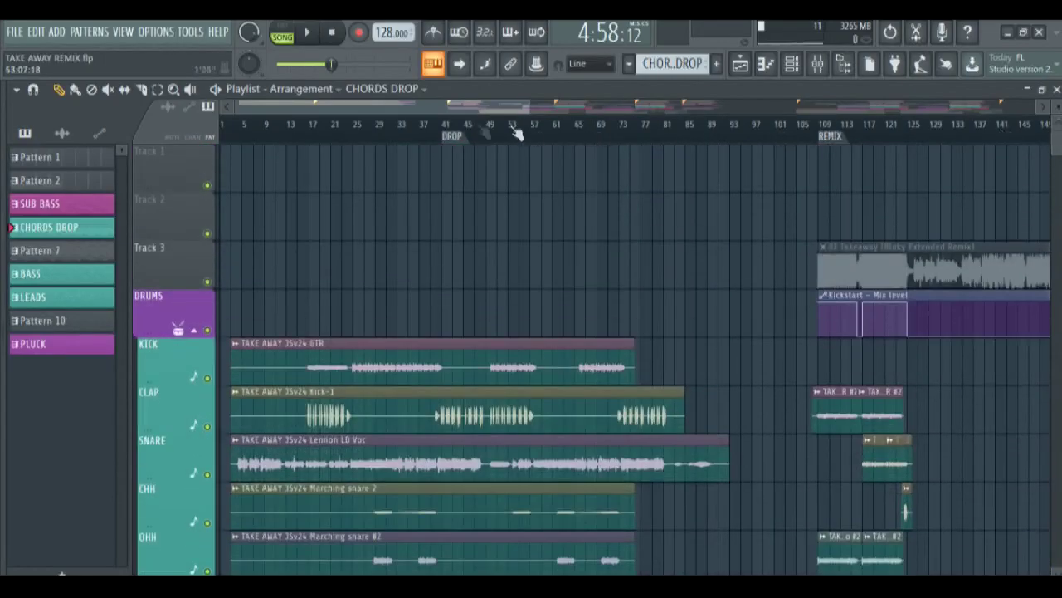
pyautogui.hscroll(8, 585, 131)
pyautogui.moveTo(569, 102); pyautogui.dragTo(257, 126)
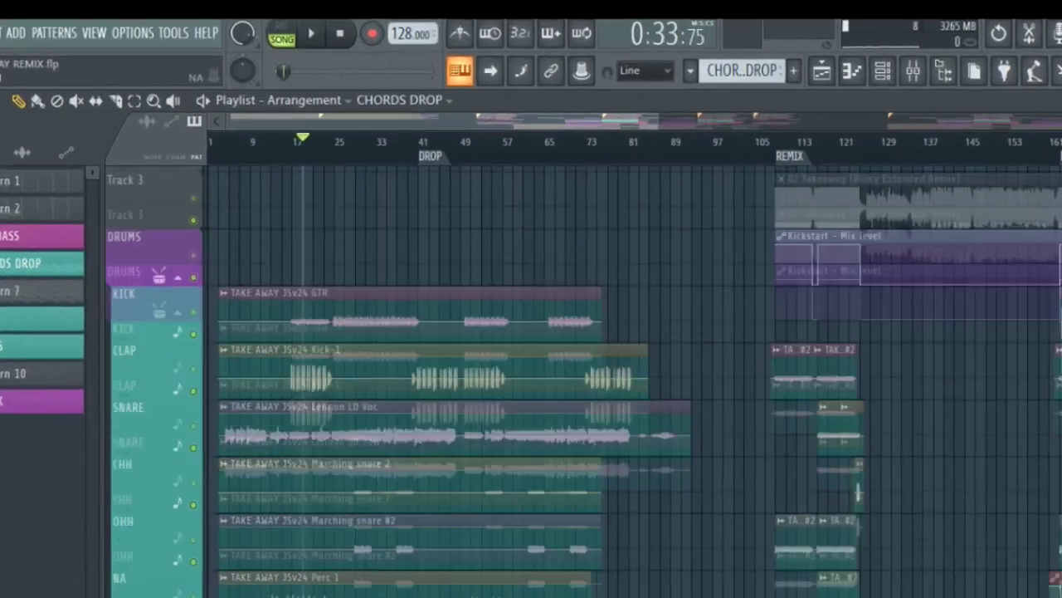
pyautogui.scroll(-15, 531, 374)
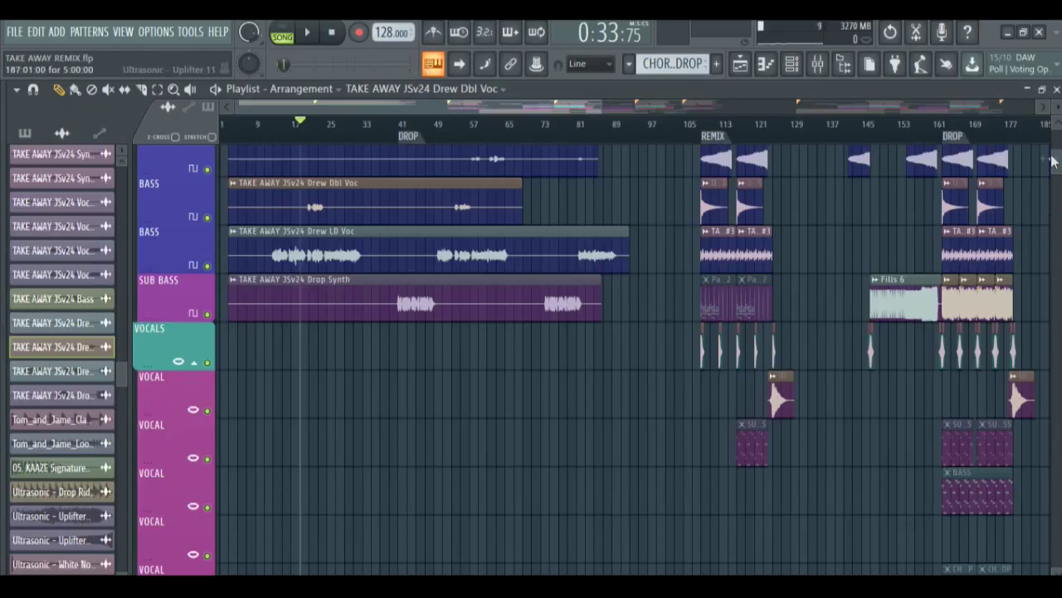
pyautogui.moveTo(1053, 160); pyautogui.dragTo(1056, 141)
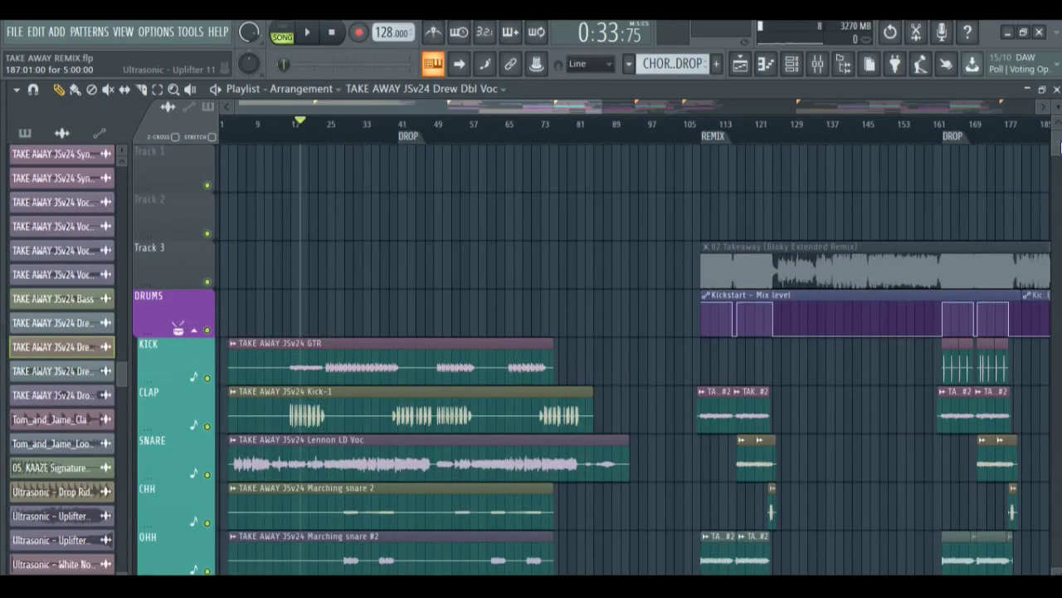
pyautogui.moveTo(1057, 147); pyautogui.dragTo(1057, 162)
# Step: Set the playhead near bar 20, solo the lead vocal stem's track briefly and restore all tracks
pyautogui.click(306, 126)
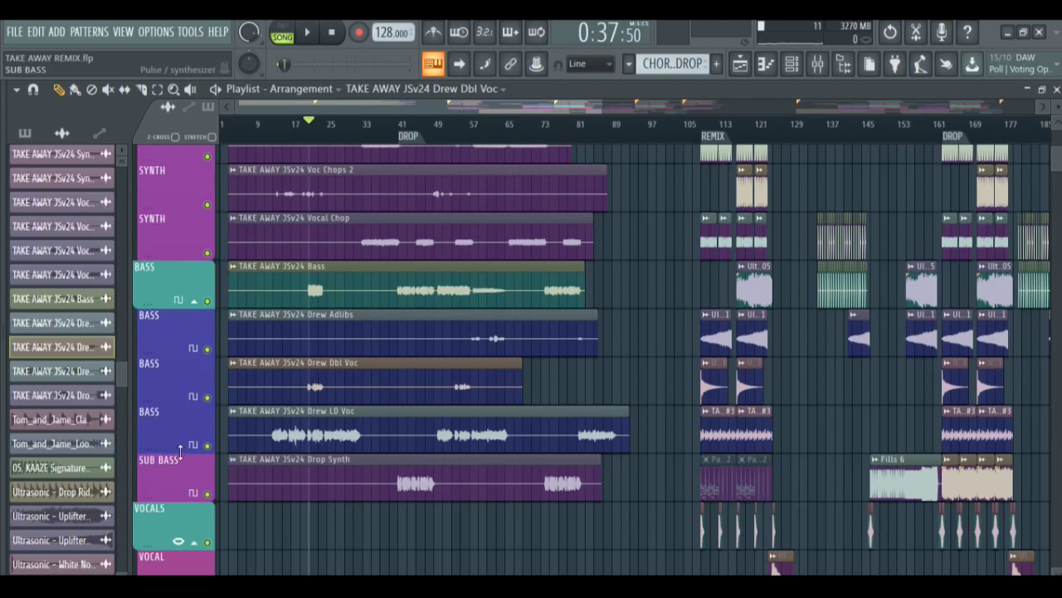
pyautogui.rightClick(207, 446)
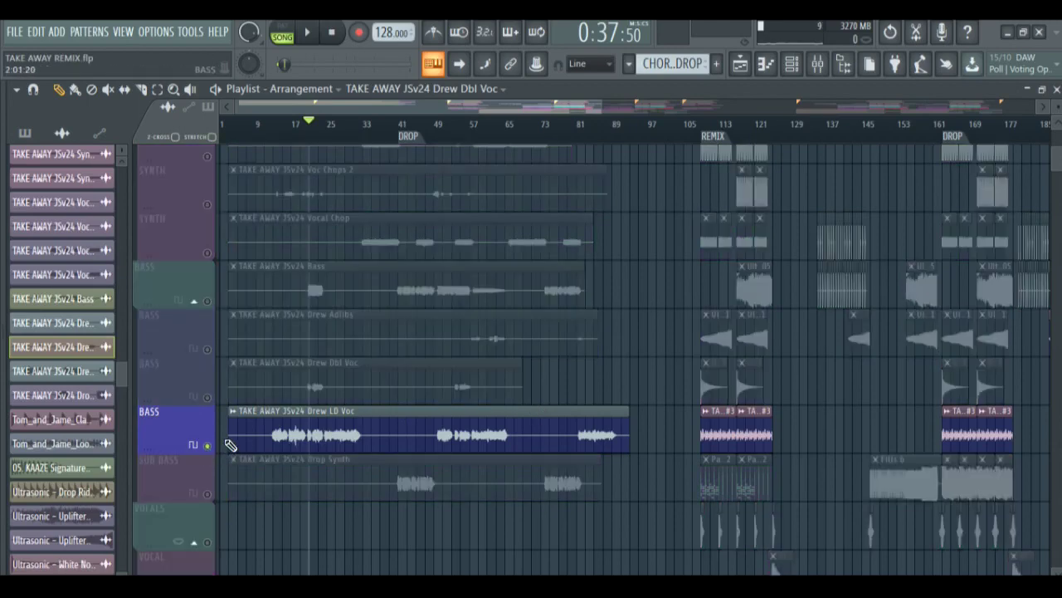
pyautogui.rightClick(207, 446)
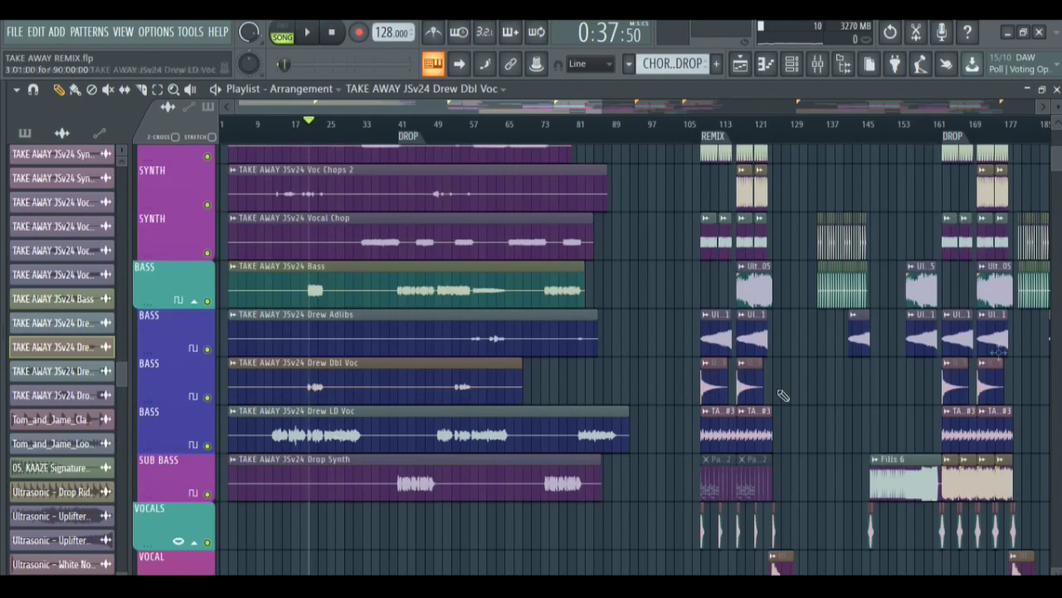
# Step: Zoom in on the arrangement's REMIX section, set the playhead at bar 109 and look over its tracks
pyautogui.moveTo(1058, 166)
pyautogui.mouseDown()
pyautogui.moveTo(1048, 141)
pyautogui.moveTo(1057, 159)
pyautogui.mouseUp()
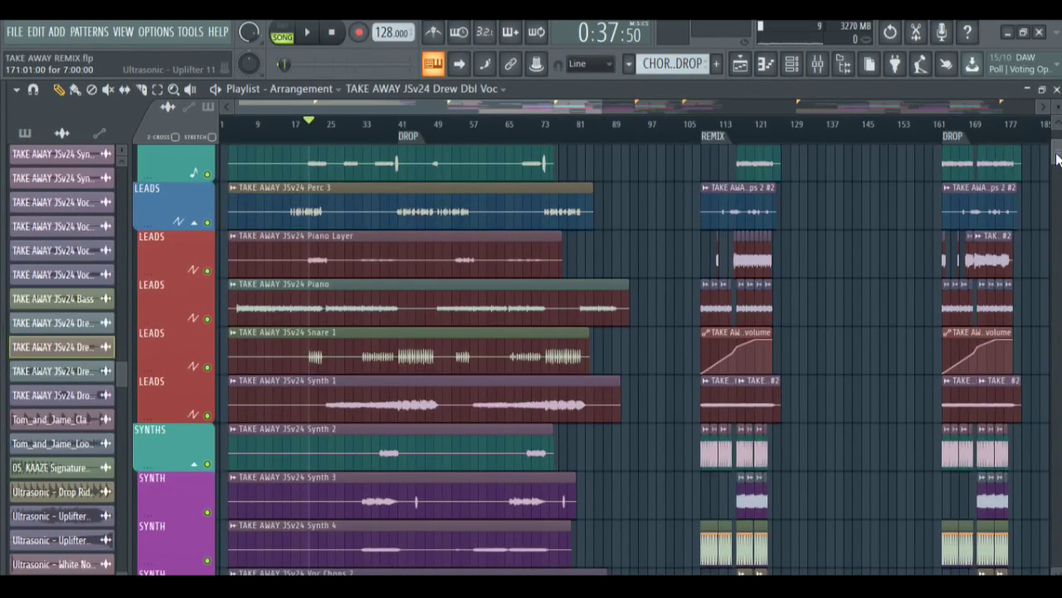
pyautogui.moveTo(1057, 160); pyautogui.dragTo(1057, 149)
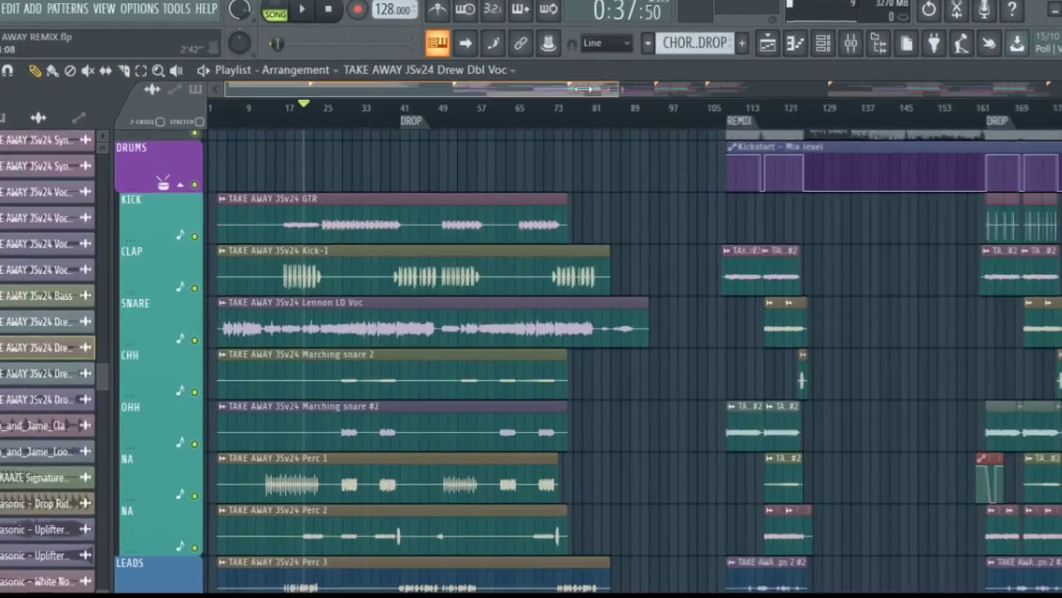
pyautogui.moveTo(597, 106); pyautogui.dragTo(525, 106)
pyautogui.moveTo(564, 38); pyautogui.dragTo(544, 42)
pyautogui.moveTo(368, 70); pyautogui.dragTo(356, 70)
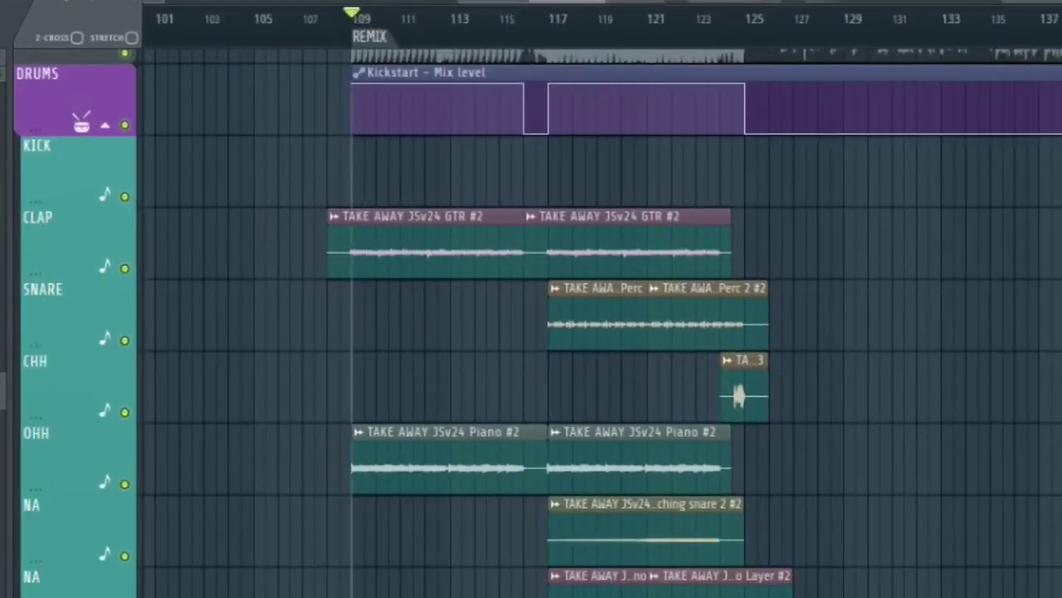
pyautogui.scroll(-10, 602, 324)
pyautogui.scroll(12, 601, 324)
pyautogui.scroll(-4, 601, 324)
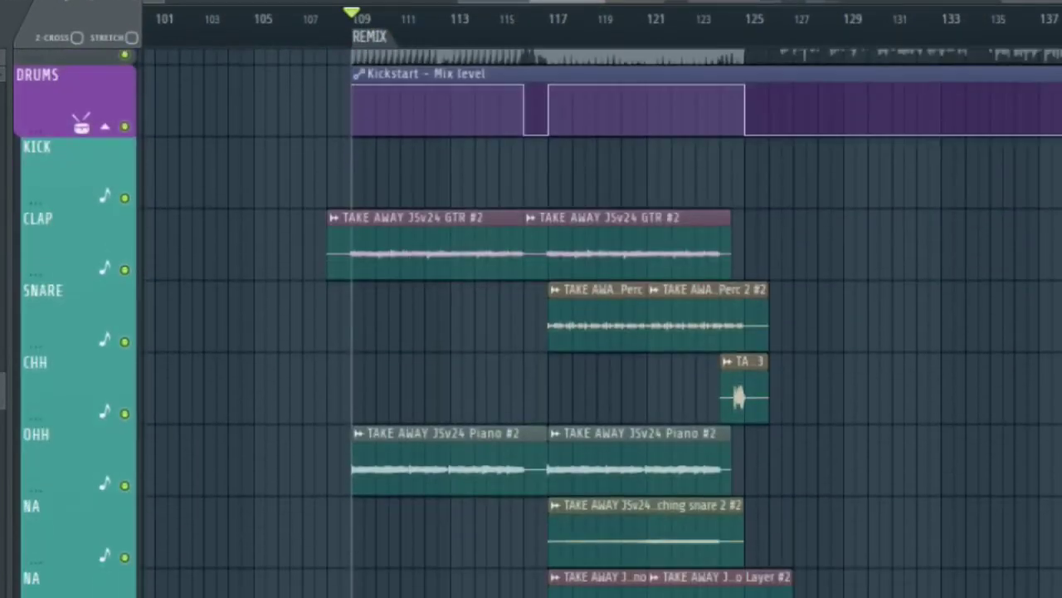
# Step: Solo the CLAP track holding the GTR #2 clips and audition it from bars 109 and 117
pyautogui.rightClick(126, 201)
pyautogui.press('space')
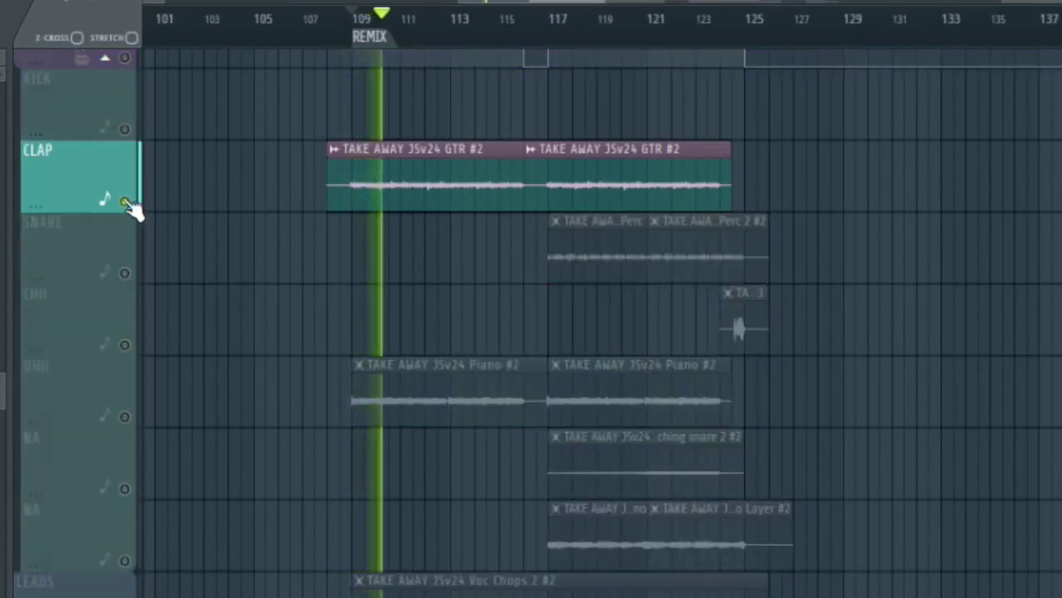
pyautogui.click(490, 19)
pyautogui.click(546, 20)
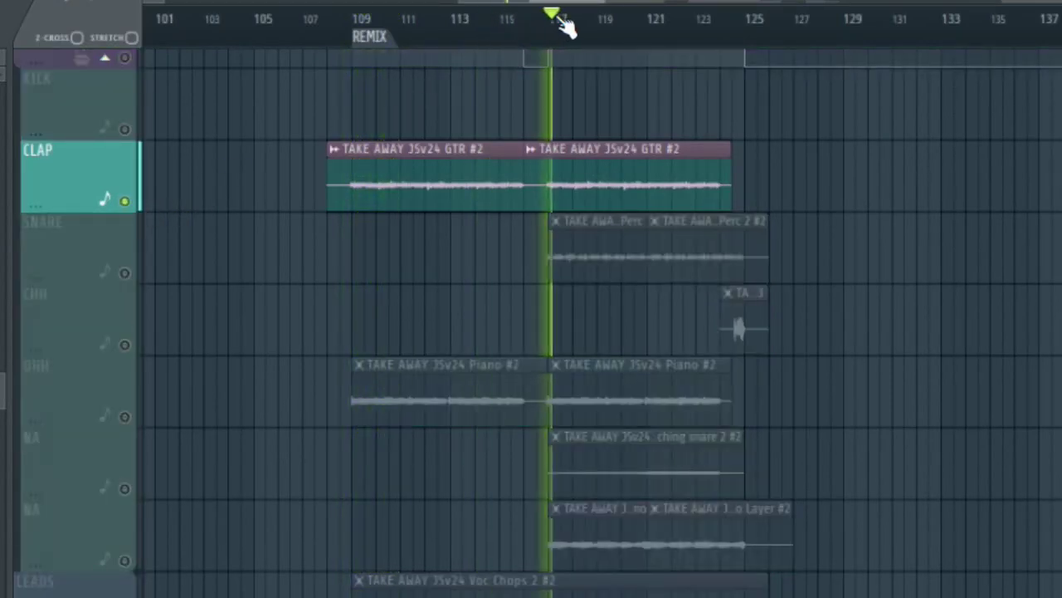
pyautogui.press('space')
# Step: Enable the SNARE and OHH tracks alongside the guitar and play the section from bar 109
pyautogui.click(124, 273)
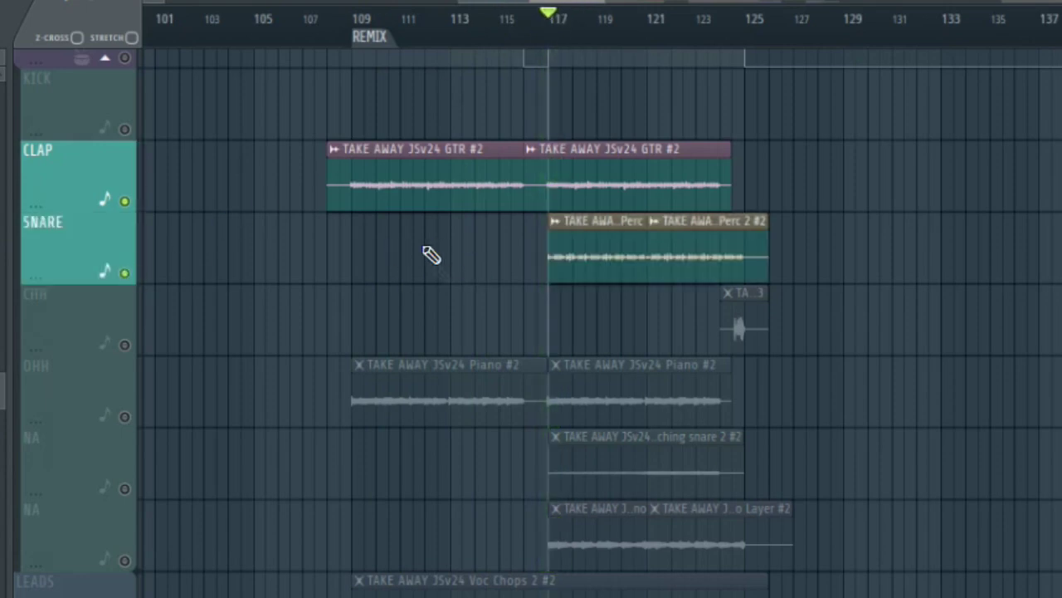
pyautogui.click(124, 416)
pyautogui.click(355, 19)
pyautogui.press('space')
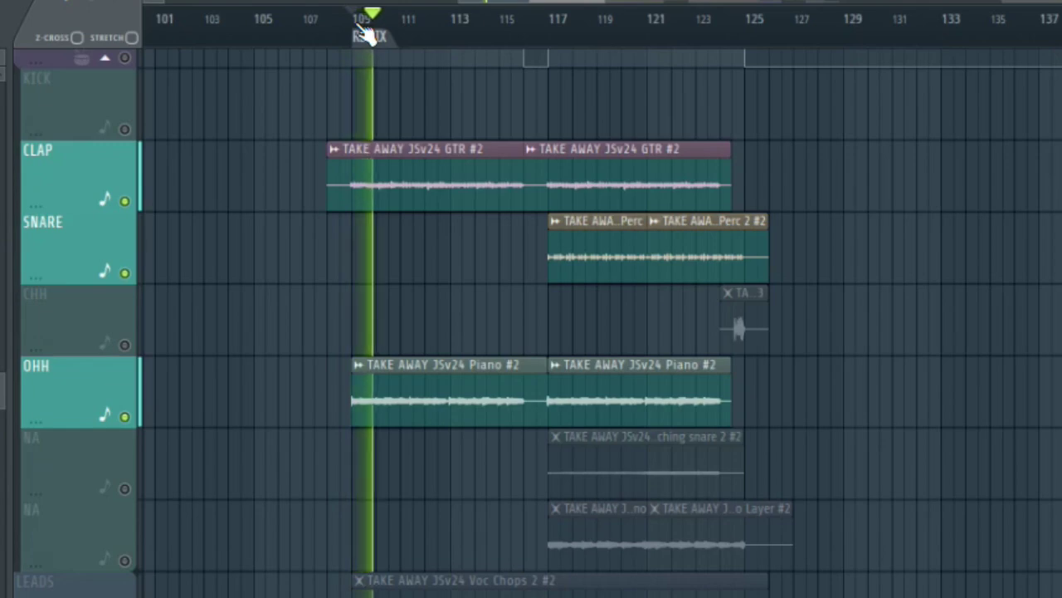
pyautogui.press('space')
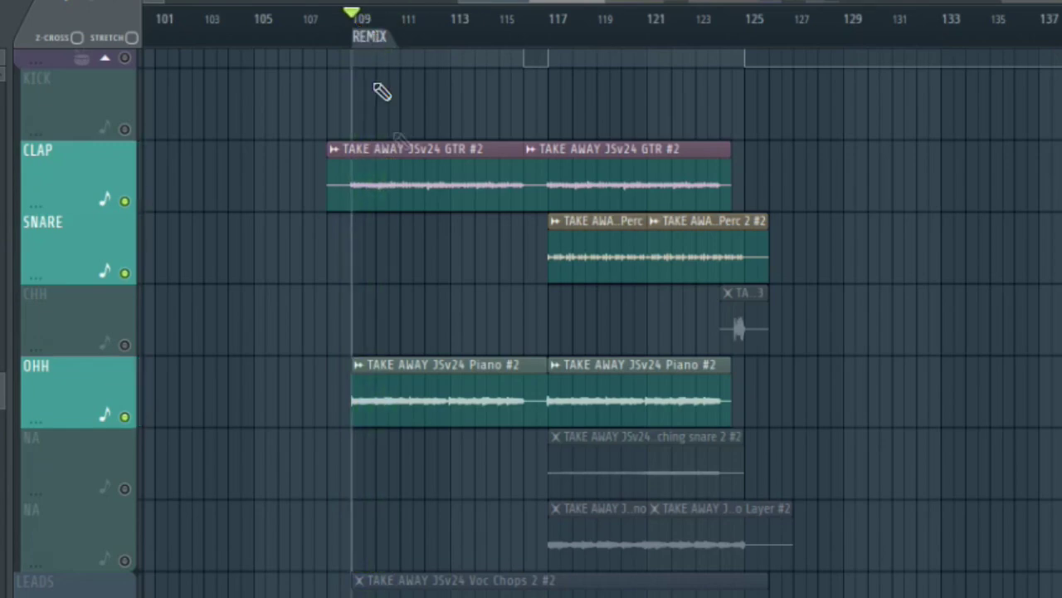
# Step: Inspect the GTR #2 channel's mixer routing and the Kickstart plugin on the KICKSTART mixer track, and return to the playlist
pyautogui.doubleClick(467, 150)
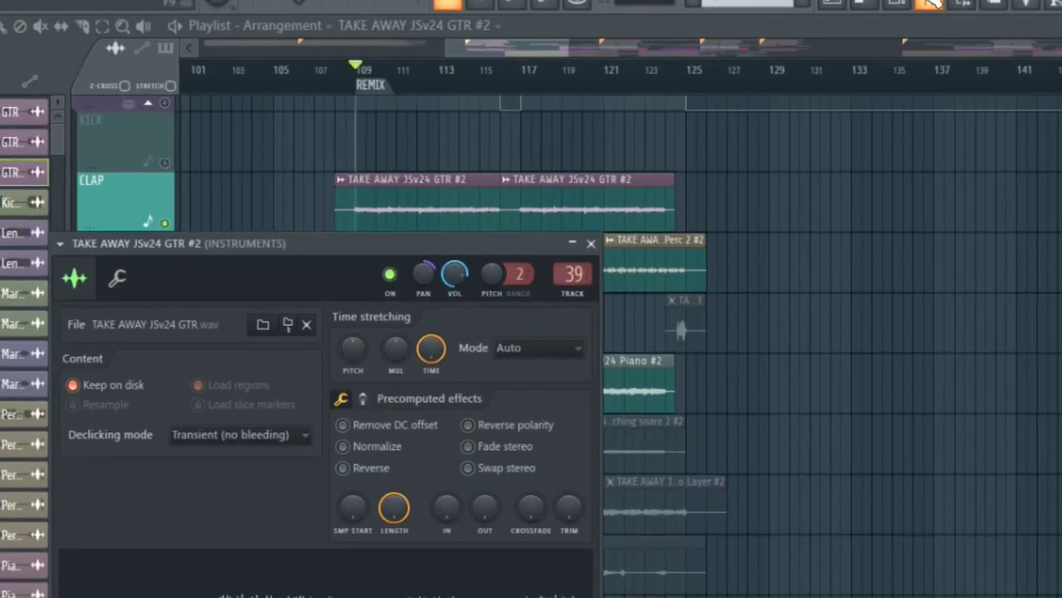
pyautogui.click(932, 3)
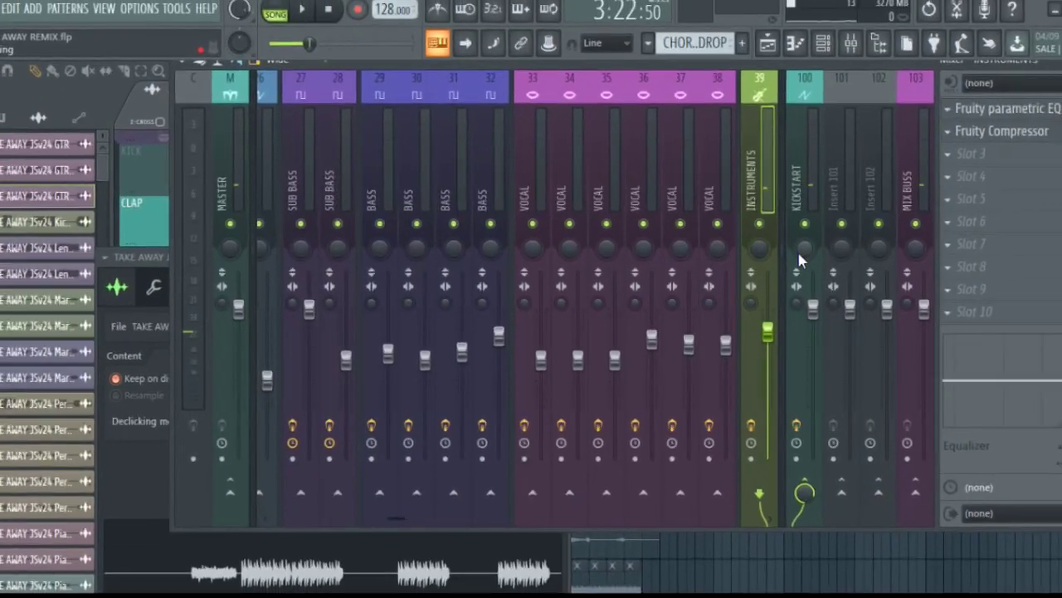
pyautogui.click(775, 183)
pyautogui.click(743, 179)
pyautogui.click(767, 183)
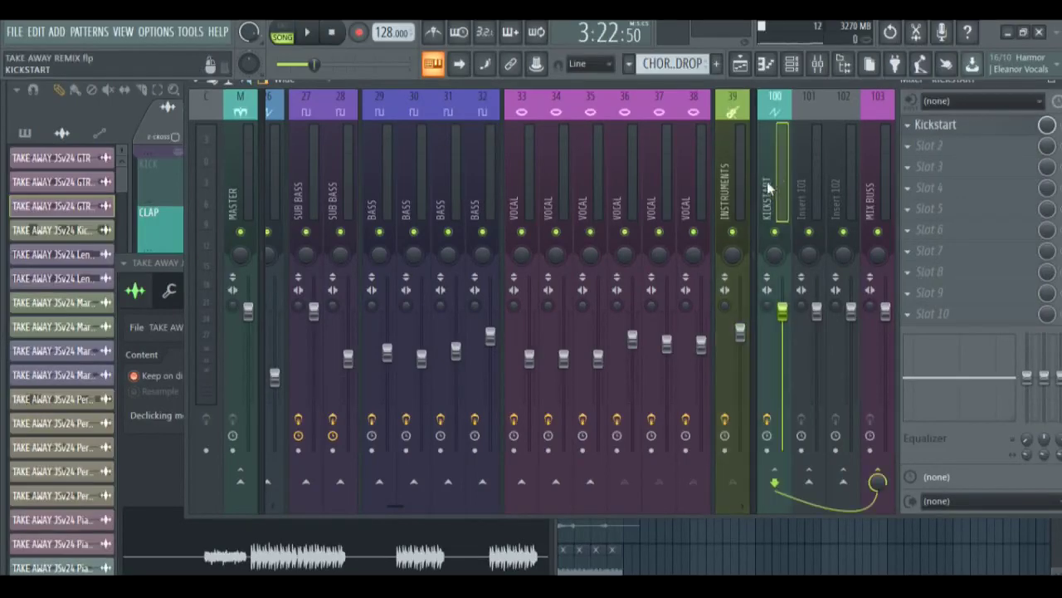
pyautogui.click(990, 125)
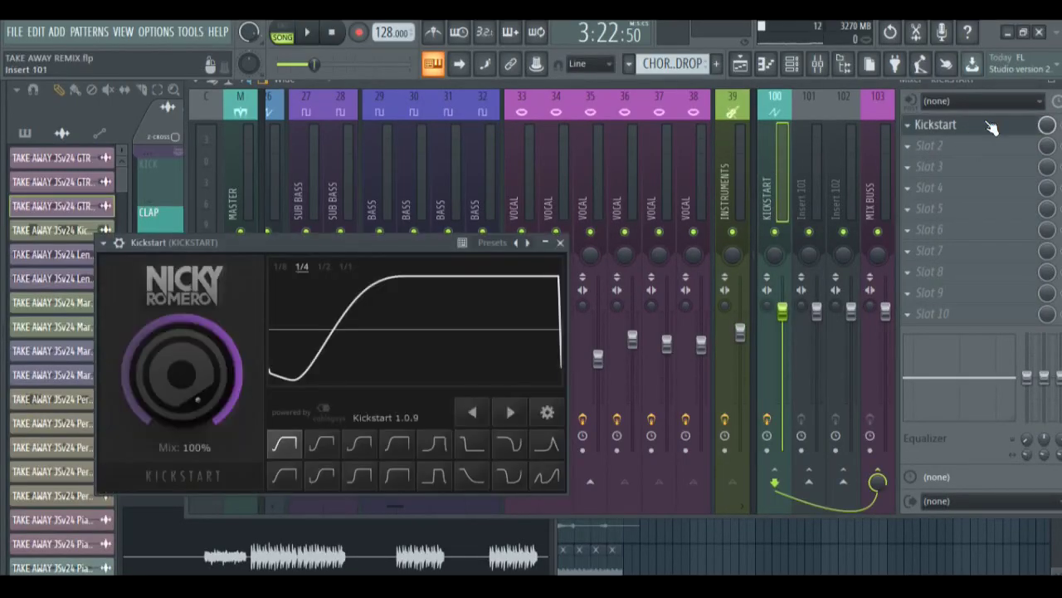
pyautogui.click(561, 244)
pyautogui.click(741, 64)
# Step: Play the section from bar 117, enable the NA track with the Marching snare 2 #2 clip, and audition it from bar 121
pyautogui.press('space')
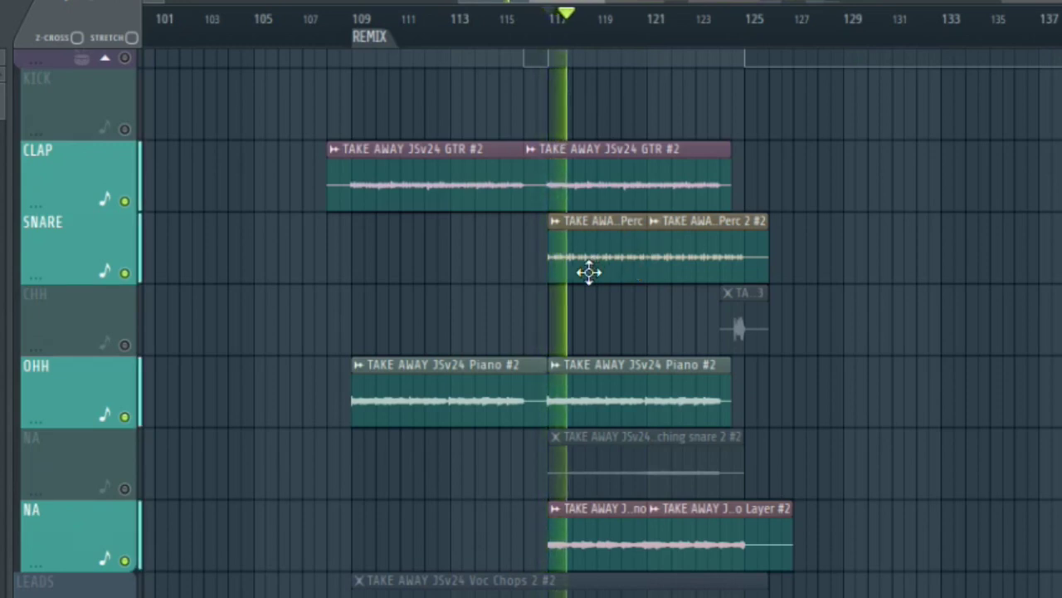
pyautogui.click(124, 488)
pyautogui.press('space')
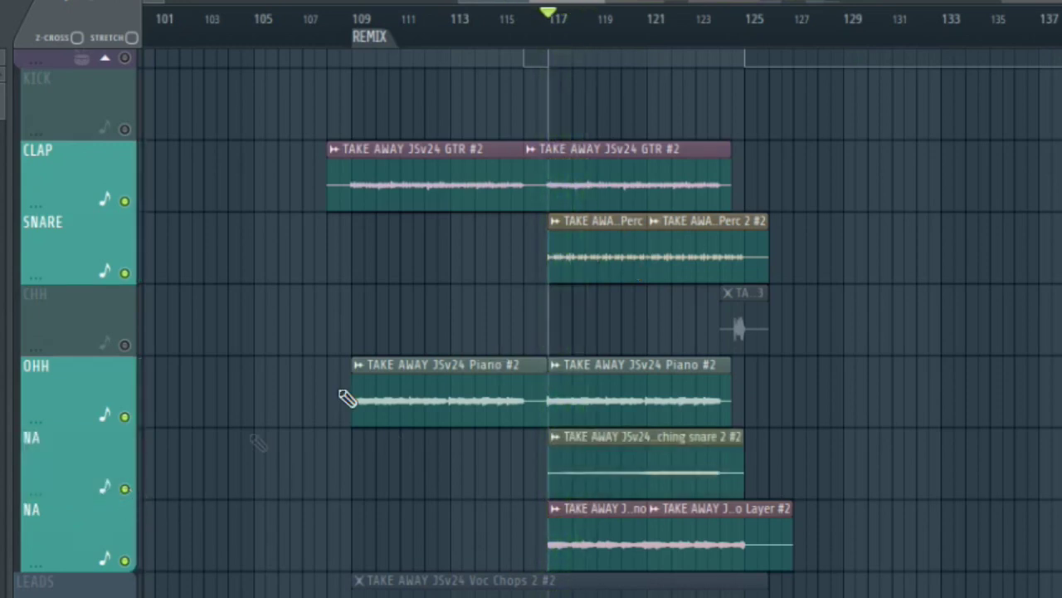
pyautogui.click(651, 24)
pyautogui.press('space')
pyautogui.scroll(-3, 581, 323)
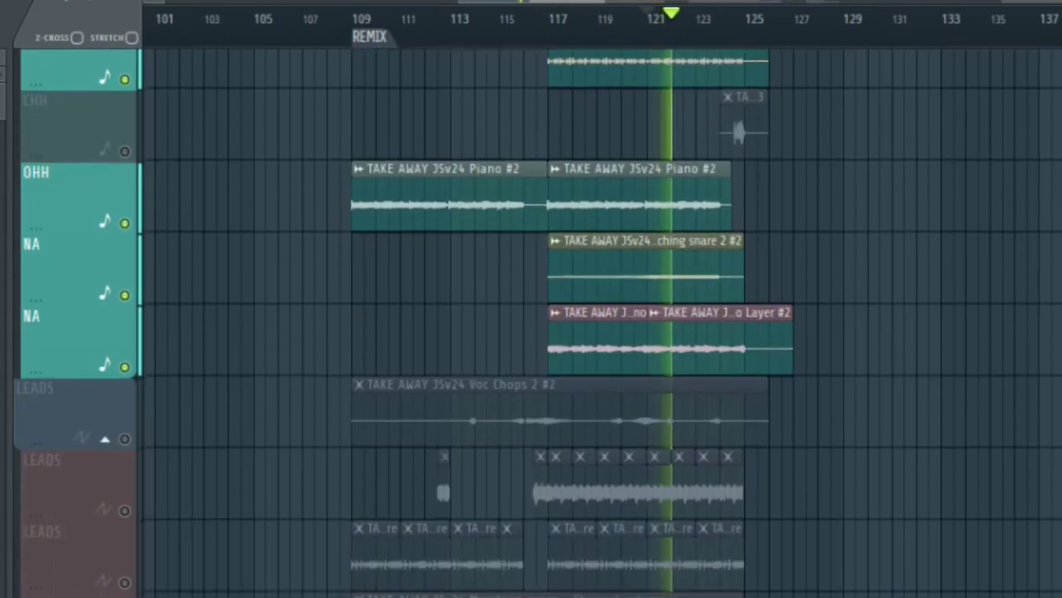
pyautogui.scroll(-1, 581, 323)
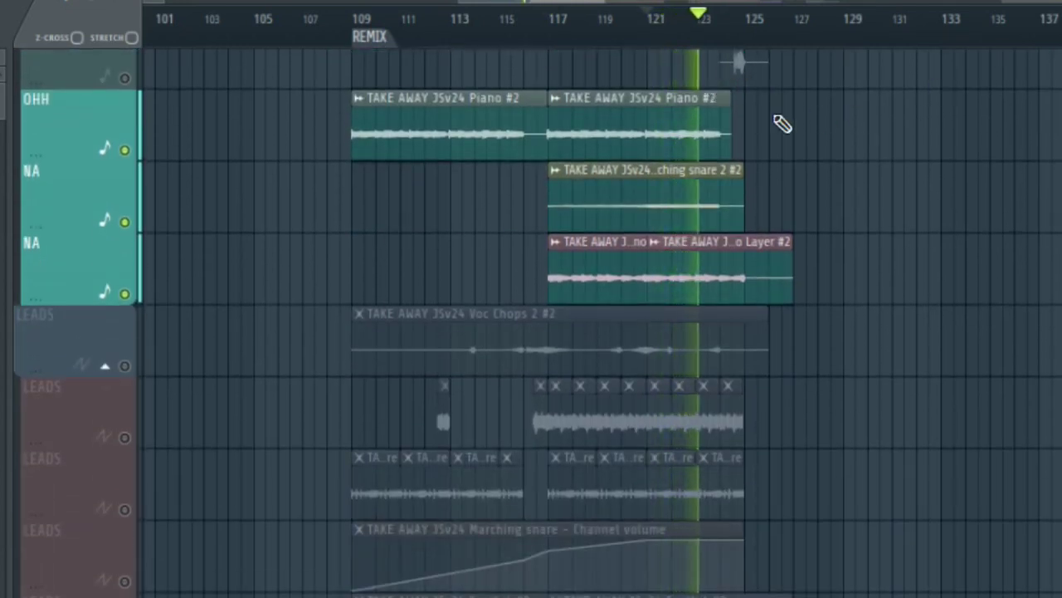
pyautogui.press('space')
# Step: Enable the CHH track and play its clip near bar 124, and audition the Voc Chops 2 #2 clip from bar 115
pyautogui.click(125, 78)
pyautogui.moveTo(747, 25); pyautogui.dragTo(725, 22)
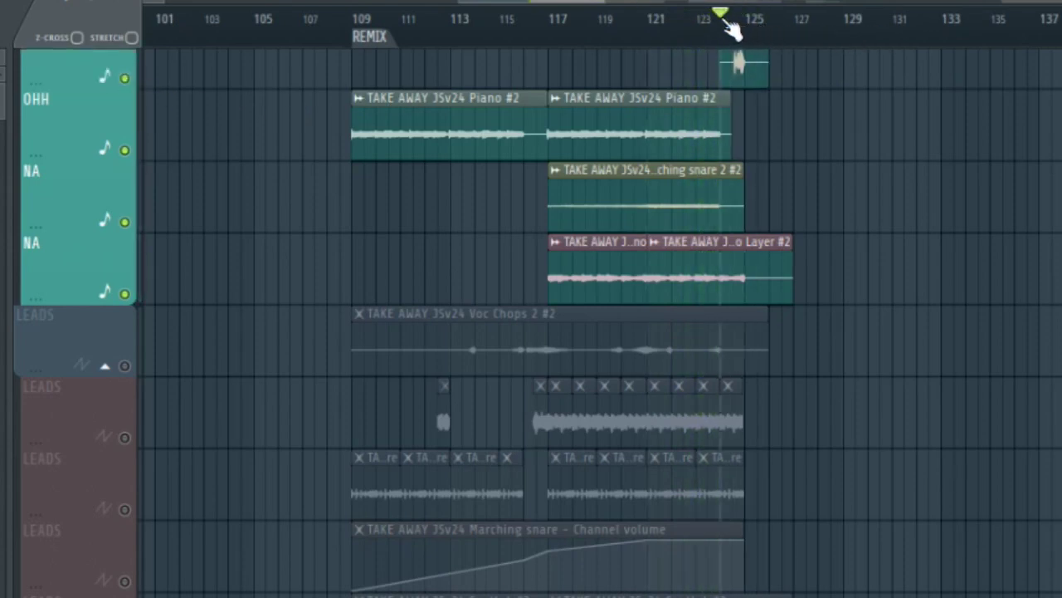
pyautogui.press('space')
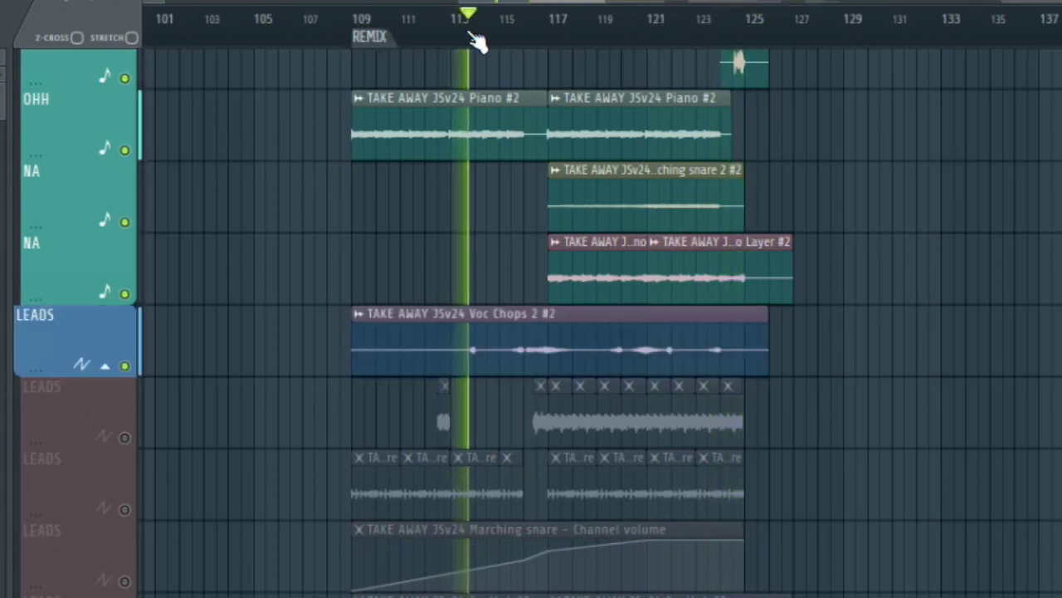
pyautogui.click(512, 35)
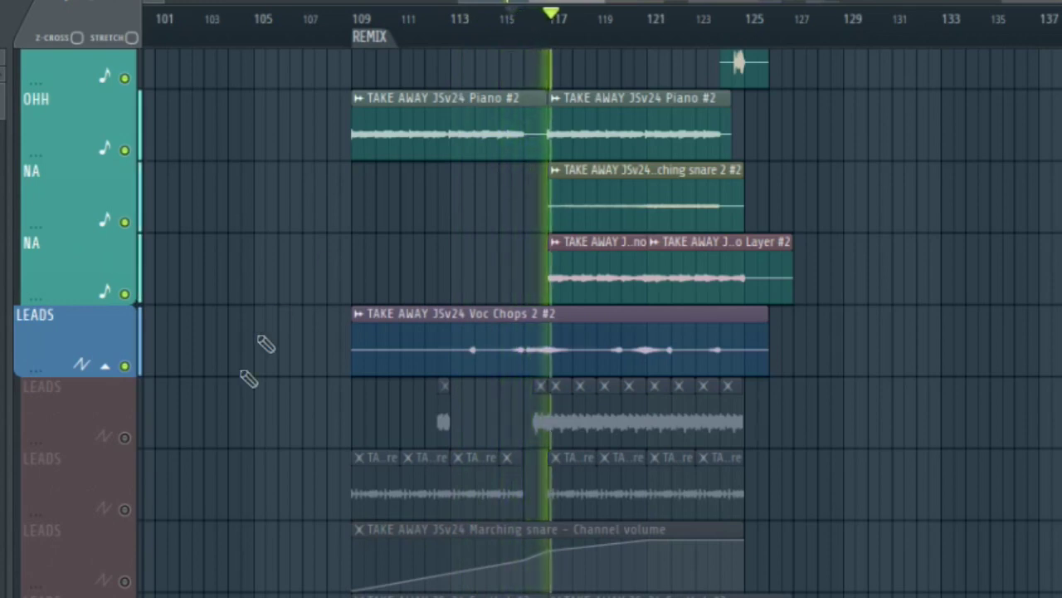
# Step: Enable the first red LEADS track and play its clips from the middle of bar 112 and from bar 116
pyautogui.click(126, 438)
pyautogui.click(437, 35)
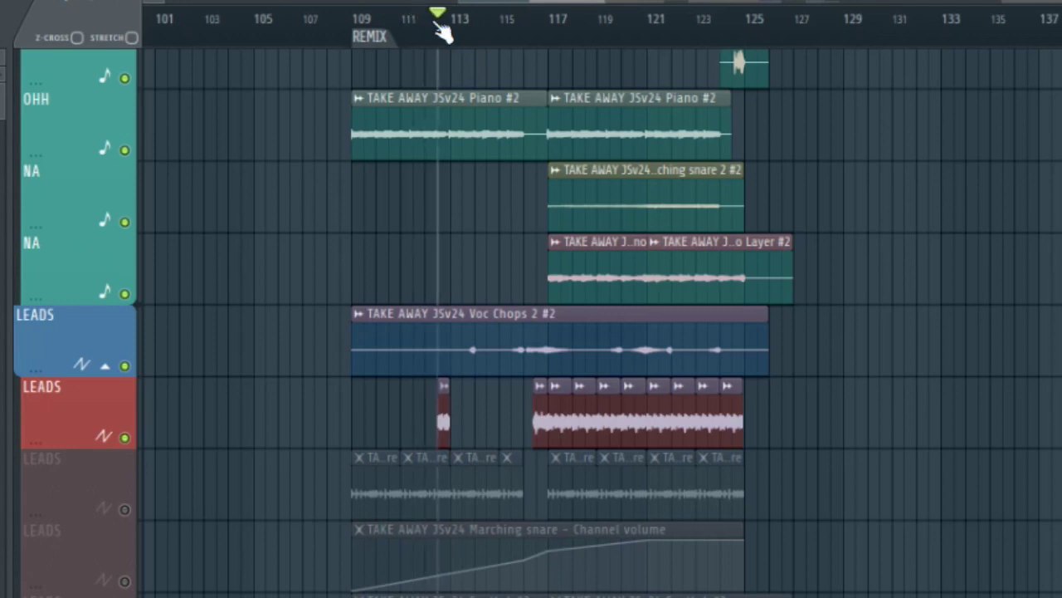
pyautogui.press('space')
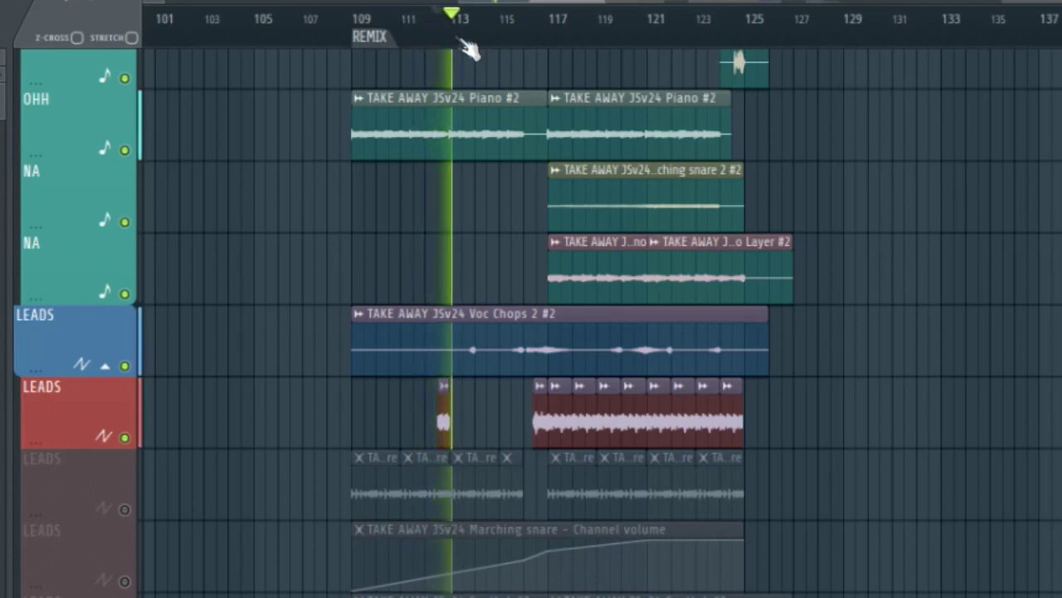
pyautogui.moveTo(500, 27); pyautogui.dragTo(526, 25)
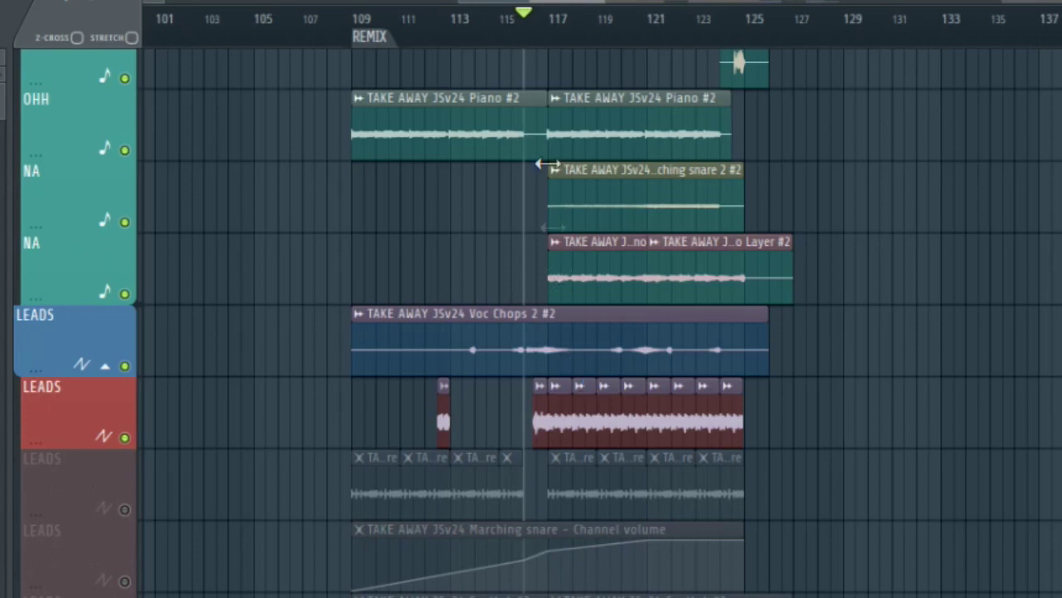
pyautogui.press('space')
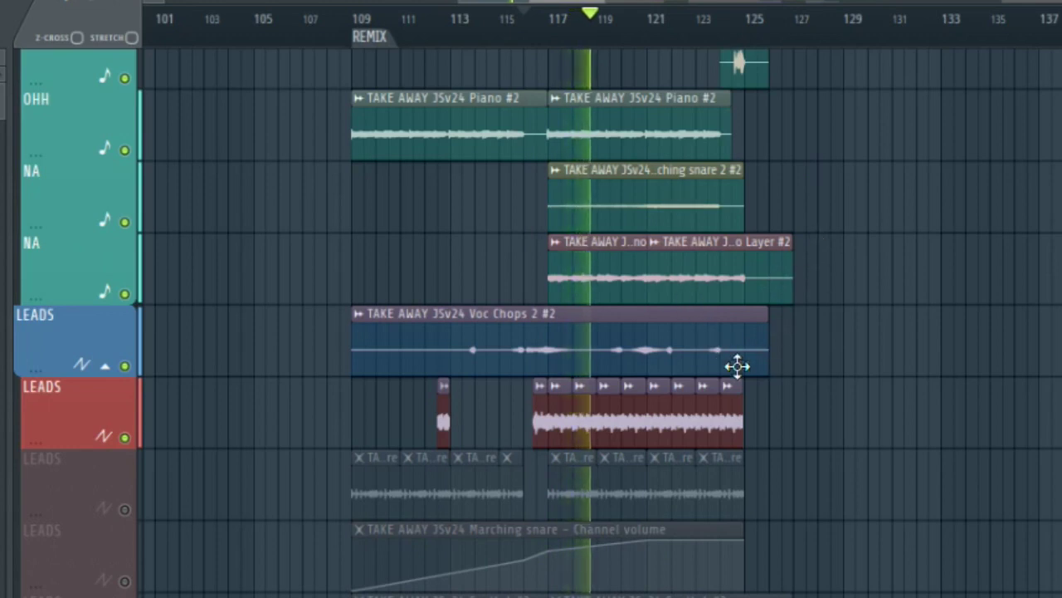
# Step: Enable and isolate the LEADS tracks with the short repeated clips and the Marching snare Channel volume automation, and play them from bar 109
pyautogui.scroll(-3, 243, 266)
pyautogui.press('space')
pyautogui.moveTo(357, 18)
pyautogui.mouseDown()
pyautogui.moveTo(418, 20)
pyautogui.moveTo(354, 18)
pyautogui.mouseUp()
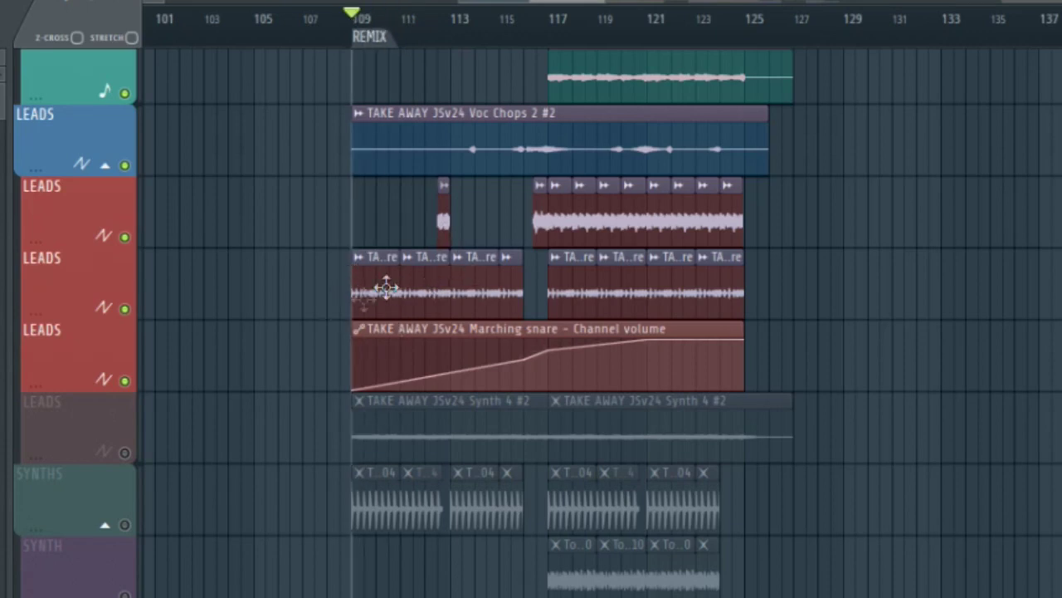
pyautogui.keyDown('ctrl'); pyautogui.click(128, 309); pyautogui.keyUp('ctrl')
pyautogui.click(125, 381)
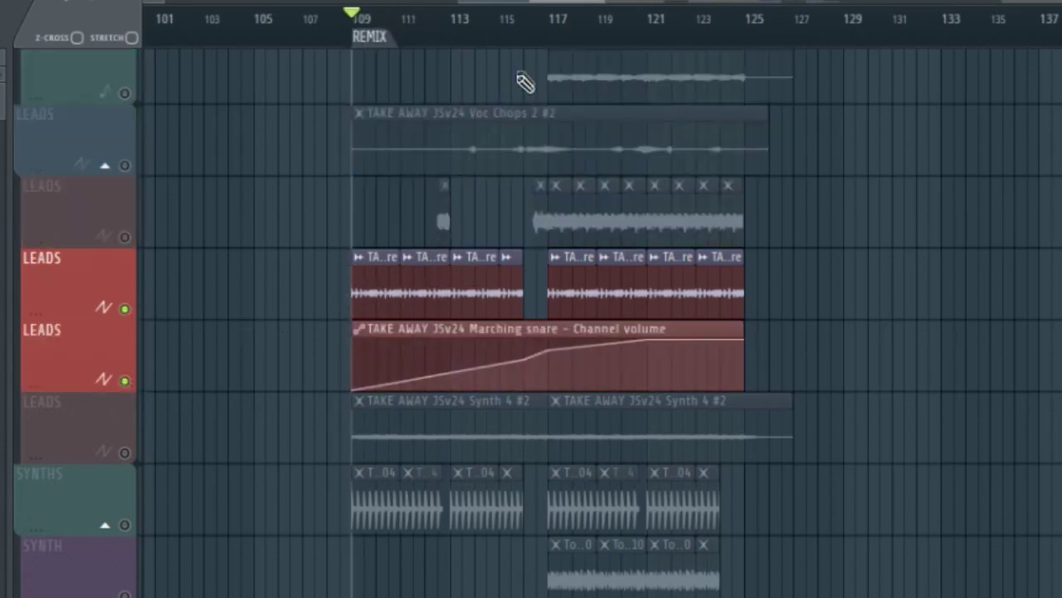
pyautogui.press('space')
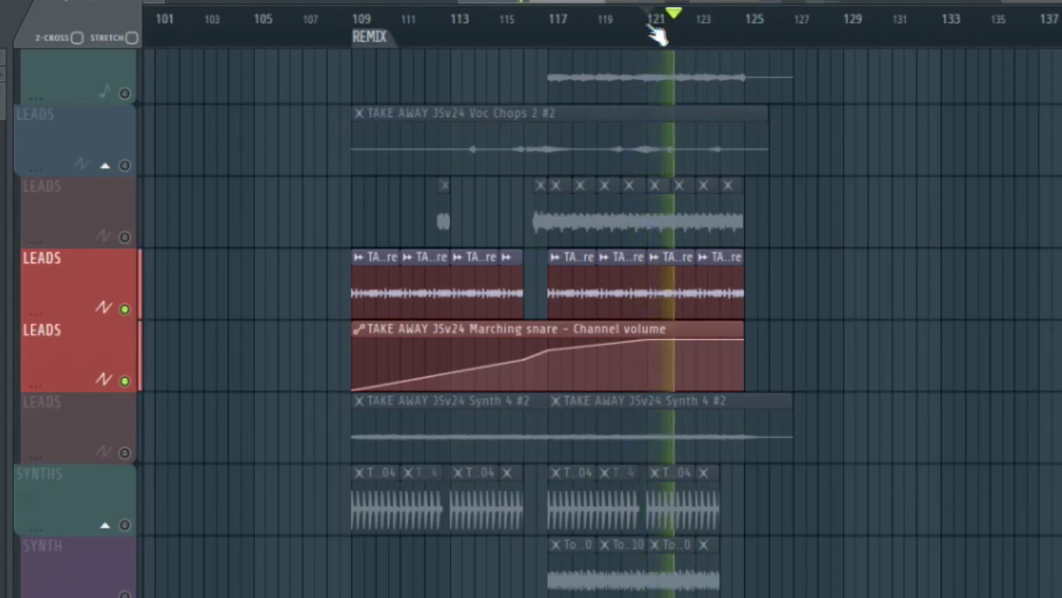
# Step: Re-enable all tracks from CLAP down to the Marching snare volume automation and play them together from bar 109 and from near bar 115
pyautogui.click(354, 24)
pyautogui.click(126, 365)
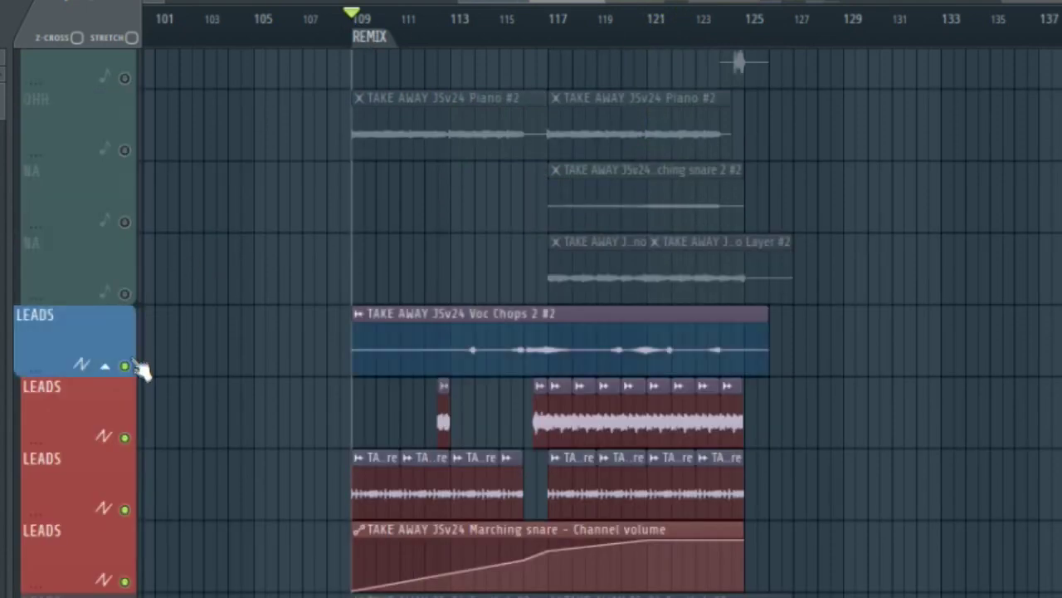
pyautogui.moveTo(141, 369); pyautogui.dragTo(132, 58)
pyautogui.scroll(5, 247, 256)
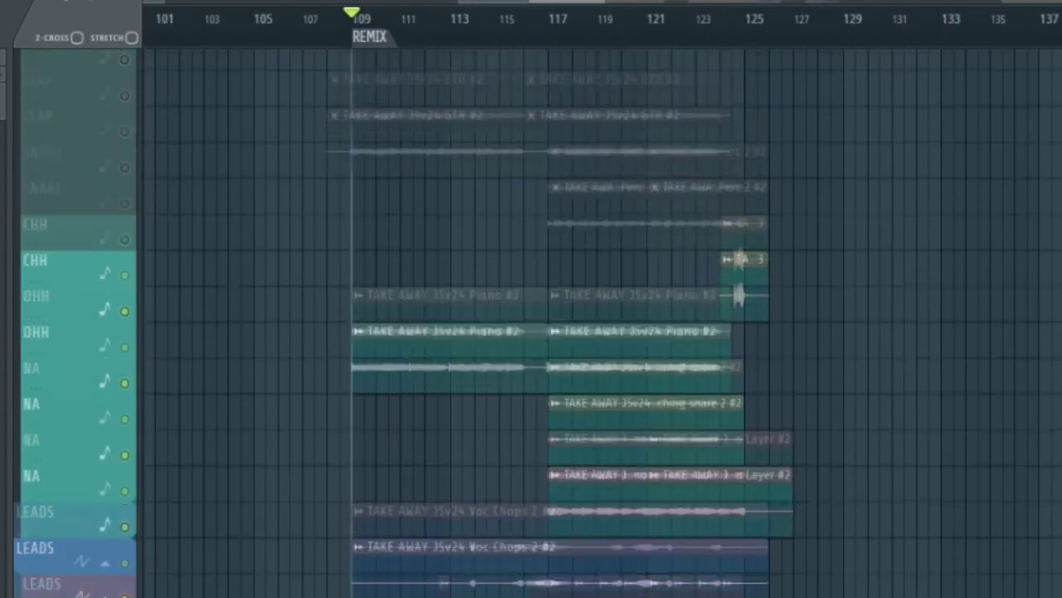
pyautogui.click(124, 268)
pyautogui.click(126, 337)
pyautogui.press('space')
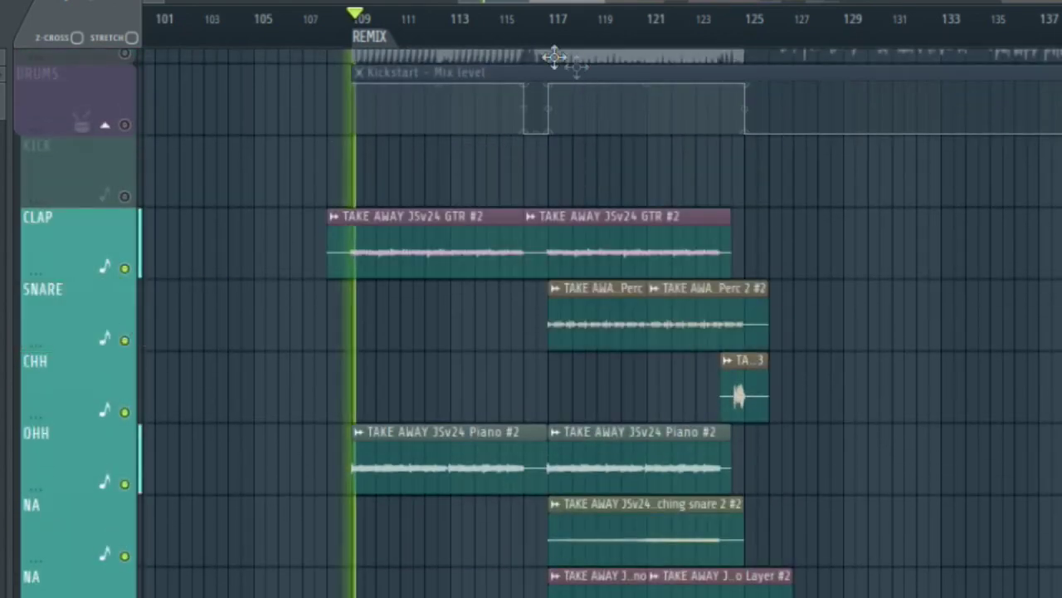
pyautogui.scroll(-8, 602, 324)
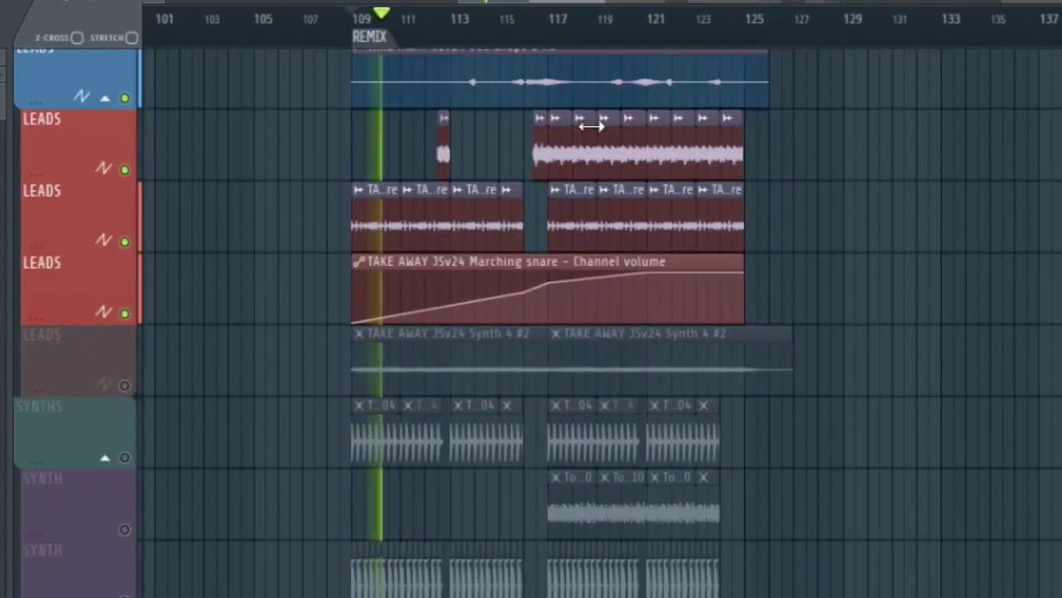
pyautogui.click(498, 30)
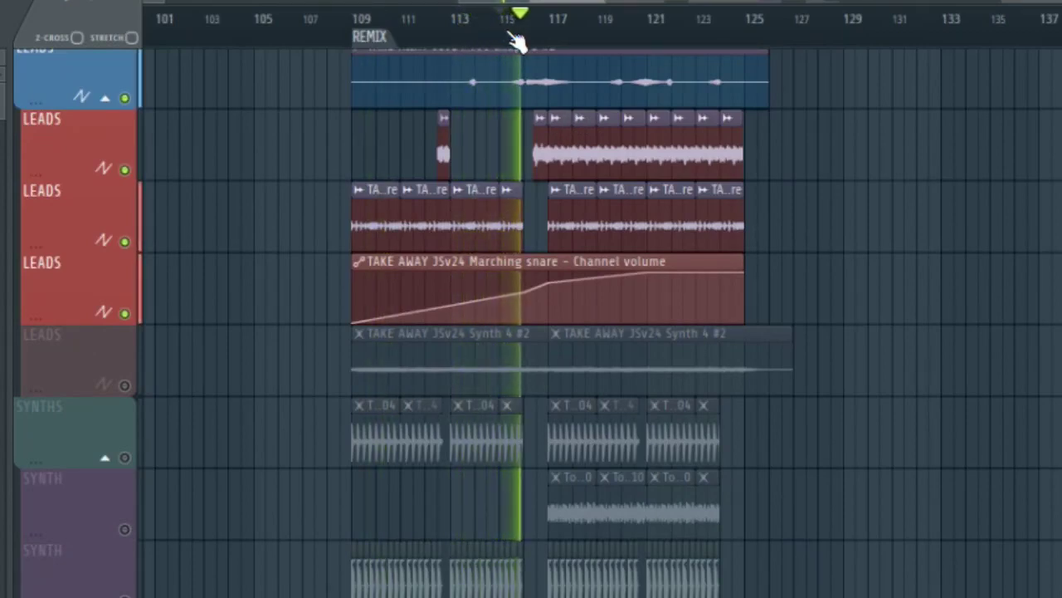
pyautogui.press('space')
# Step: Enable the LEADS track with the Synth 4 #2 clips and play the layers from bar 109
pyautogui.click(121, 384)
pyautogui.click(355, 19)
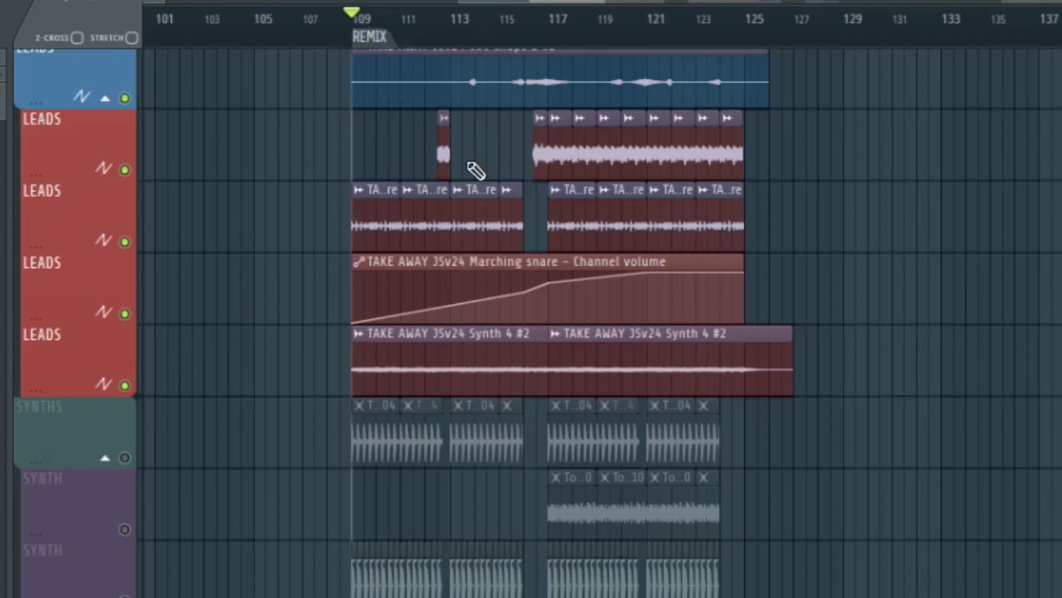
pyautogui.press('space')
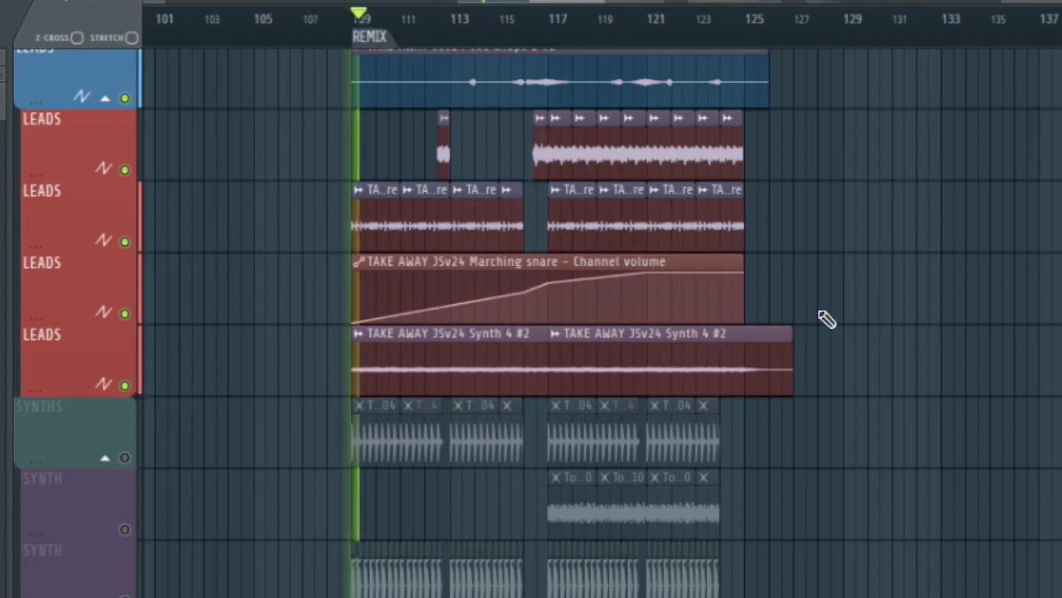
pyautogui.press('space')
pyautogui.scroll(-2, 597, 324)
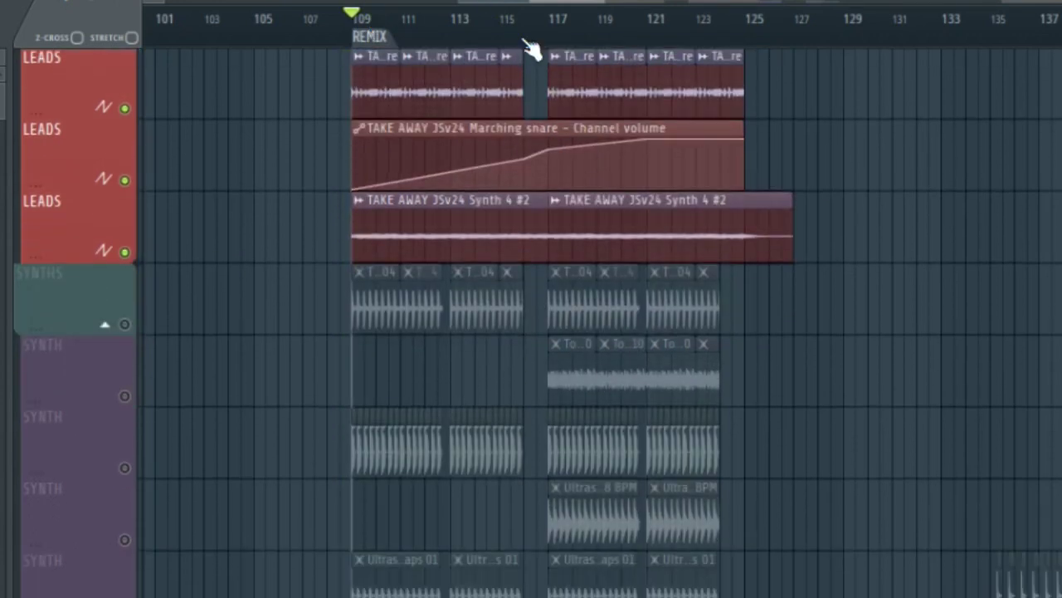
pyautogui.press('space')
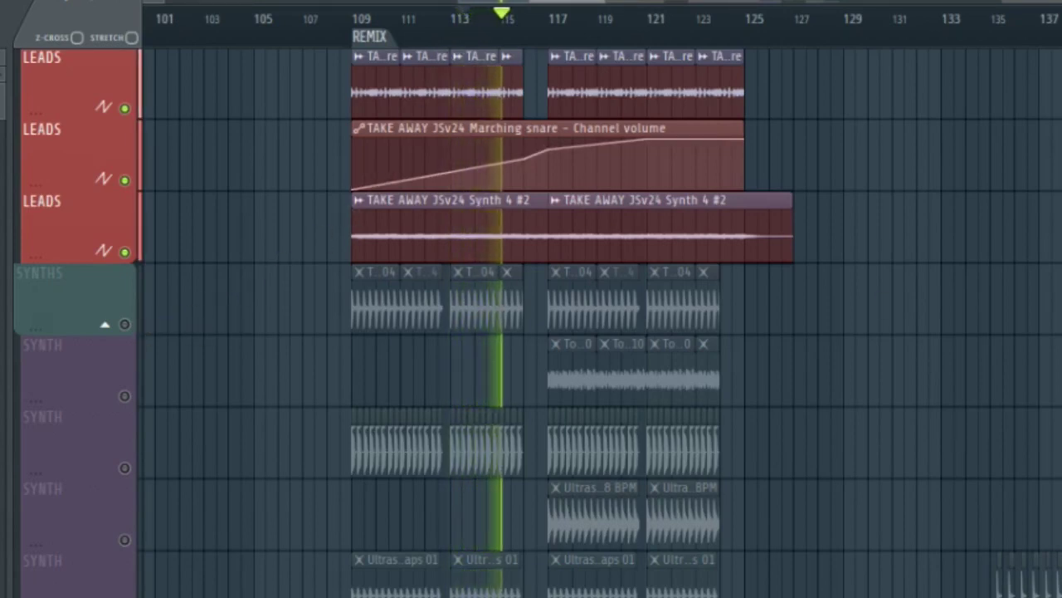
# Step: Isolate the BASS track with the GTR #3 clips and audition it from bar 109
pyautogui.scroll(-5, 538, 323)
pyautogui.scroll(-4, 603, 323)
pyautogui.press('space')
pyautogui.moveTo(377, 18); pyautogui.dragTo(354, 16)
pyautogui.click(133, 295)
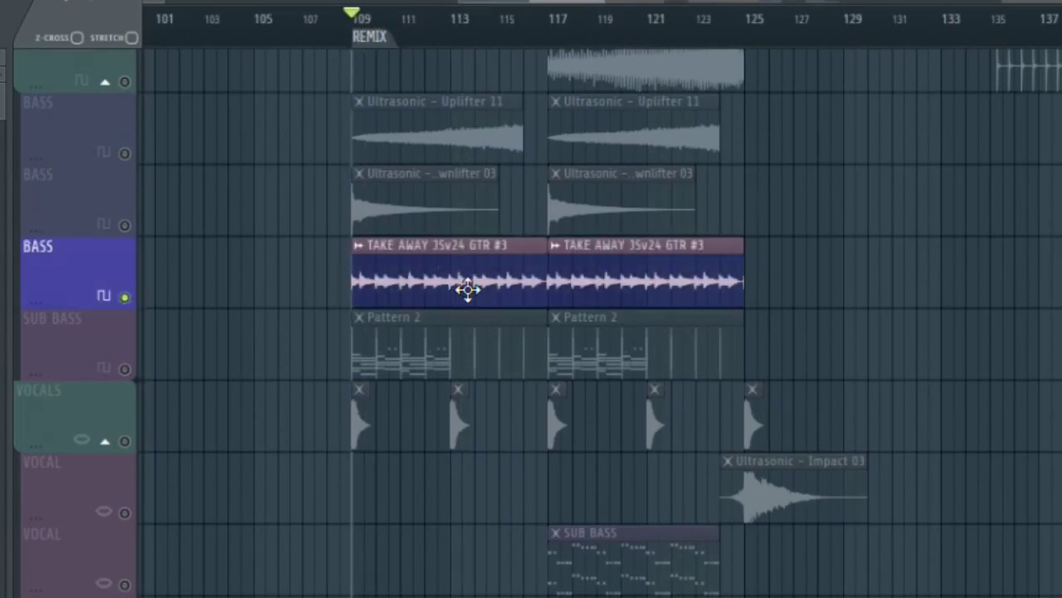
pyautogui.press('space')
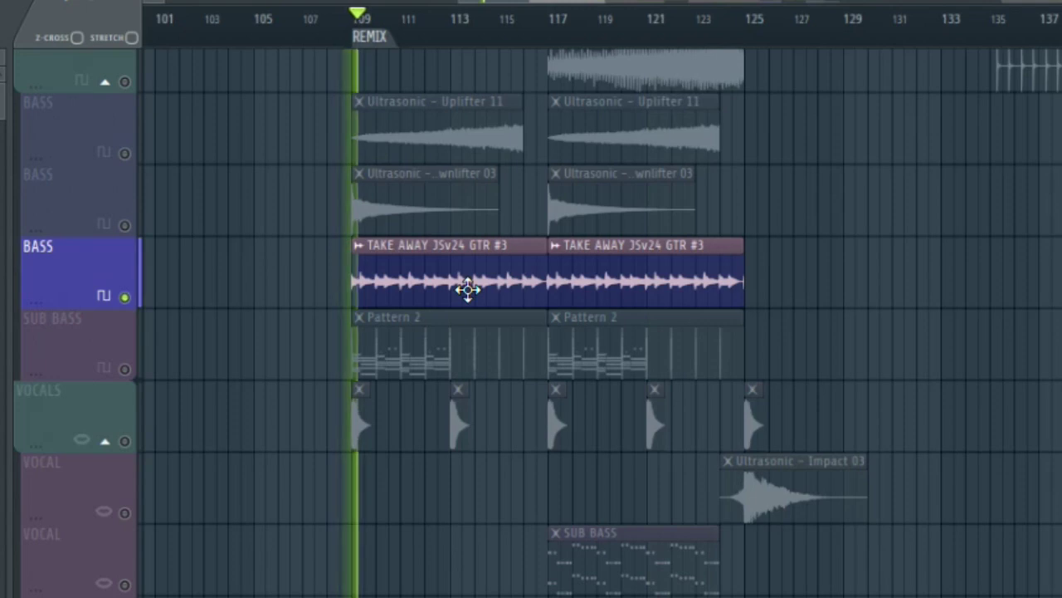
pyautogui.scroll(2, 457, 356)
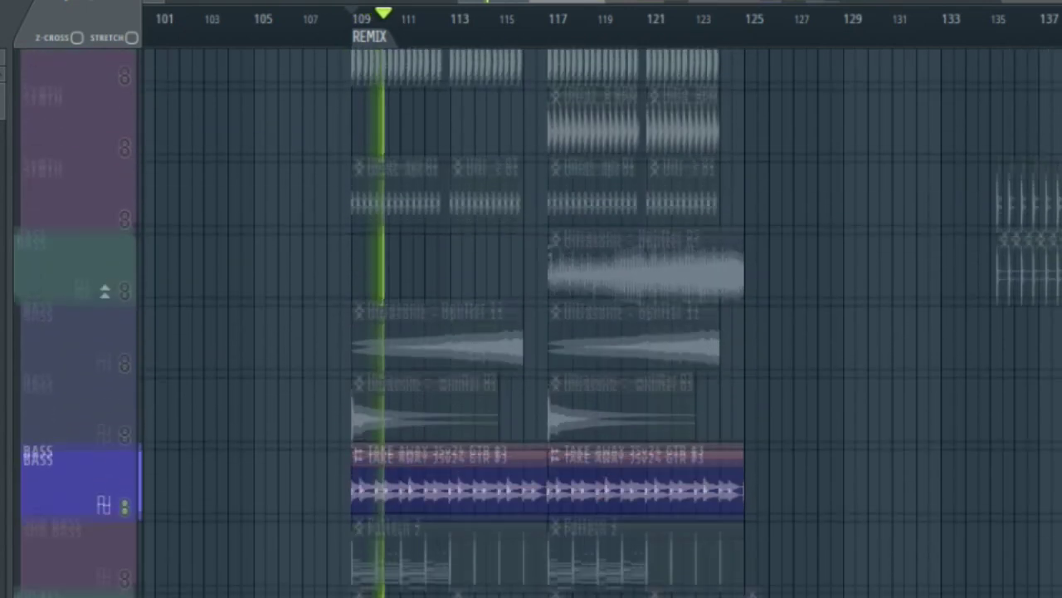
pyautogui.scroll(-2, 457, 355)
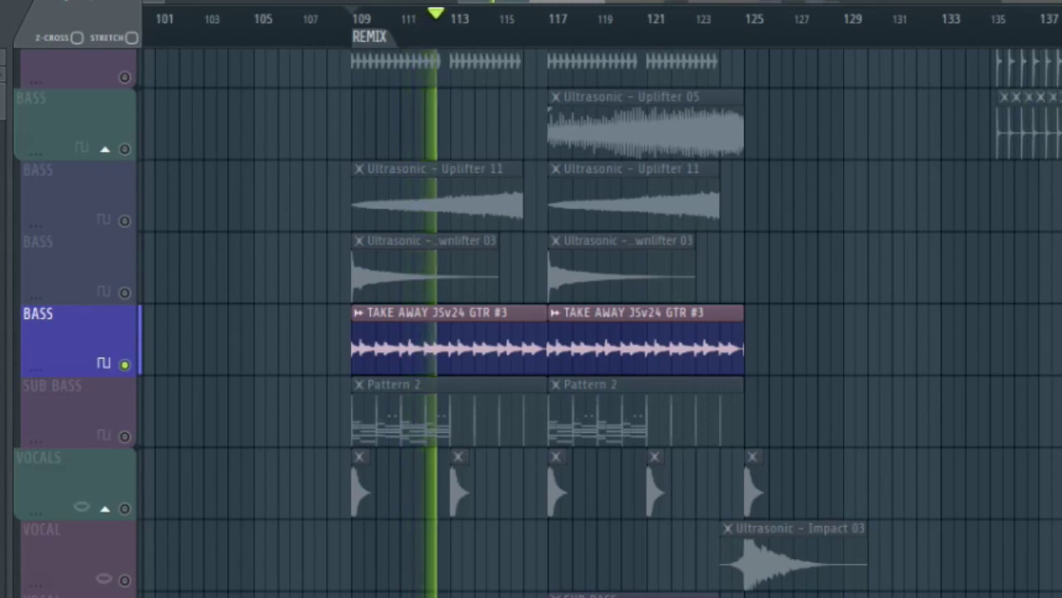
pyautogui.scroll(1, 457, 355)
pyautogui.press('space')
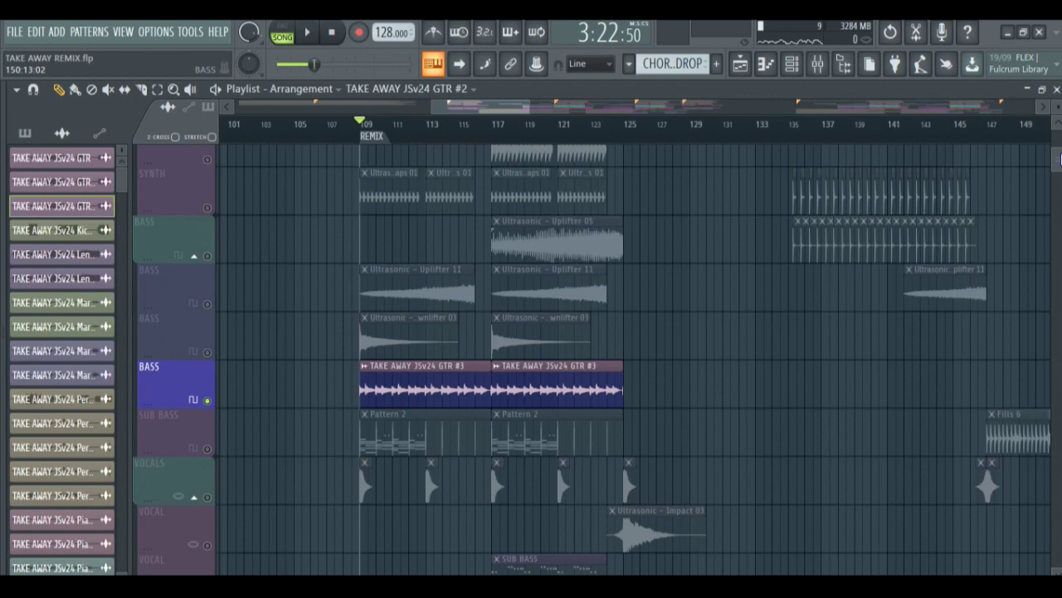
# Step: Enable the SYNTH track with the Ultrasonic claps clips and play the drum layers from bar 109
pyautogui.moveTo(1060, 159); pyautogui.dragTo(1060, 154)
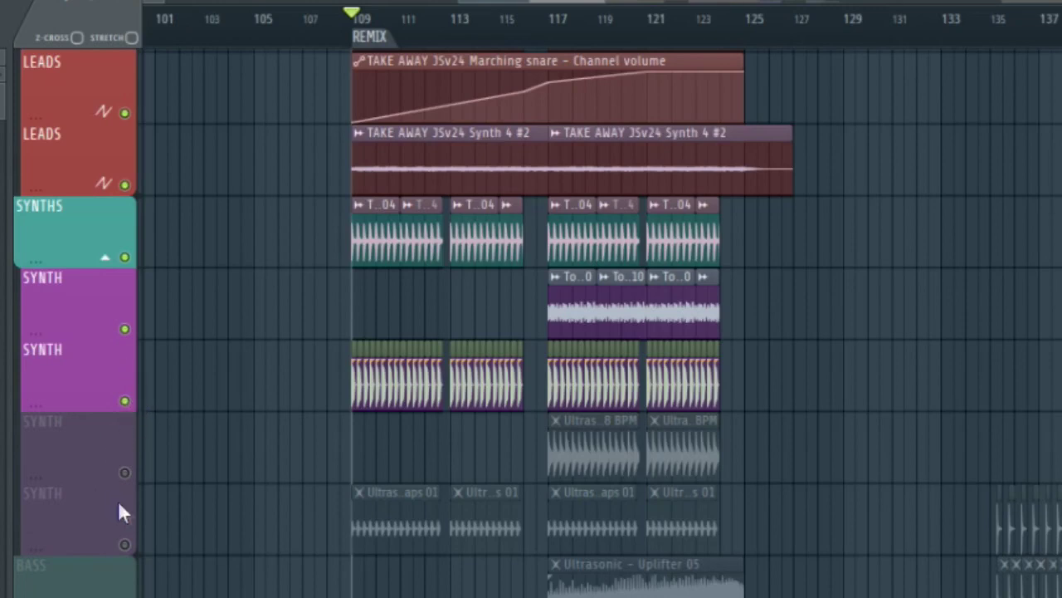
pyautogui.click(124, 544)
pyautogui.press('space')
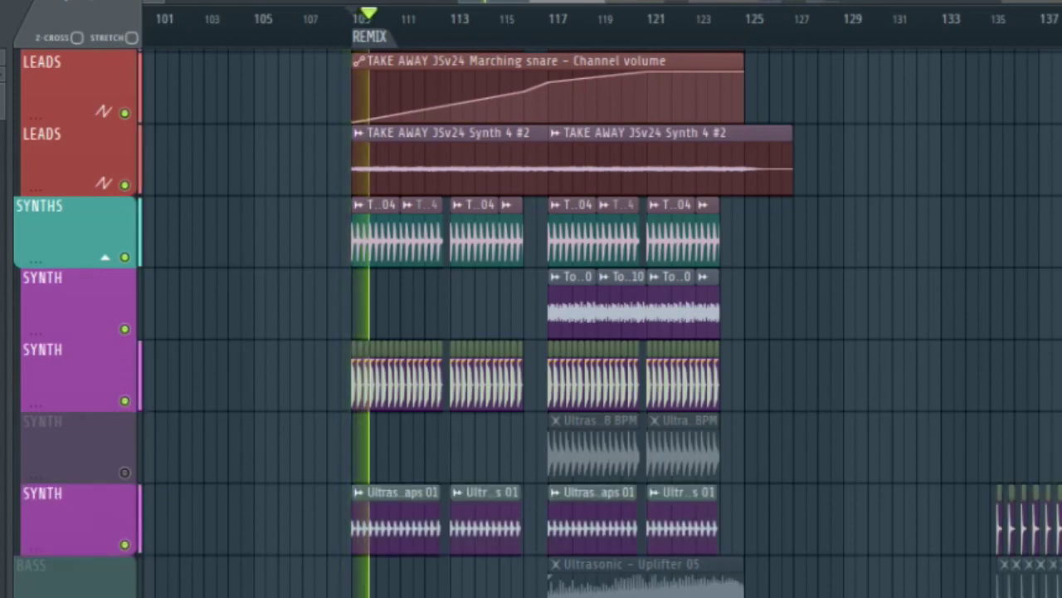
pyautogui.scroll(-2, 614, 56)
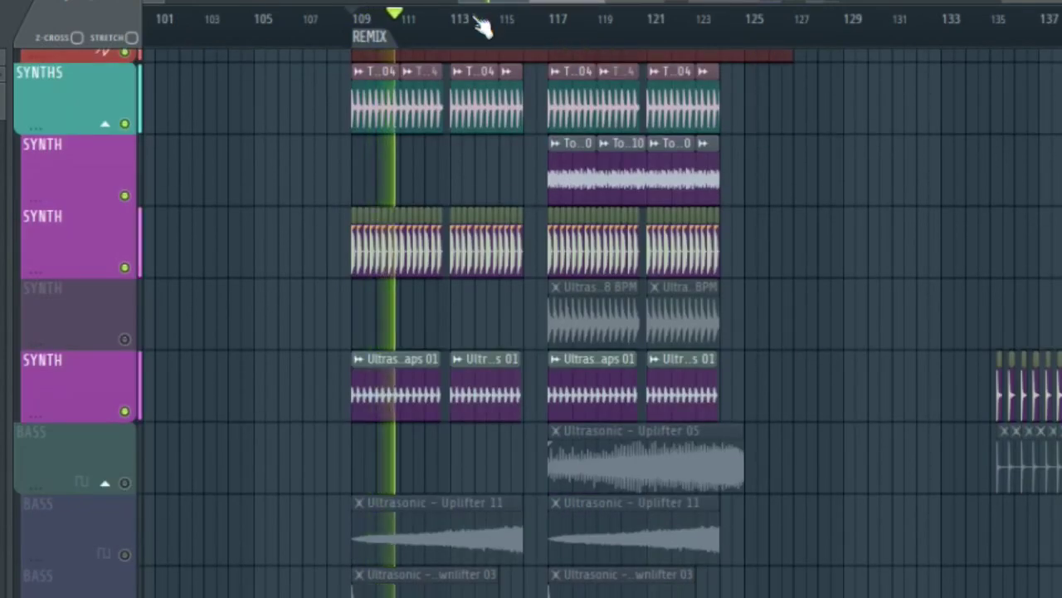
pyautogui.press('space')
# Step: Close the loop's channel window and audition the first SYNTH track on its own from bar 117
pyautogui.click(525, 15)
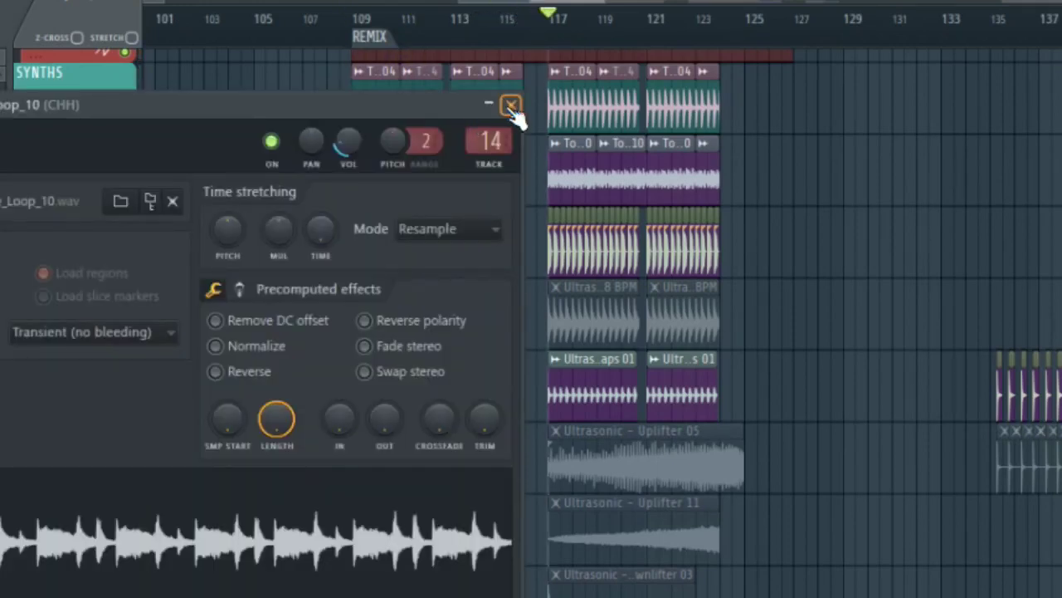
pyautogui.click(511, 105)
pyautogui.press('space')
pyautogui.rightClick(124, 197)
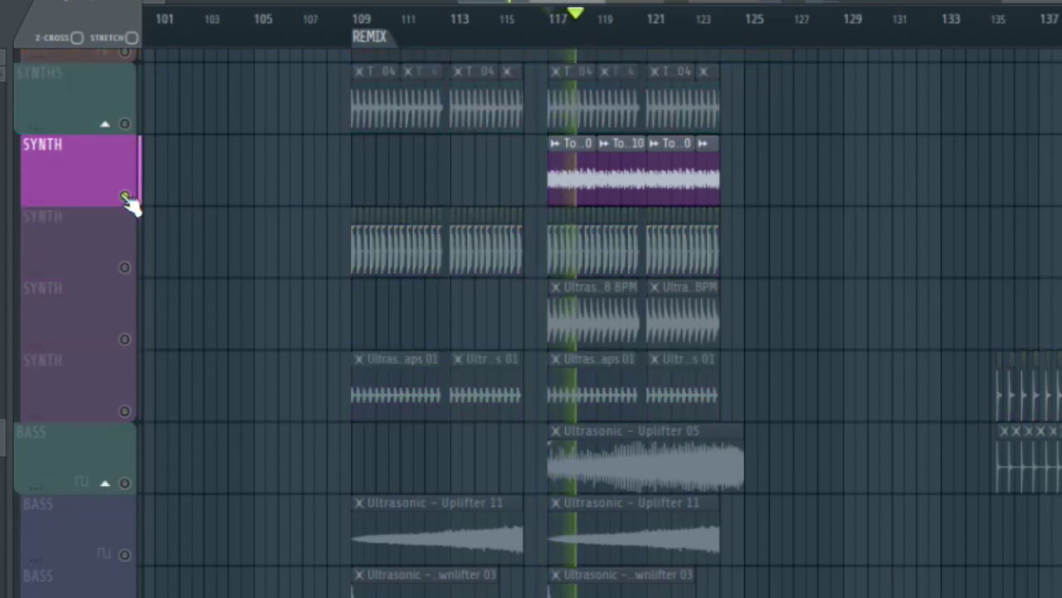
pyautogui.press('space')
pyautogui.rightClick(124, 196)
# Step: Solo the SYNTH track with the Ultrasonic BPM loop, audition it from bar 117, and restore the other tracks
pyautogui.rightClick(140, 334)
pyautogui.press('space')
pyautogui.rightClick(140, 336)
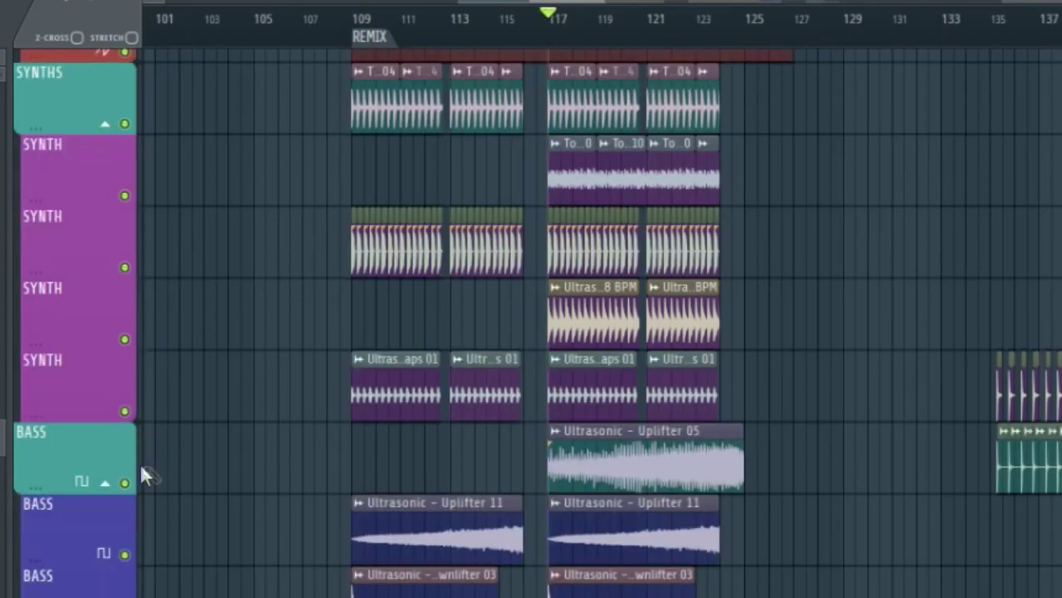
# Step: Isolate the BASS tracks with Uplifter 05, Uplifter 11 and Downlifter 03, and play them from bar 117
pyautogui.rightClick(140, 470)
pyautogui.click(125, 555)
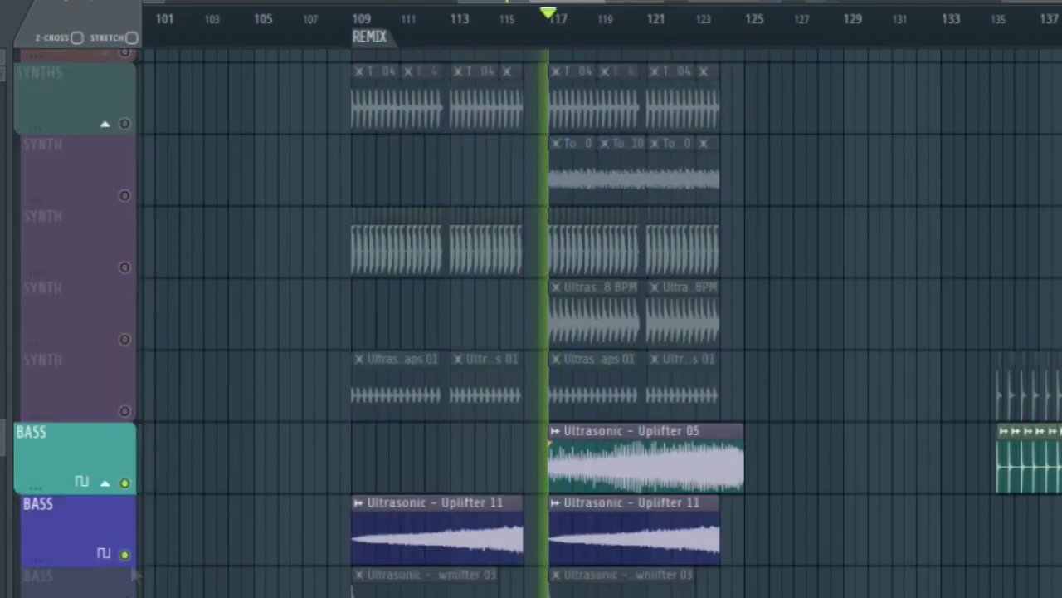
pyautogui.click(125, 595)
pyautogui.press('space')
pyautogui.press('space')
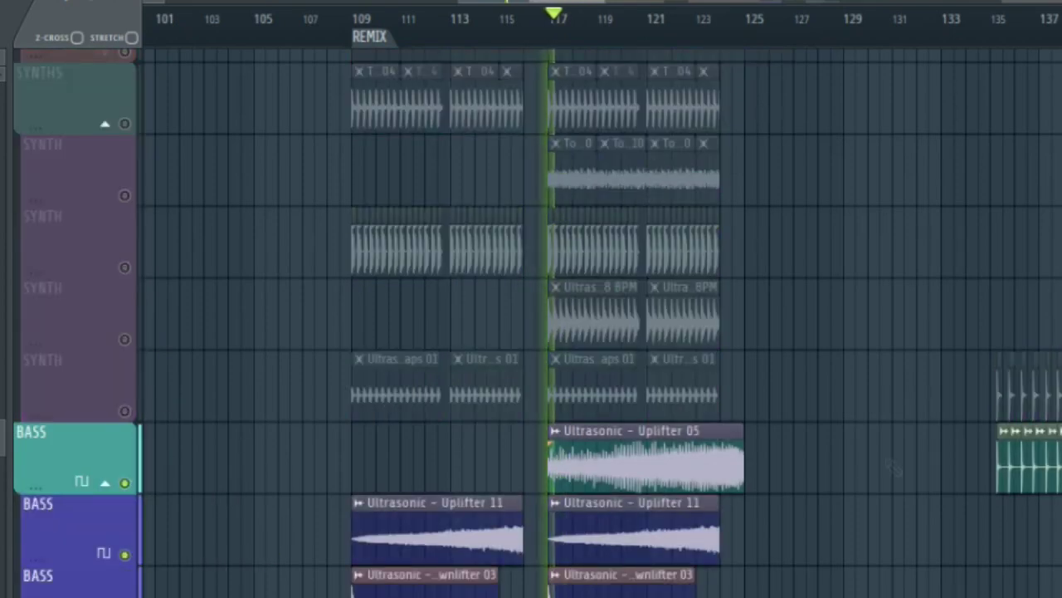
# Step: Enable the VOCALS track with the short hit clips and audition it together with the uplifters and downlifter
pyautogui.scroll(-4, 894, 467)
pyautogui.scroll(-2, 538, 323)
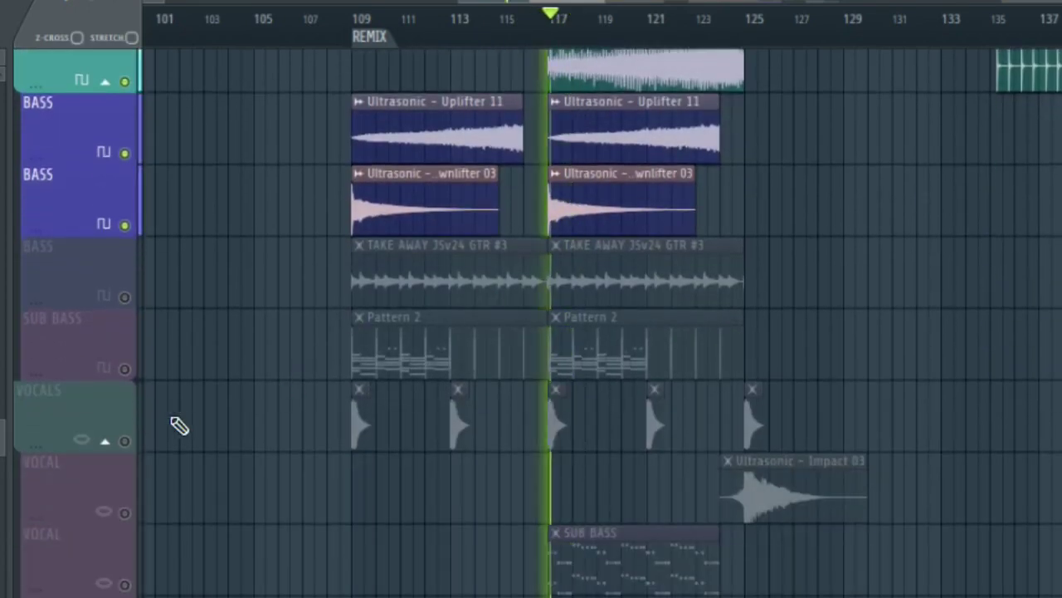
pyautogui.click(126, 441)
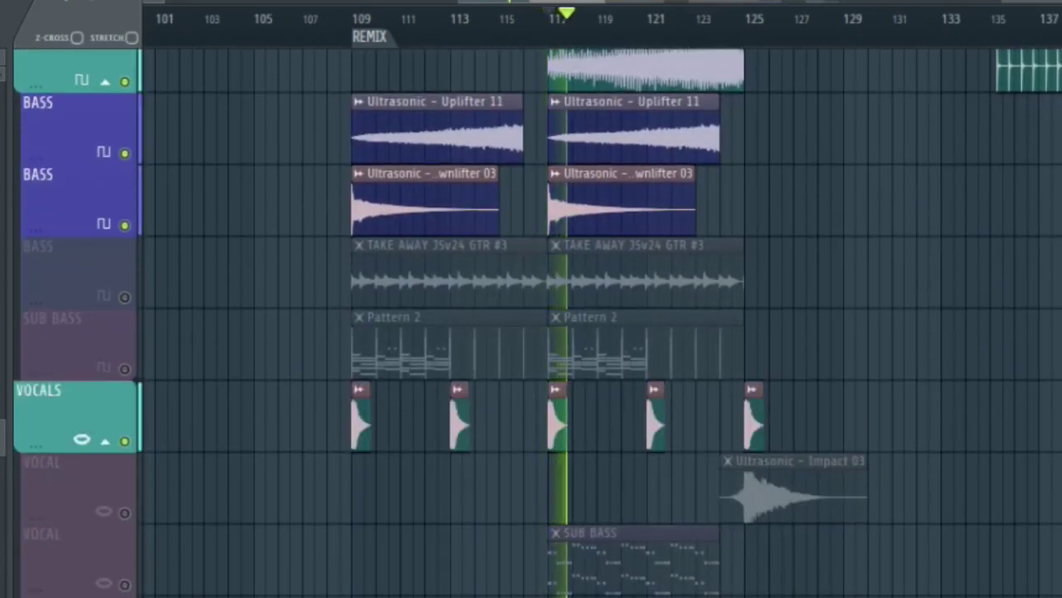
pyautogui.scroll(-4, 168, 442)
pyautogui.scroll(4, 169, 442)
pyautogui.scroll(10, 531, 323)
pyautogui.press('space')
# Step: Solo Track 3 with the 02 Takeaway (Bloky Extended Remix) reference and play it from bar 109 and from just before bar 117
pyautogui.click(126, 125)
pyautogui.click(125, 127)
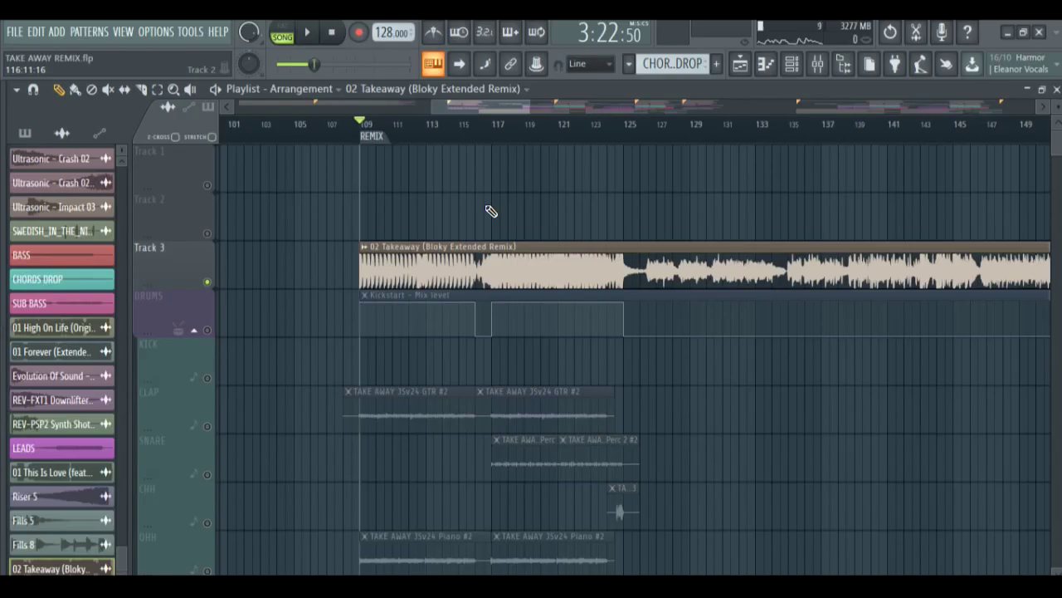
pyautogui.press('space')
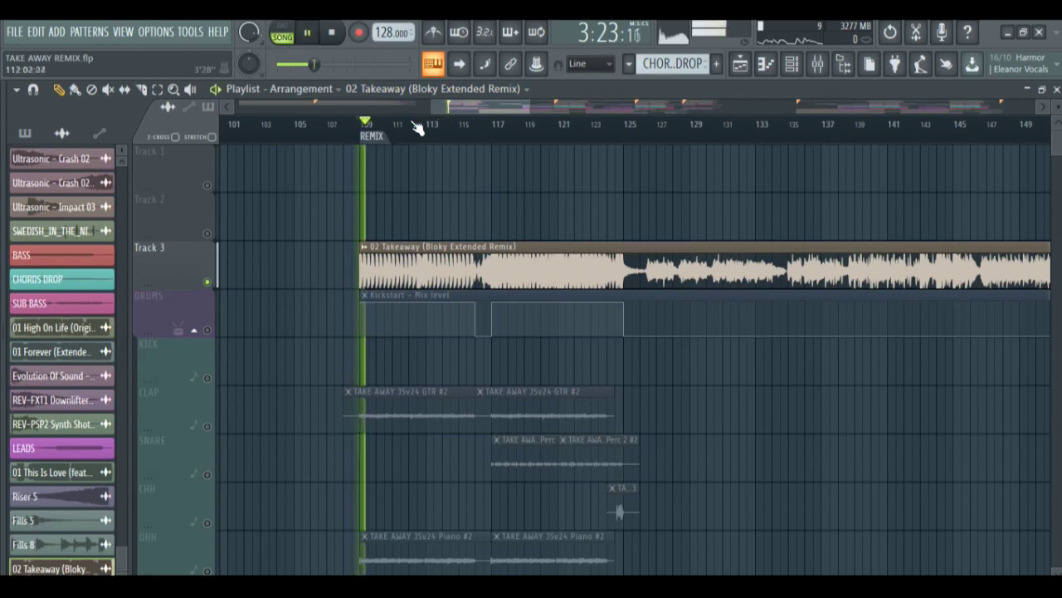
pyautogui.moveTo(466, 125); pyautogui.dragTo(488, 124)
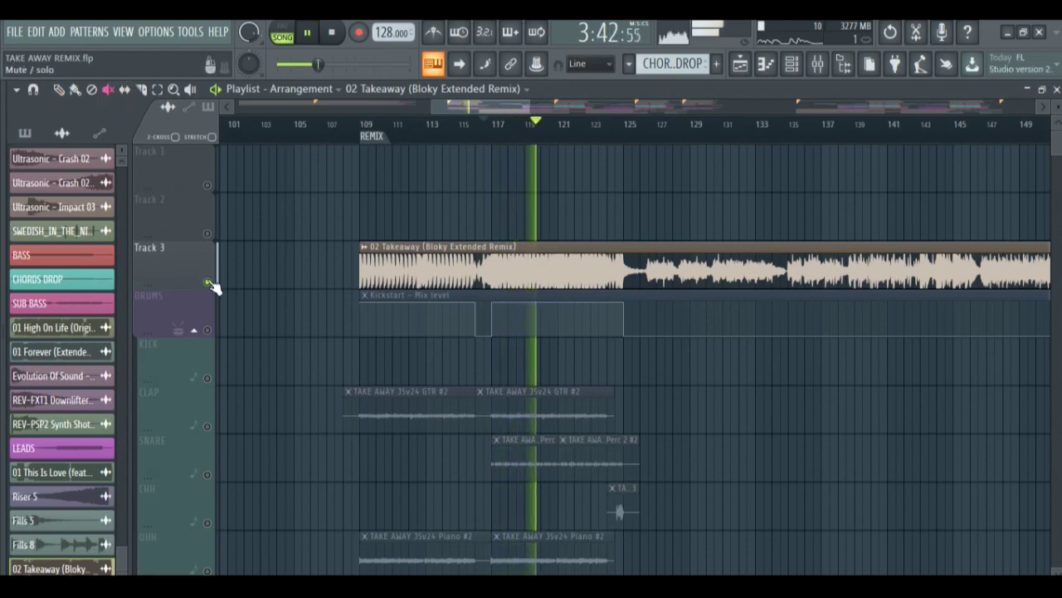
pyautogui.press('space')
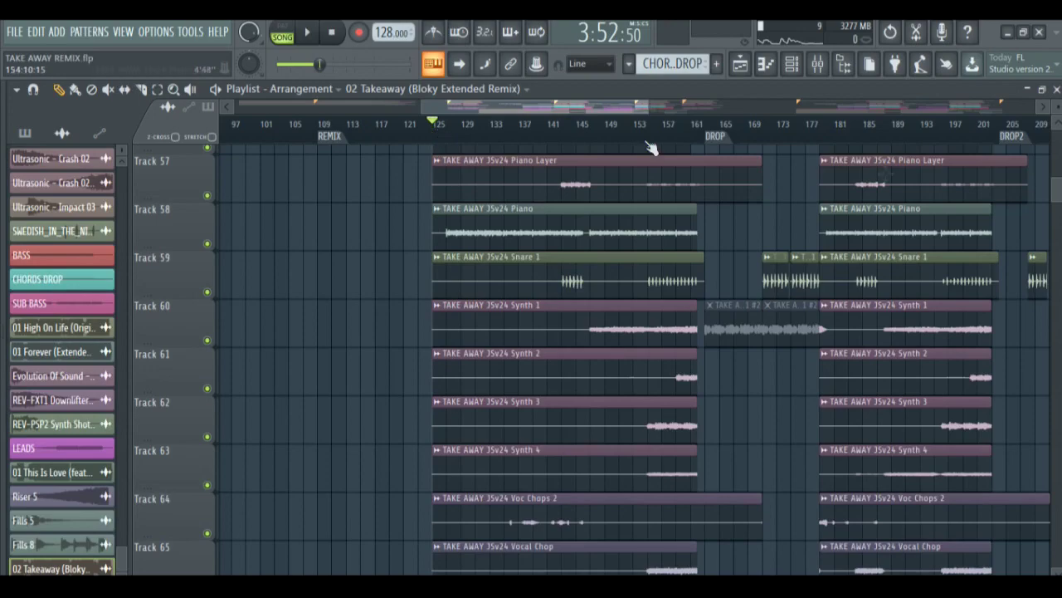
# Step: Solo Track 54, audition its muted Perc 1 clip from near bar 135, restore the other tracks, and return to the remix SYNTH and BASS tracks
pyautogui.moveTo(1056, 194)
pyautogui.mouseDown()
pyautogui.moveTo(1059, 150)
pyautogui.moveTo(1059, 192)
pyautogui.mouseUp()
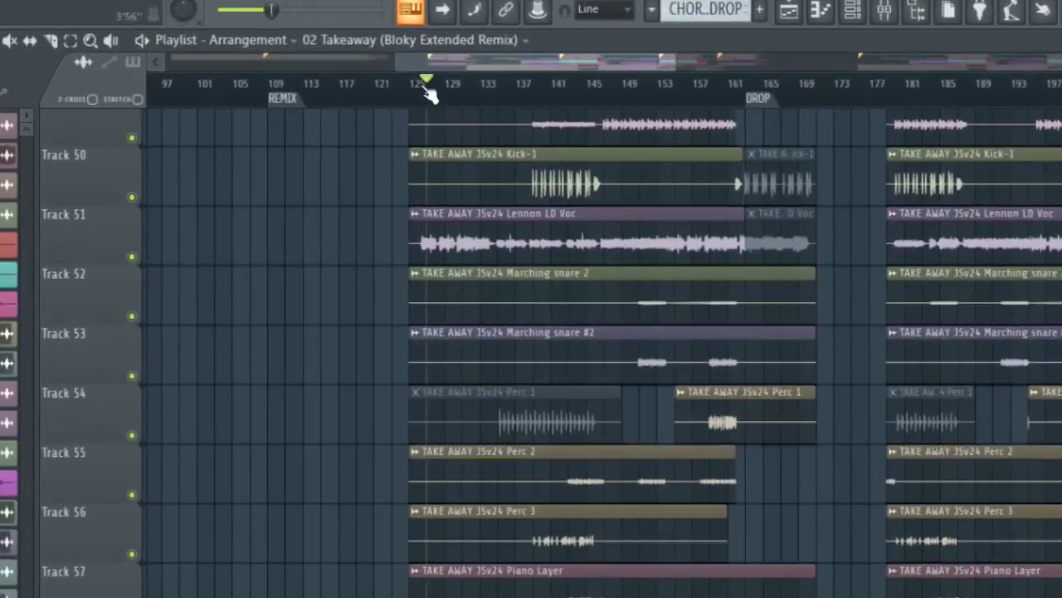
pyautogui.moveTo(426, 84); pyautogui.dragTo(508, 83)
pyautogui.rightClick(74, 456)
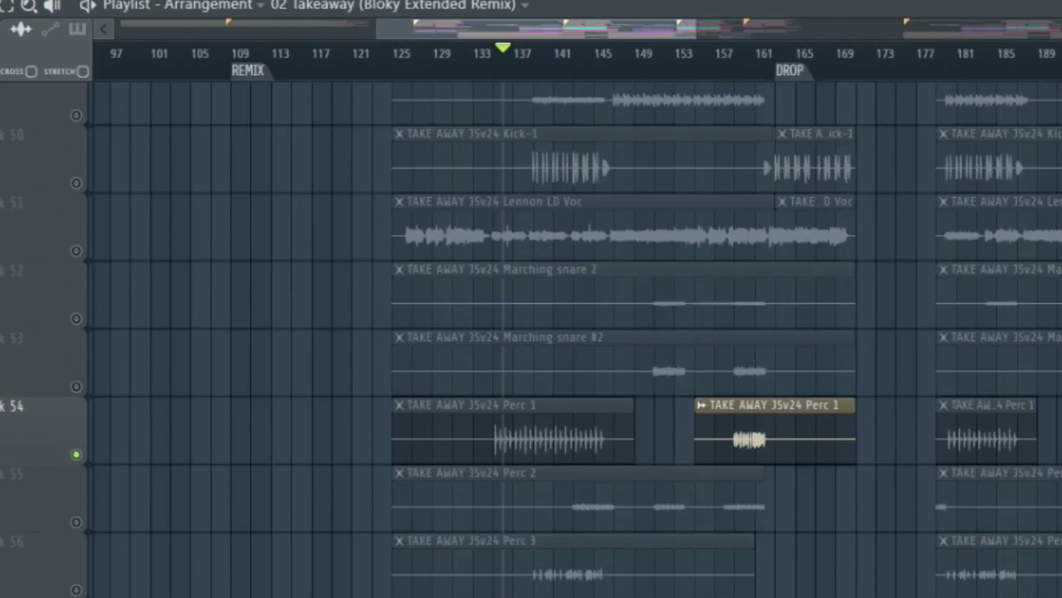
pyautogui.click(595, 428)
pyautogui.press('space')
pyautogui.rightClick(59, 450)
pyautogui.click(43, 438)
pyautogui.rightClick(76, 454)
pyautogui.click(553, 452)
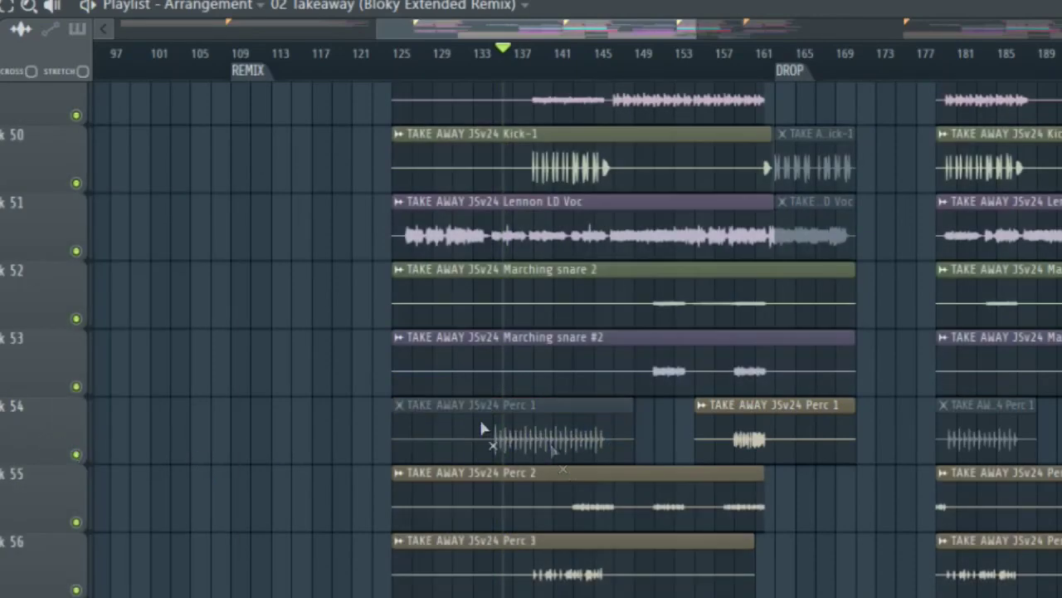
pyautogui.scroll(-10, 975, 212)
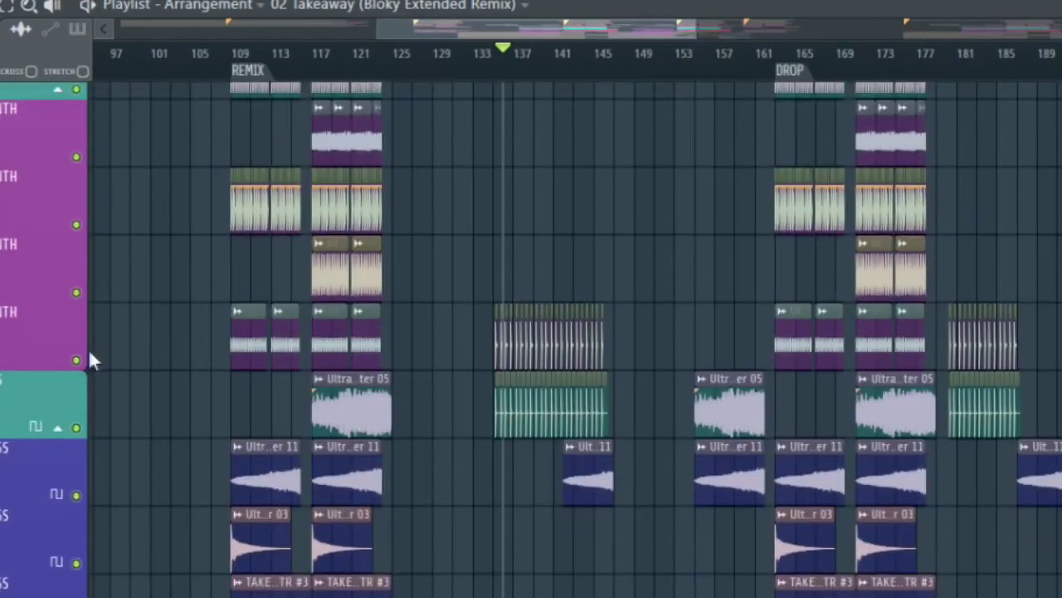
# Step: Solo the SYNTH track, add the BASS track below it for the clips from bar 135, and restore the other tracks
pyautogui.rightClick(75, 359)
pyautogui.click(76, 428)
pyautogui.rightClick(76, 427)
pyautogui.rightClick(77, 427)
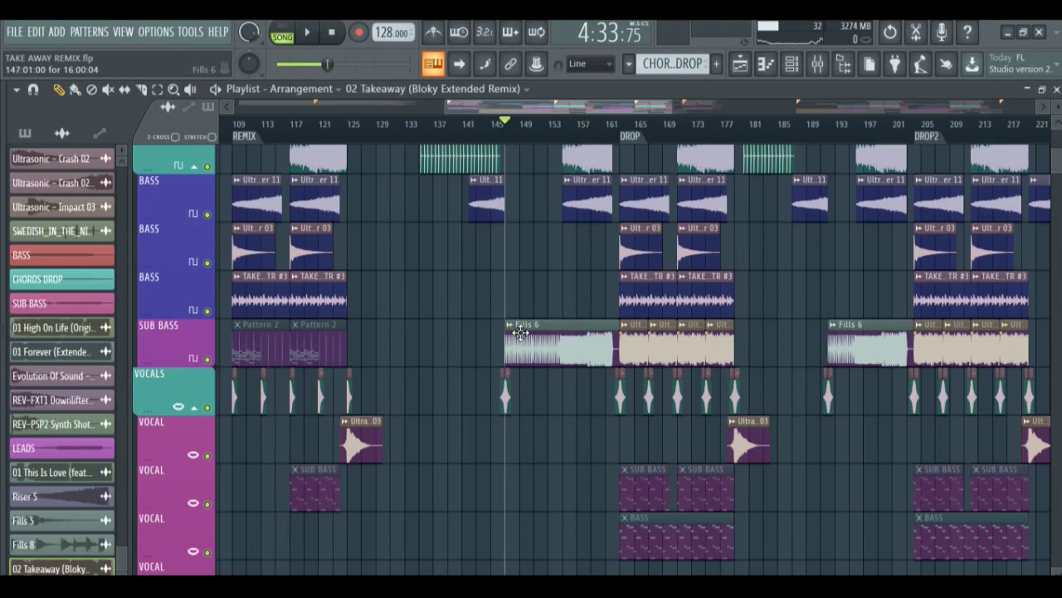
# Step: Play the isolated FX tracks with the PLUCK pattern and its filter cutoff automation from about bar 151 and bar 159
pyautogui.moveTo(1058, 157); pyautogui.dragTo(1058, 158)
pyautogui.scroll(-8, 647, 238)
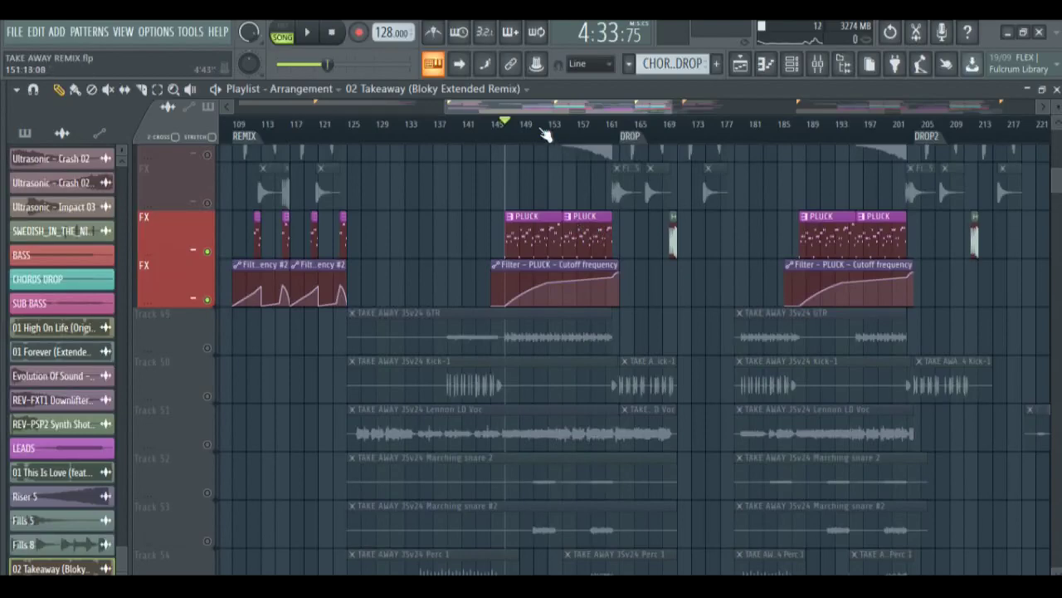
pyautogui.click(541, 133)
pyautogui.press('space')
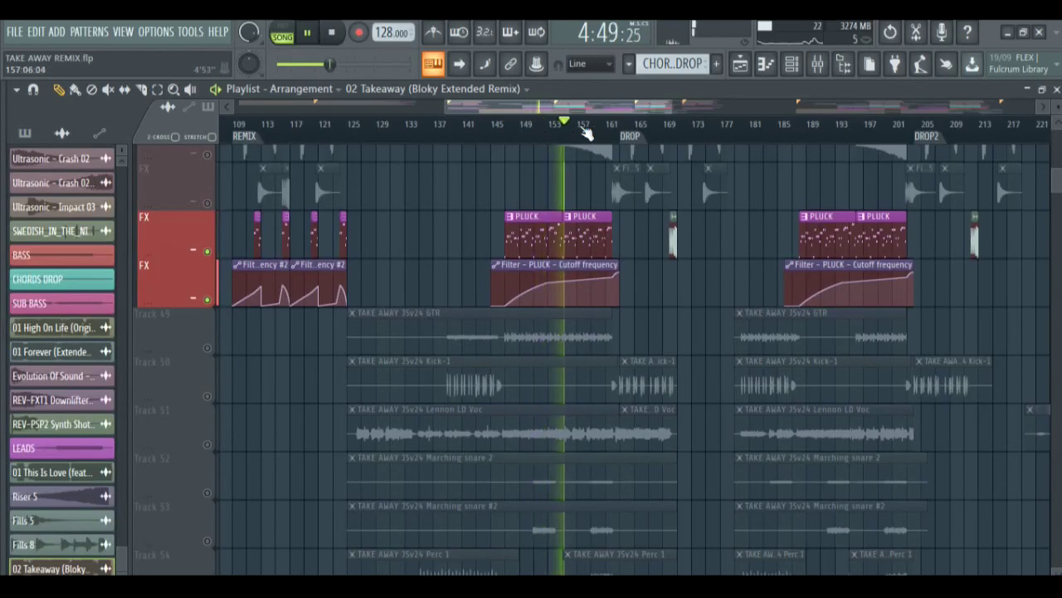
pyautogui.click(599, 124)
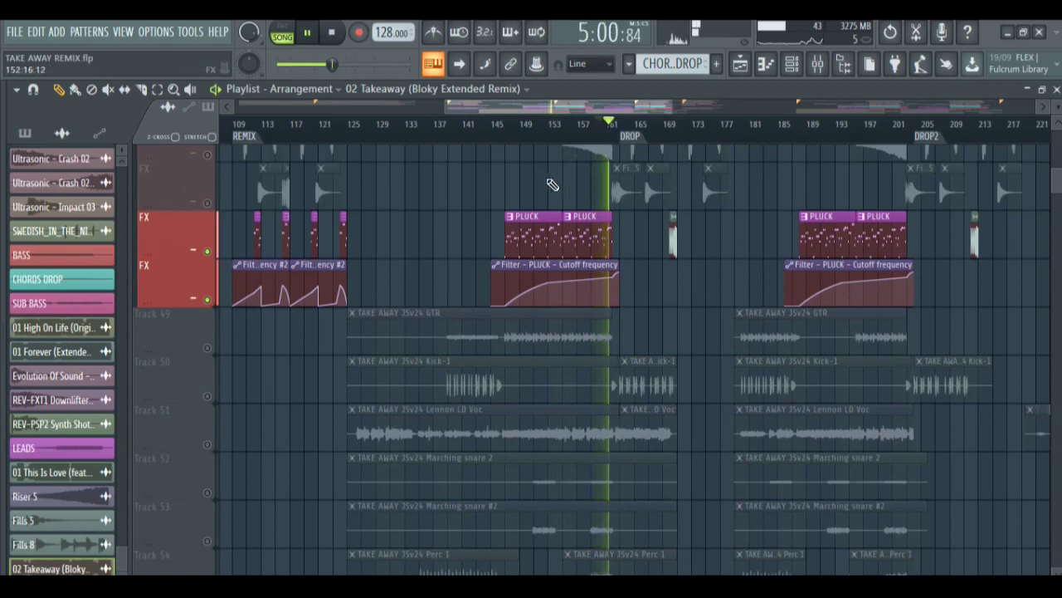
pyautogui.press('space')
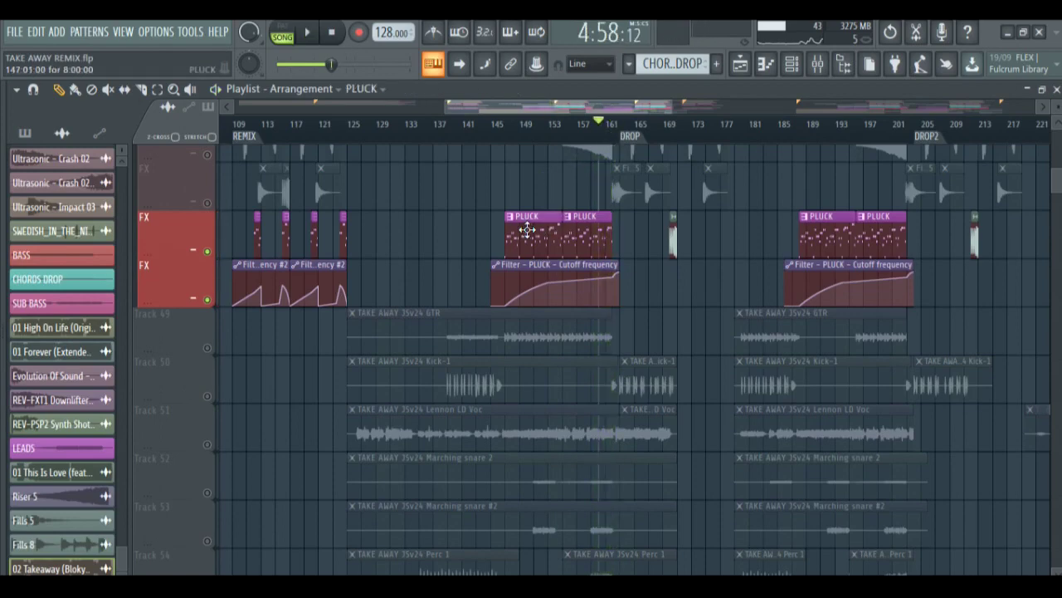
# Step: Open the PLUCK pattern's Sylenth1 #32 notes in the piano roll and play them
pyautogui.click(527, 228)
pyautogui.click(791, 65)
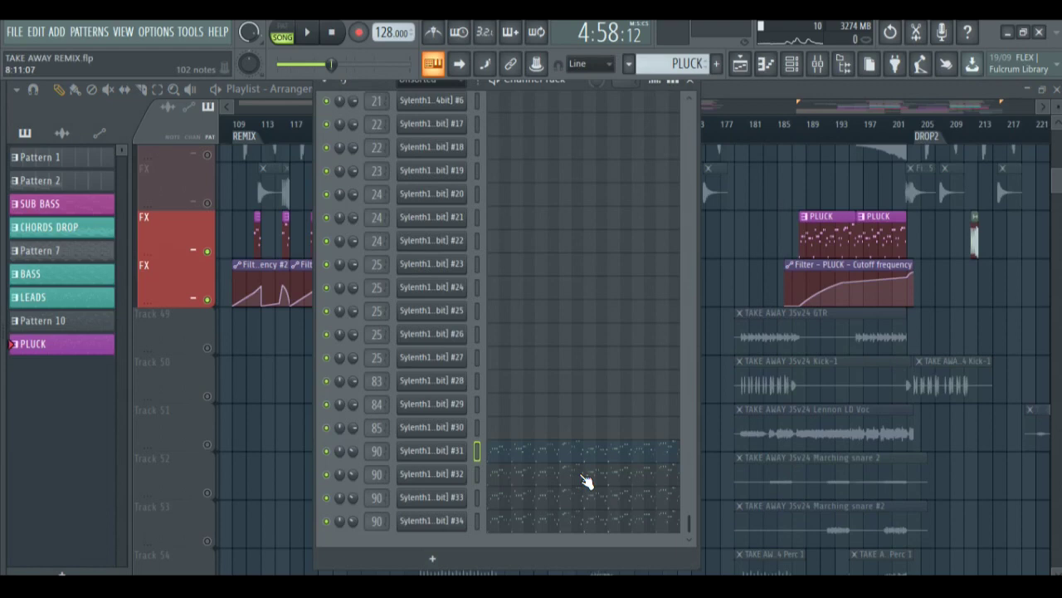
pyautogui.click(518, 480)
pyautogui.moveTo(1058, 320); pyautogui.dragTo(1058, 301)
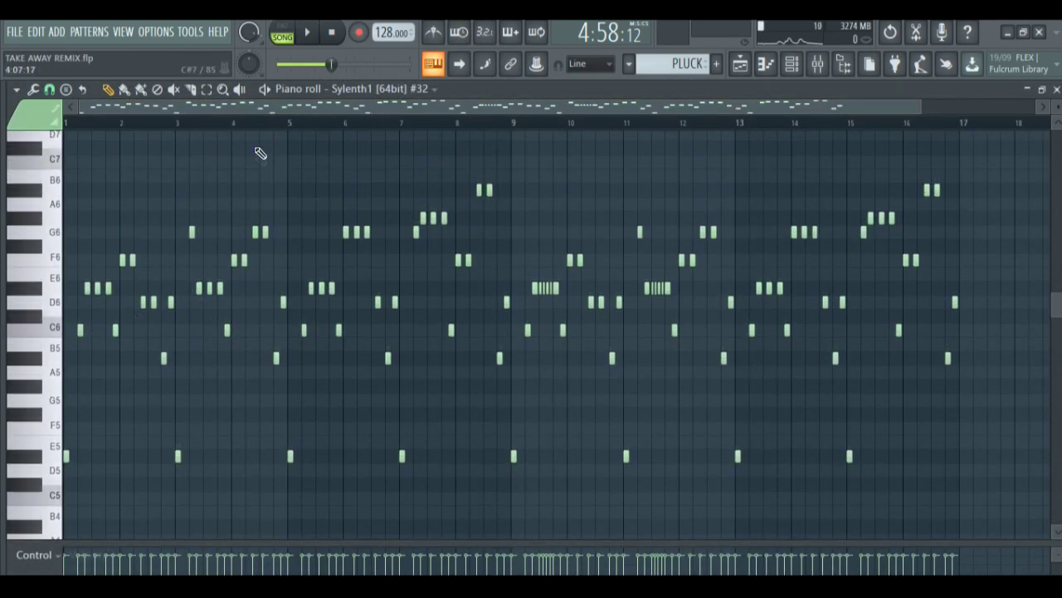
pyautogui.press('space')
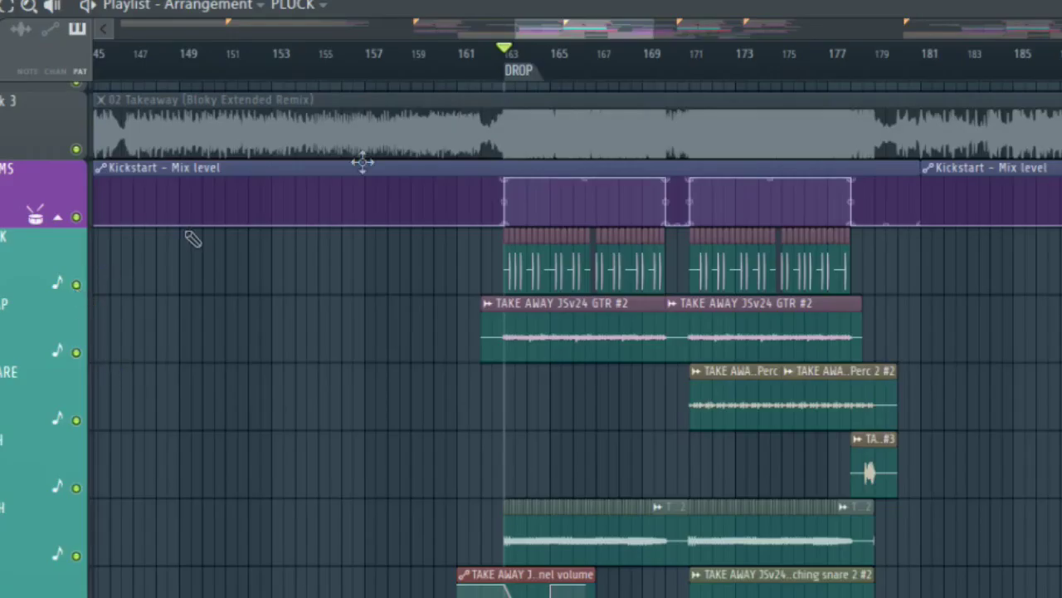
# Step: Solo the KICK track at the DROP section, play it from bar 163, and restore the other tracks
pyautogui.moveTo(561, 33); pyautogui.dragTo(581, 29)
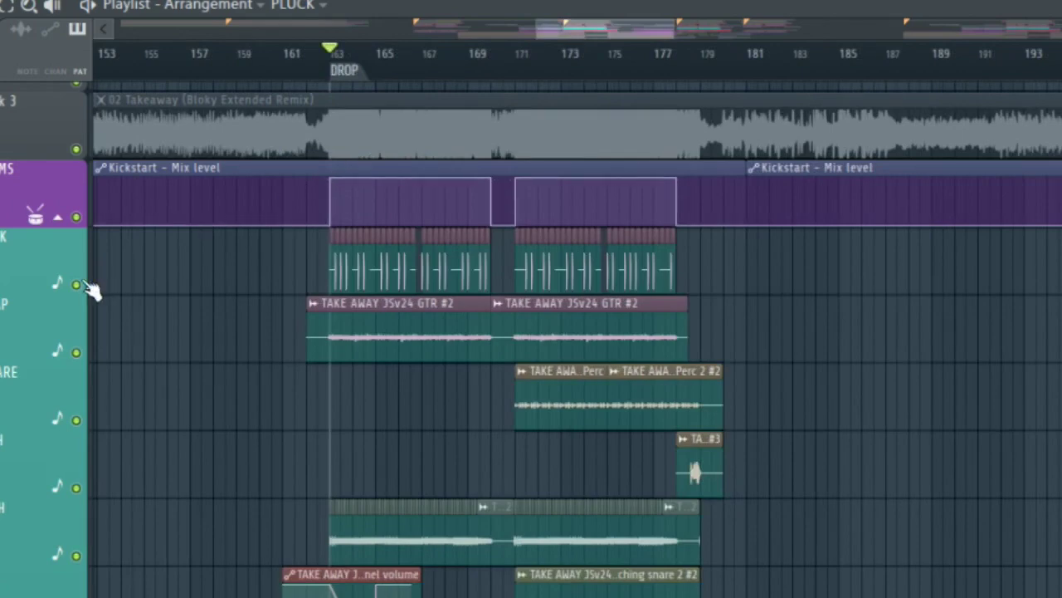
pyautogui.moveTo(655, 11); pyautogui.dragTo(604, 33)
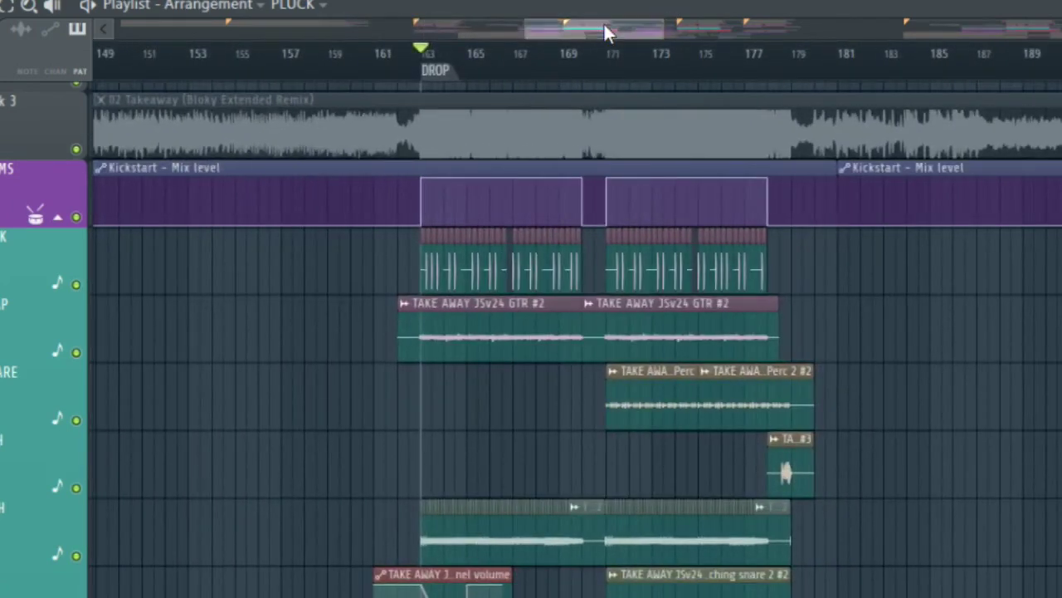
pyautogui.keyDown('ctrl'); pyautogui.click(75, 284); pyautogui.keyUp('ctrl')
pyautogui.press('space')
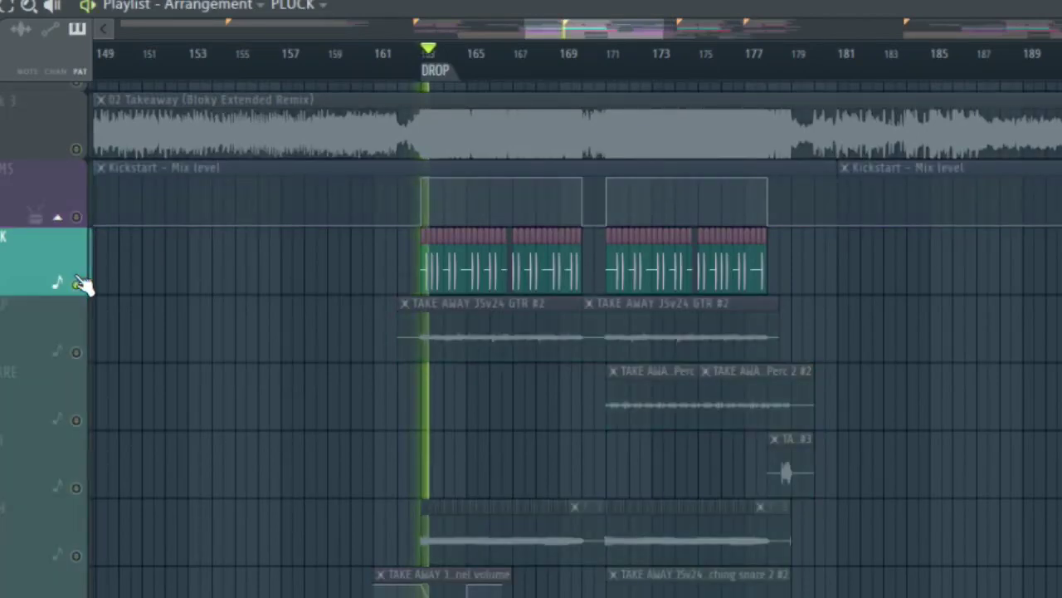
pyautogui.press('space')
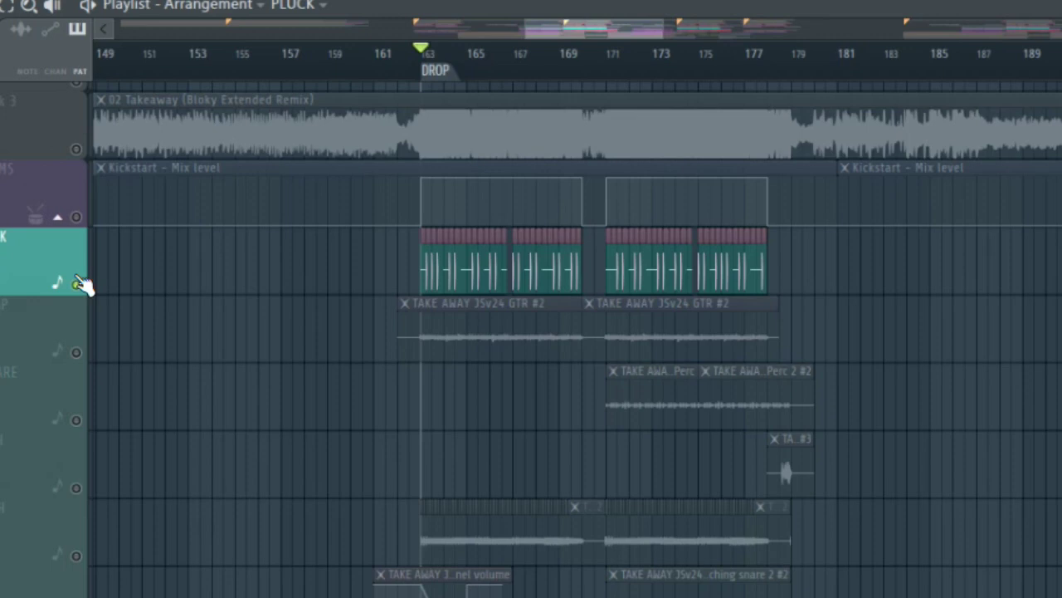
pyautogui.keyDown('ctrl'); pyautogui.click(76, 283); pyautogui.keyUp('ctrl')
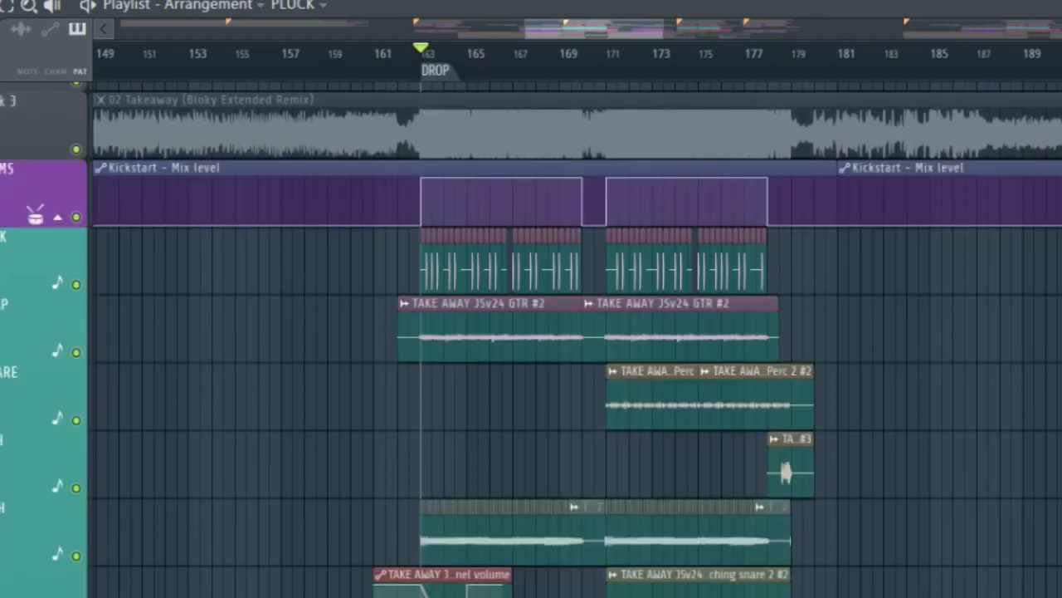
# Step: Audition the OHH track on its own from the DROP marker and restore the other tracks
pyautogui.scroll(-6, 532, 339)
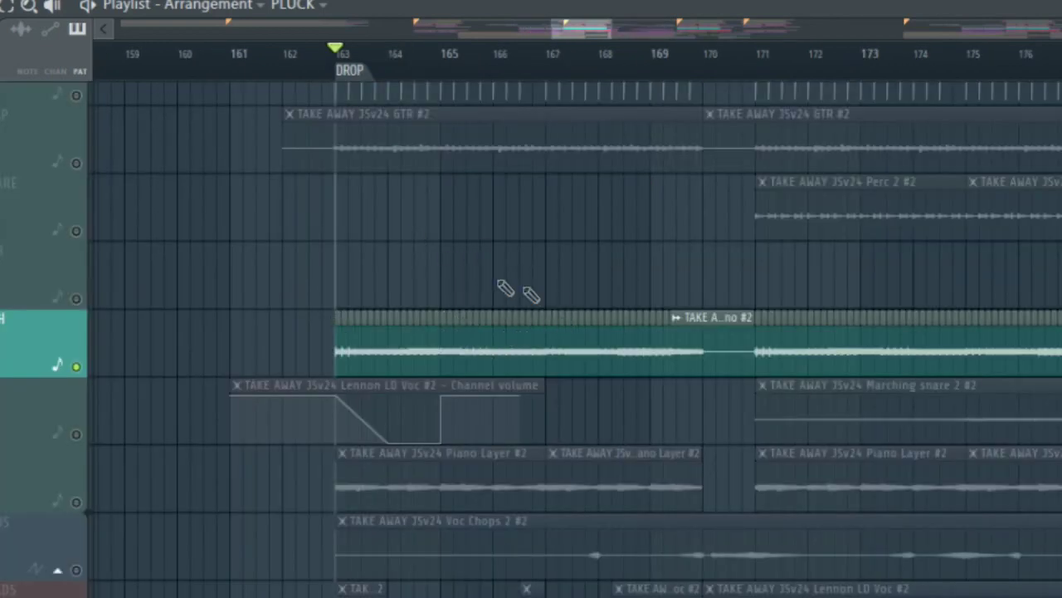
pyautogui.press('space')
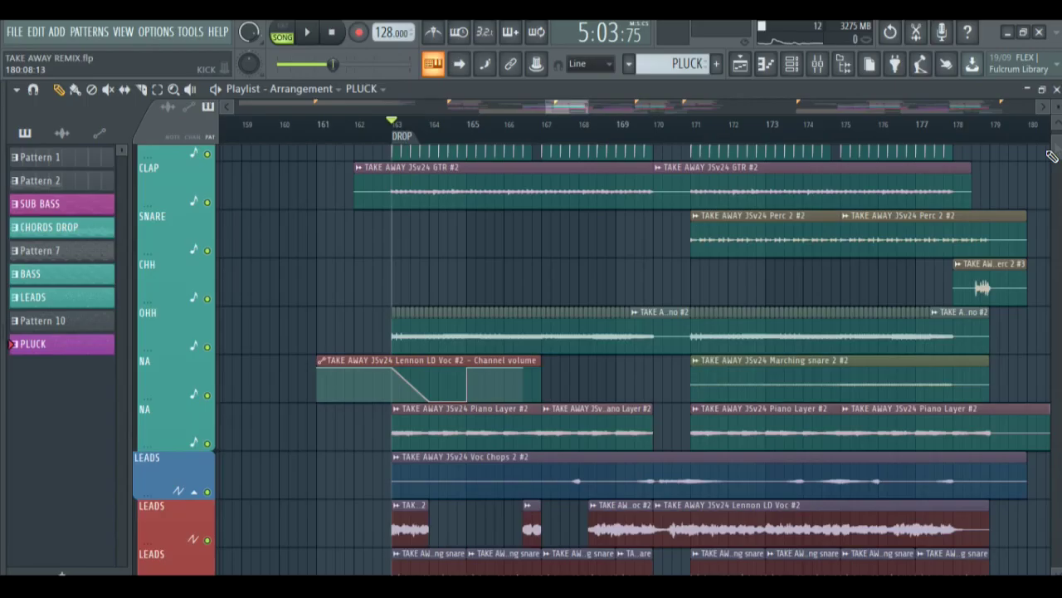
pyautogui.scroll(3, 1053, 156)
pyautogui.rightClick(207, 338)
pyautogui.press('space')
pyautogui.press('space')
pyautogui.rightClick(208, 338)
# Step: Isolate the LEADS track with the TAKE AWAY JSv24 Lennon LD Voc #2 clips and play it from the DROP
pyautogui.scroll(-10, 181, 262)
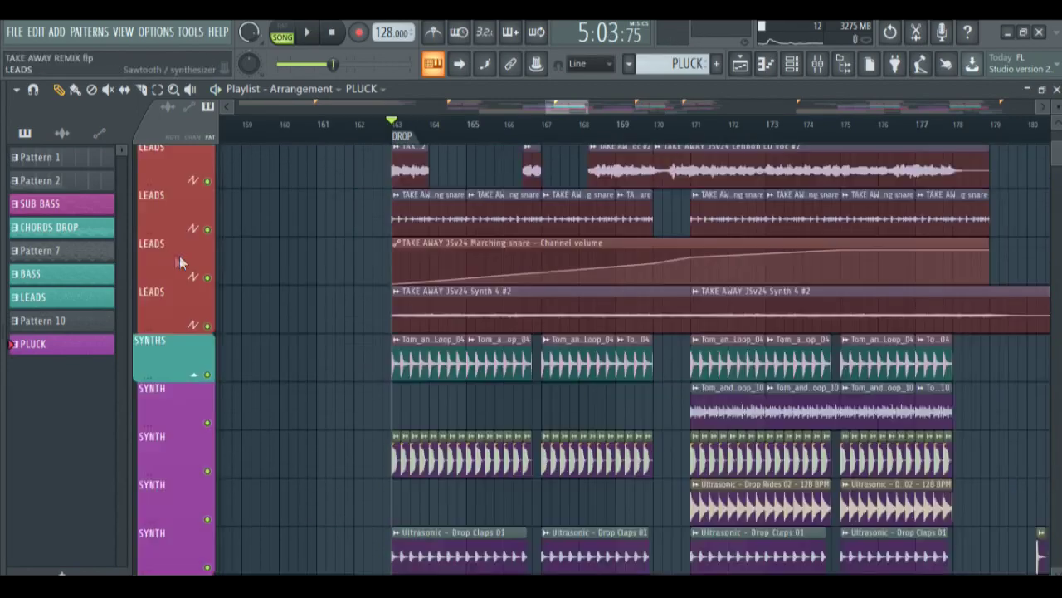
pyautogui.rightClick(208, 229)
pyautogui.press('space')
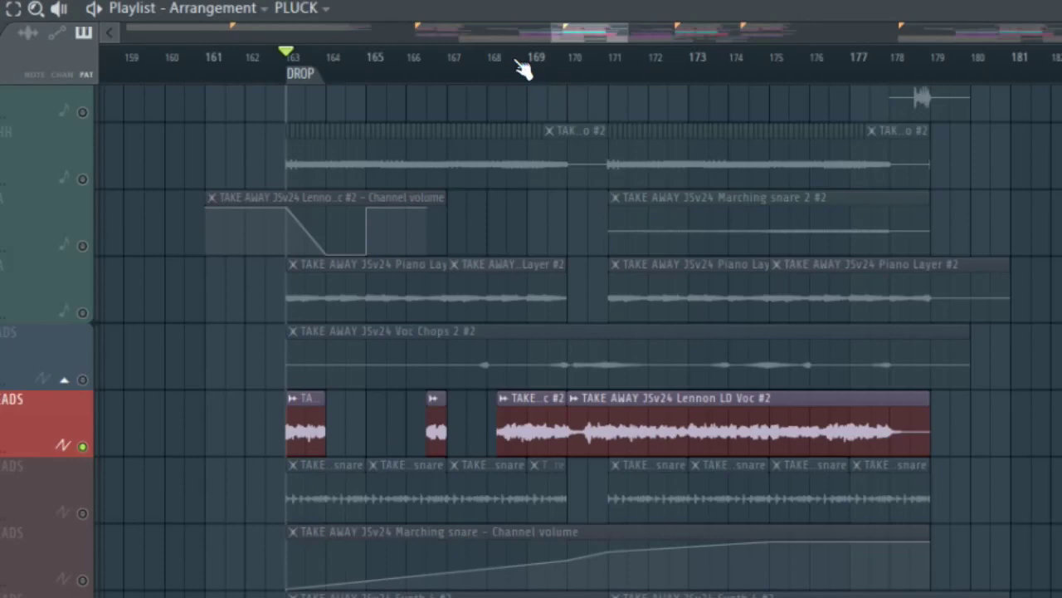
pyautogui.click(306, 58)
pyautogui.moveTo(571, 58)
pyautogui.mouseDown()
pyautogui.moveTo(534, 59)
pyautogui.moveTo(607, 69)
pyautogui.mouseUp()
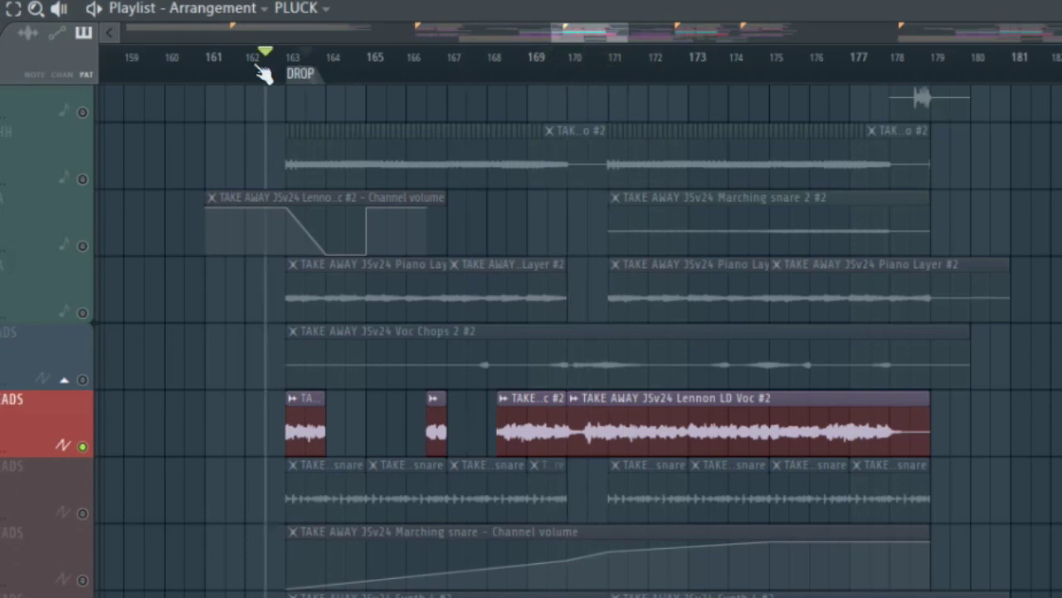
pyautogui.press('space')
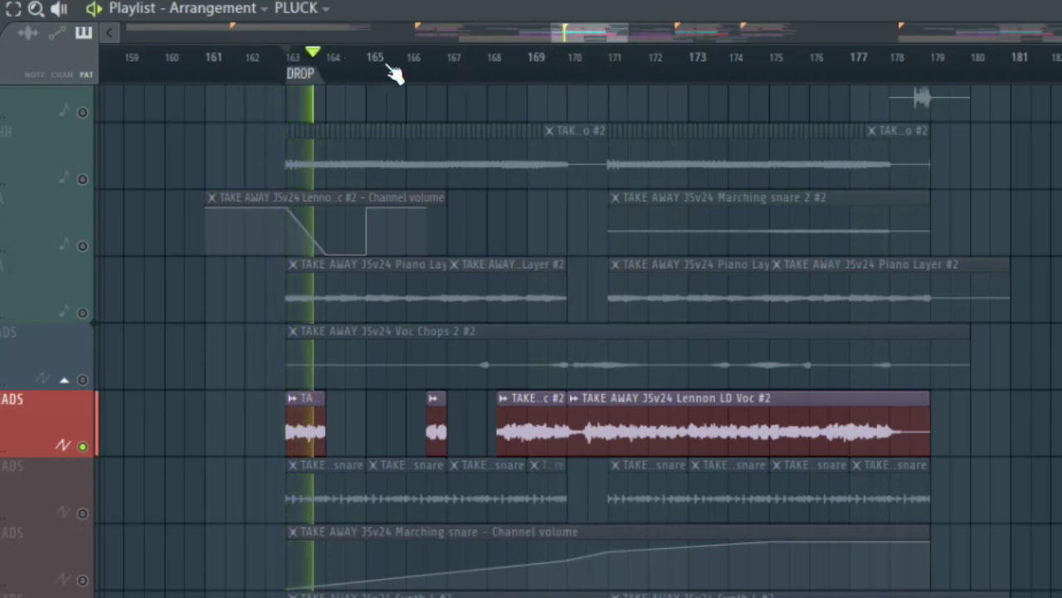
pyautogui.press('space')
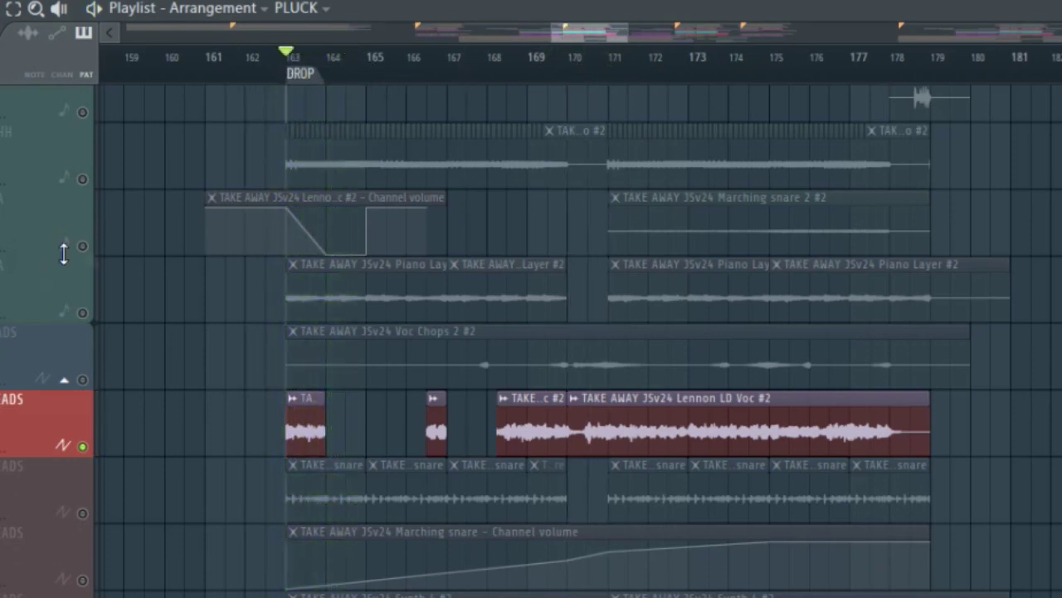
# Step: Enable the NA track with the Channel volume automation and play it with the LEADS clips from bars 163, 166 and 168
pyautogui.click(51, 257)
pyautogui.press('space')
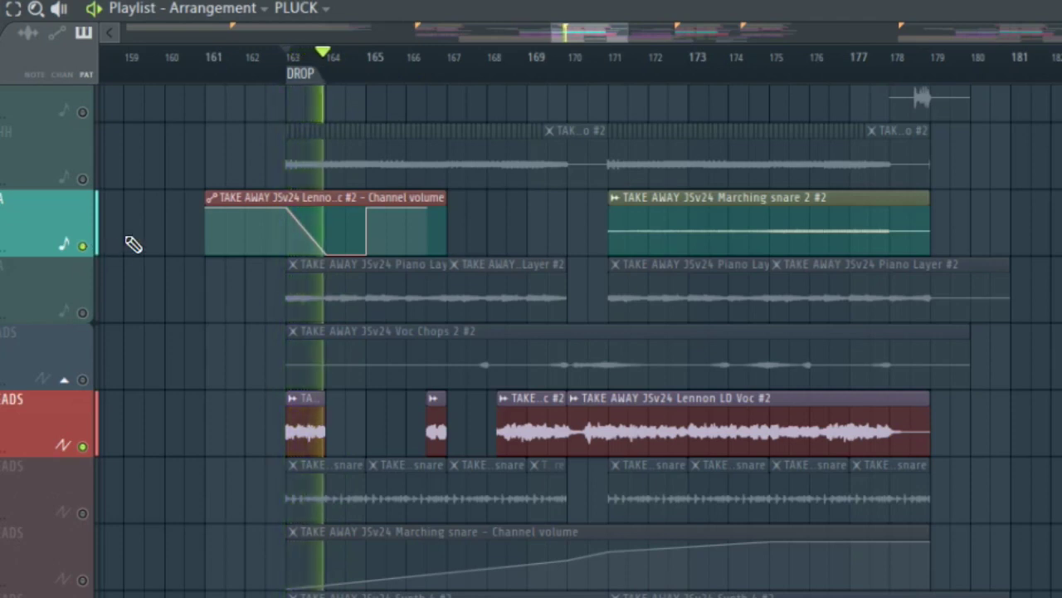
pyautogui.click(408, 57)
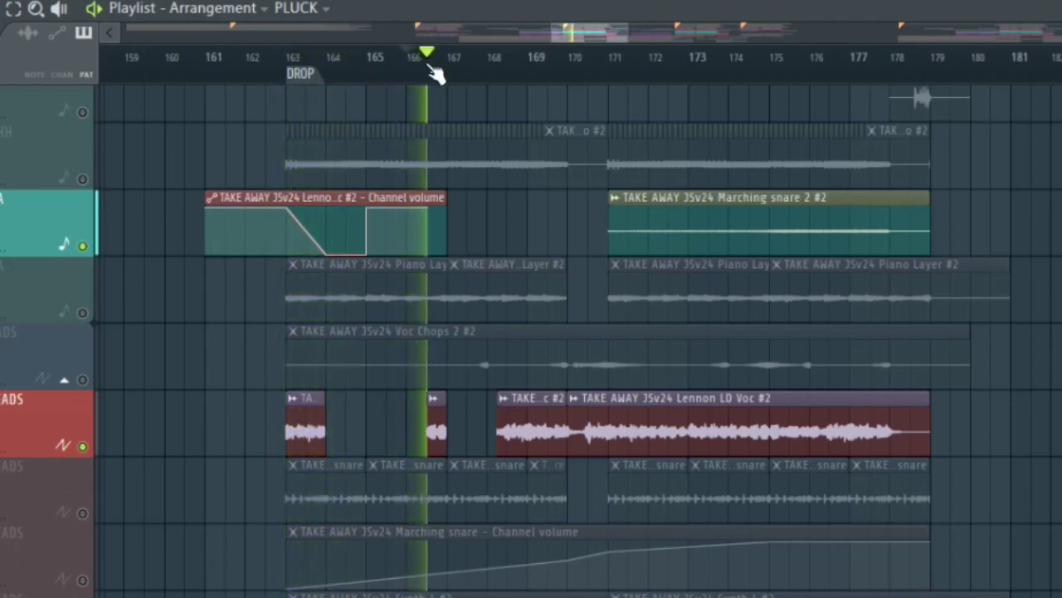
pyautogui.click(506, 60)
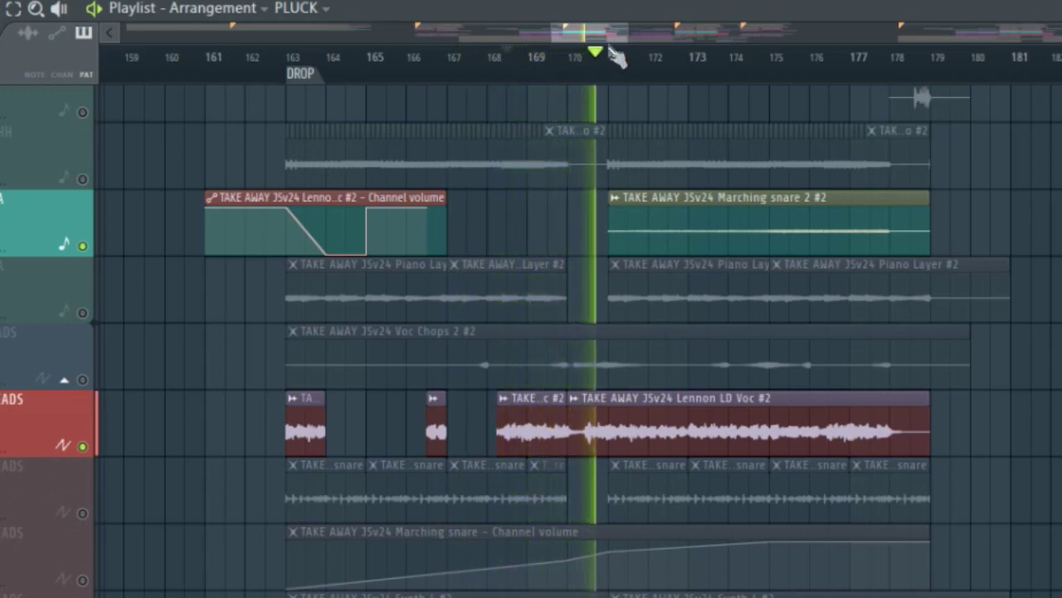
# Step: Compare the same LEADS and NA tracks at DROP2, return to the DROP section, and restore all tracks
pyautogui.moveTo(629, 33); pyautogui.dragTo(680, 33)
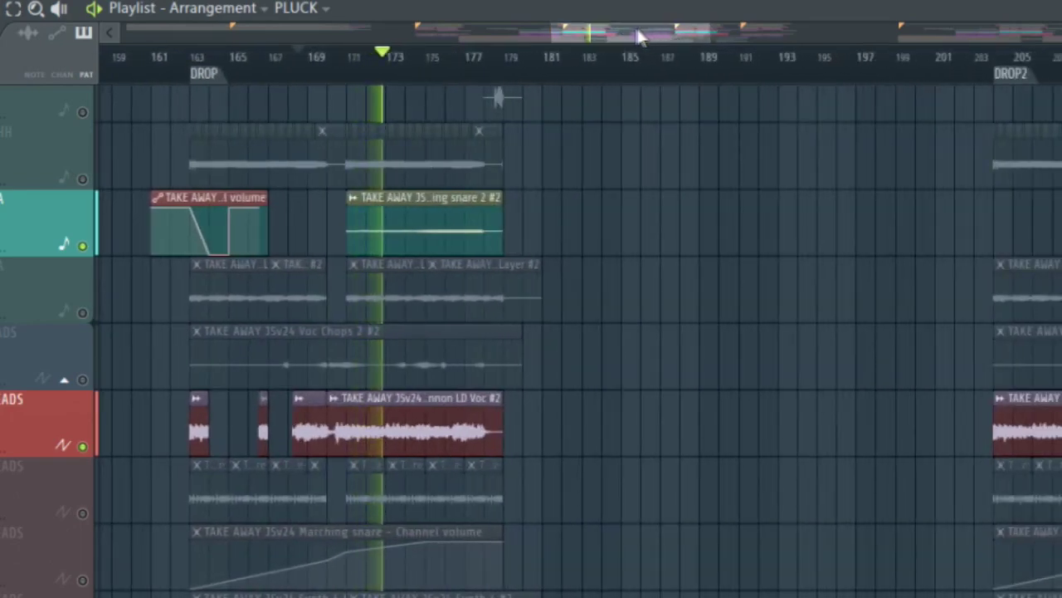
pyautogui.moveTo(635, 33); pyautogui.dragTo(680, 33)
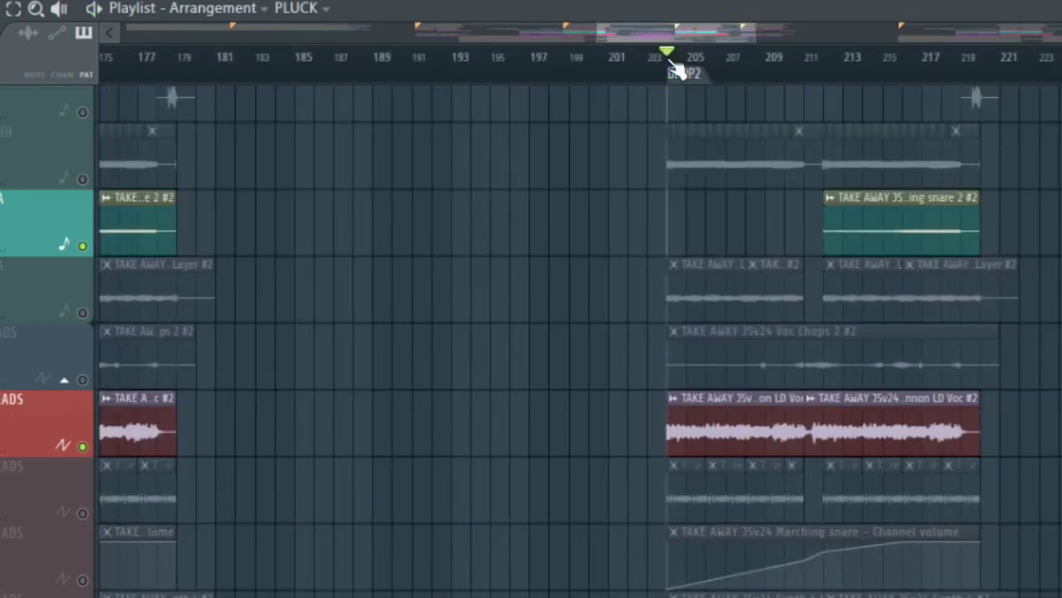
pyautogui.moveTo(671, 34); pyautogui.dragTo(612, 37)
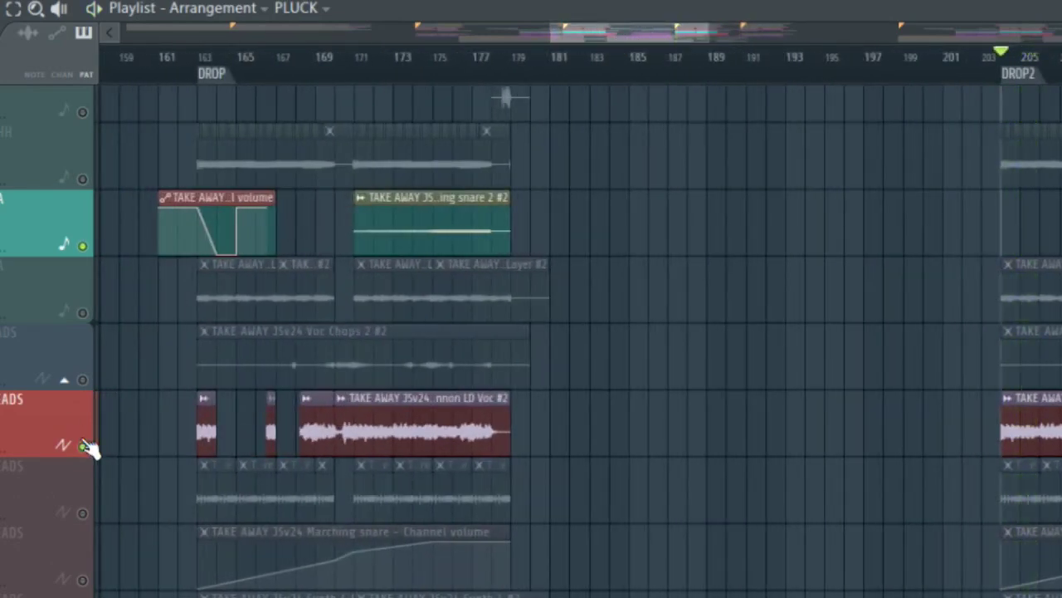
pyautogui.rightClick(83, 446)
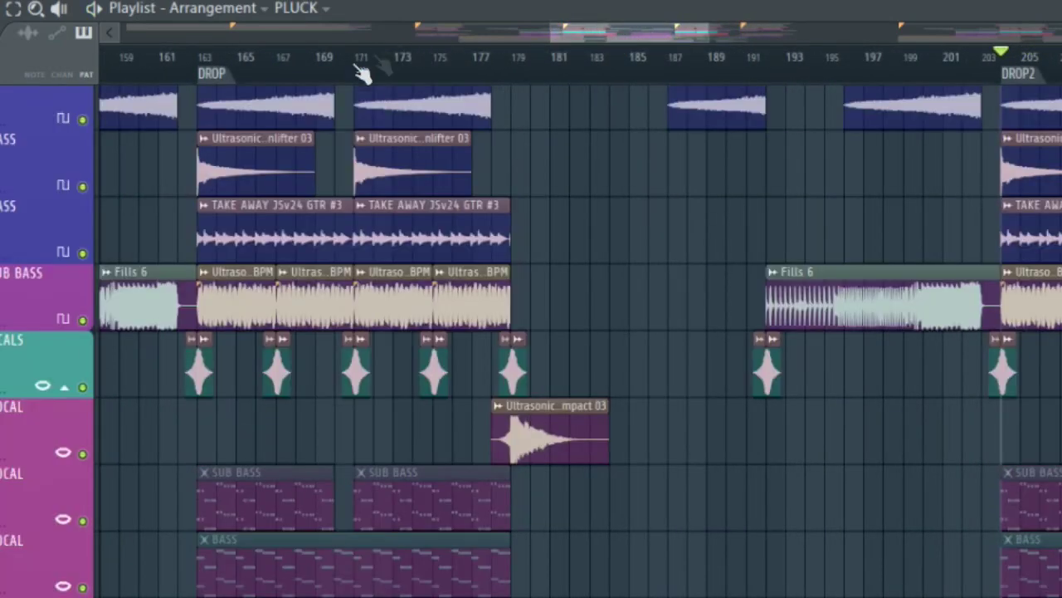
# Step: Solo the SUB BASS track with the Ultrasonic loops, play it from the DROP, and restore the other tracks
pyautogui.keyDown('ctrl'); pyautogui.click(83, 321); pyautogui.keyUp('ctrl')
pyautogui.press('space')
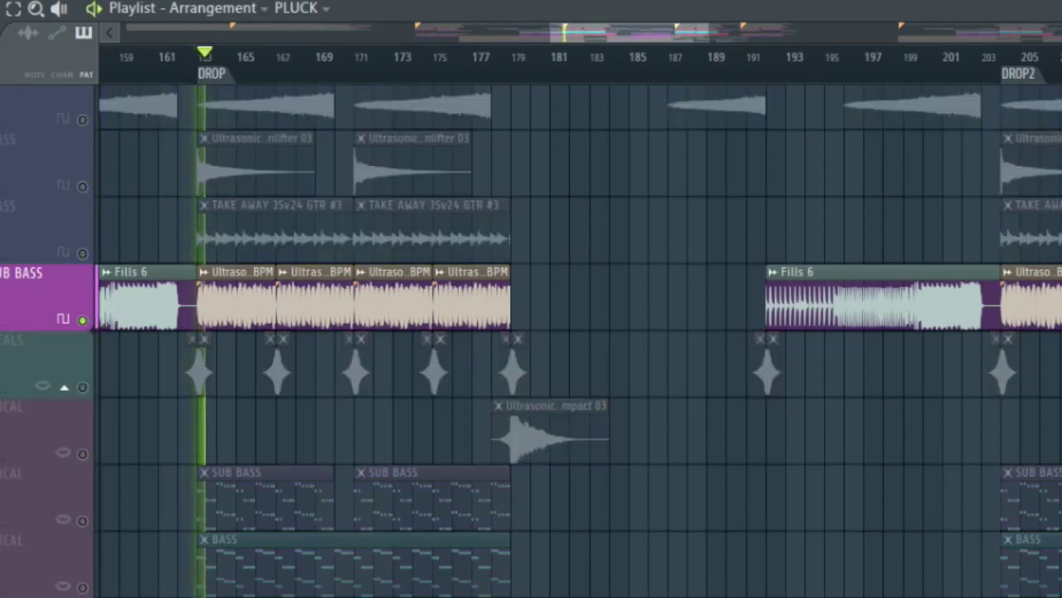
pyautogui.keyDown('ctrl'); pyautogui.click(86, 321); pyautogui.keyUp('ctrl')
pyautogui.press('space')
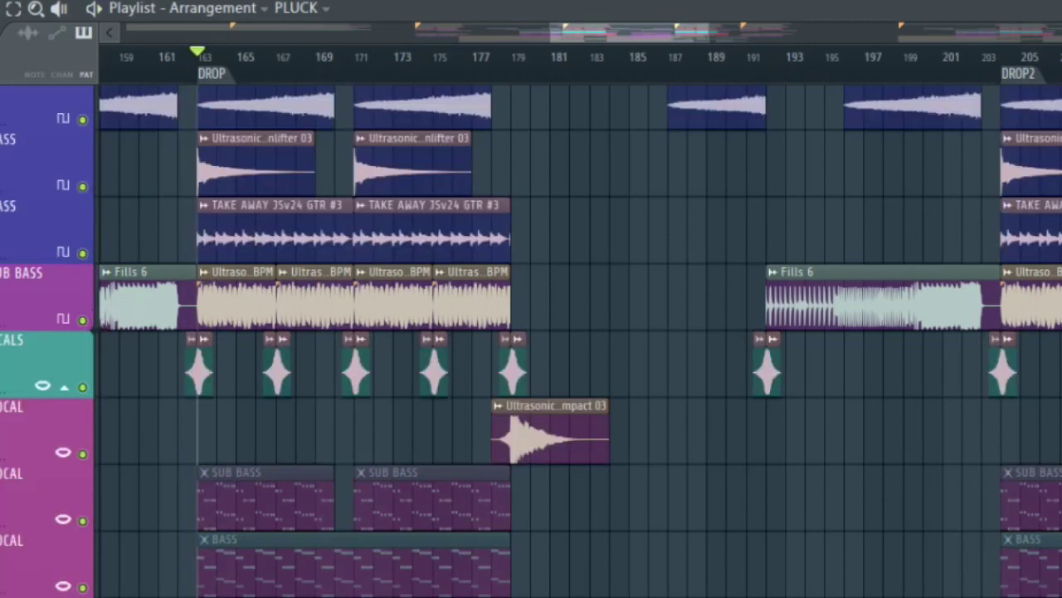
# Step: Solo the FX track with the Fills 5 clips, play it from just before the DROP, and enable the Riser 5 track
pyautogui.scroll(-10, 532, 340)
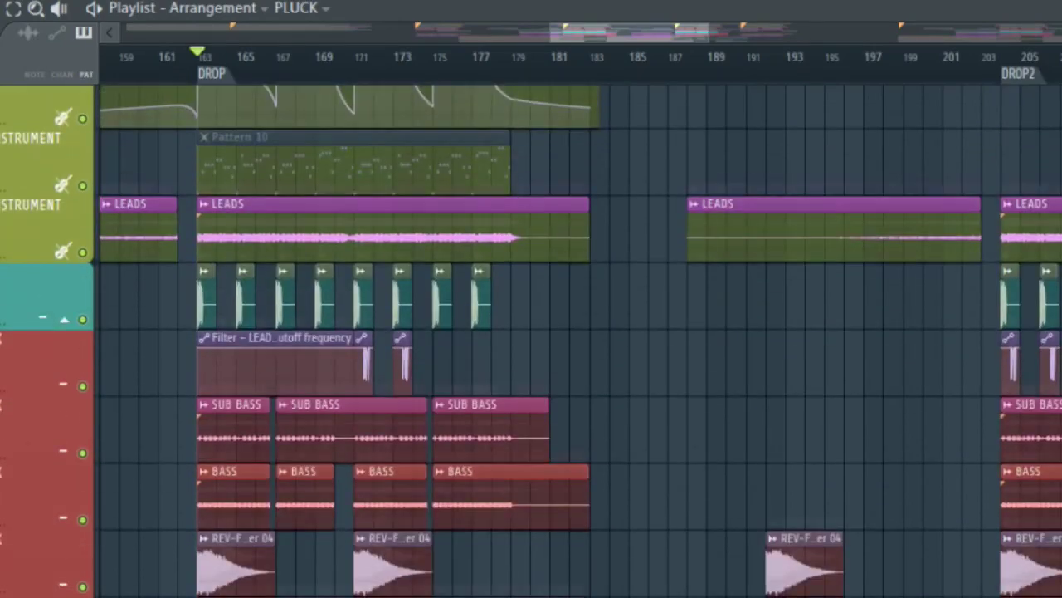
pyautogui.scroll(-8, 531, 340)
pyautogui.scroll(3, 531, 340)
pyautogui.scroll(1, 144, 216)
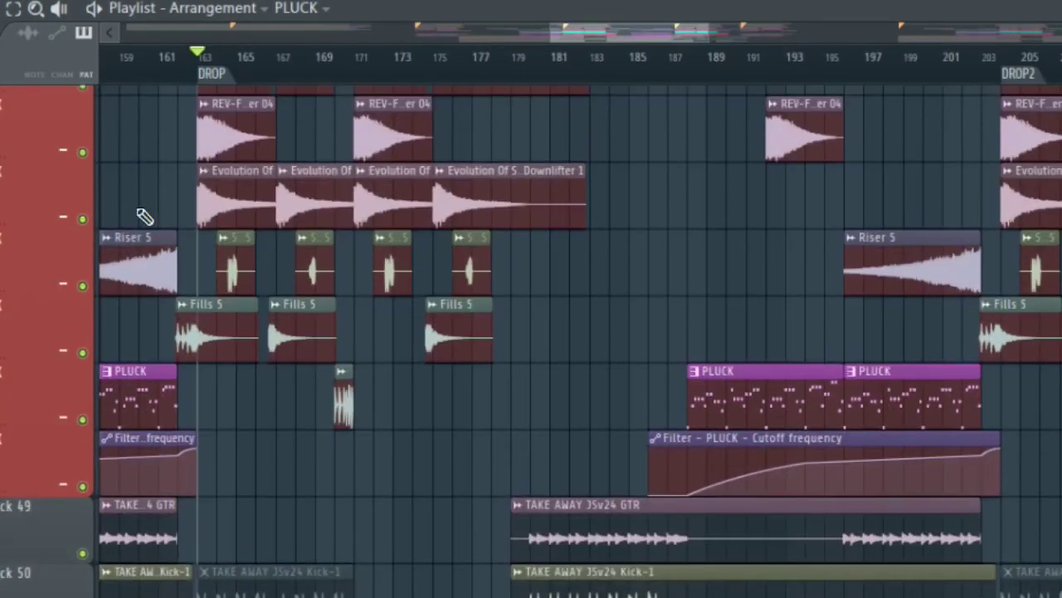
pyautogui.moveTo(199, 68); pyautogui.dragTo(179, 60)
pyautogui.rightClick(83, 354)
pyautogui.press('space')
pyautogui.click(83, 286)
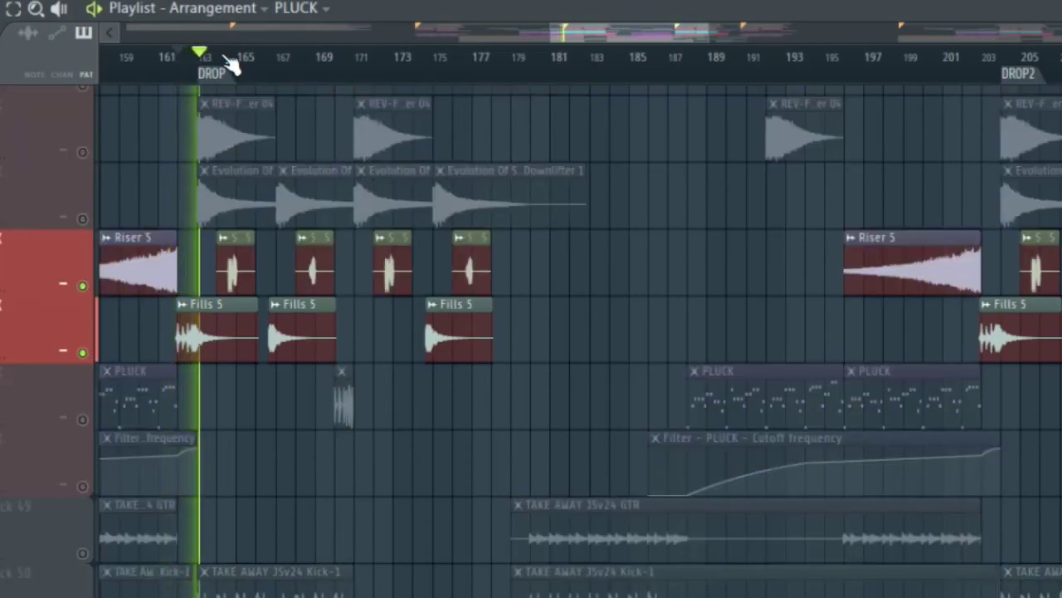
# Step: Add the two FX downlifter tracks, replay from the DROP, restore all tracks, and return to the SUB BASS and BASS clips
pyautogui.click(83, 218)
pyautogui.click(83, 152)
pyautogui.click(201, 58)
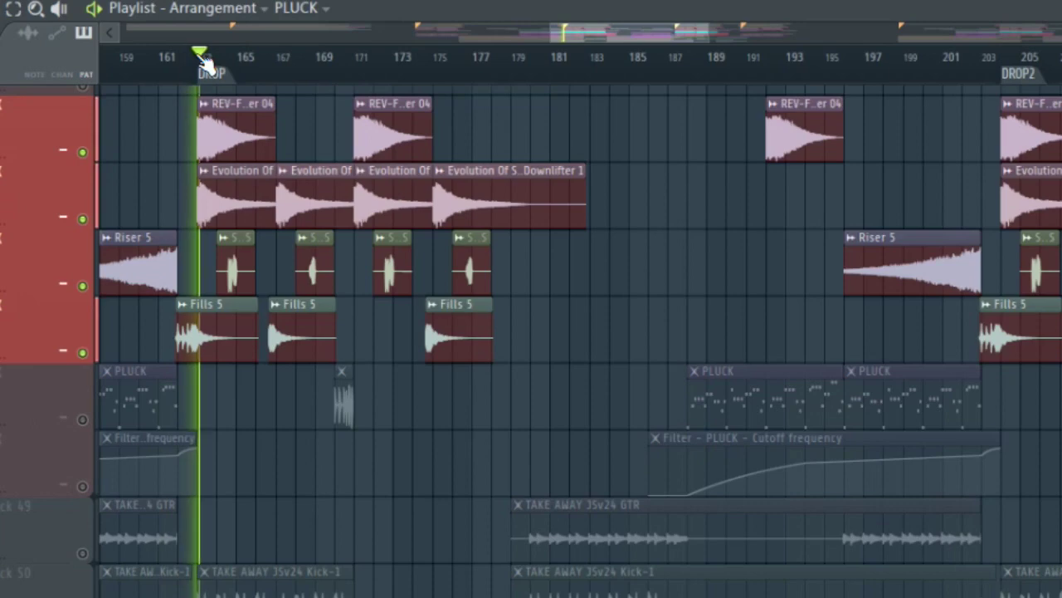
pyautogui.rightClick(83, 152)
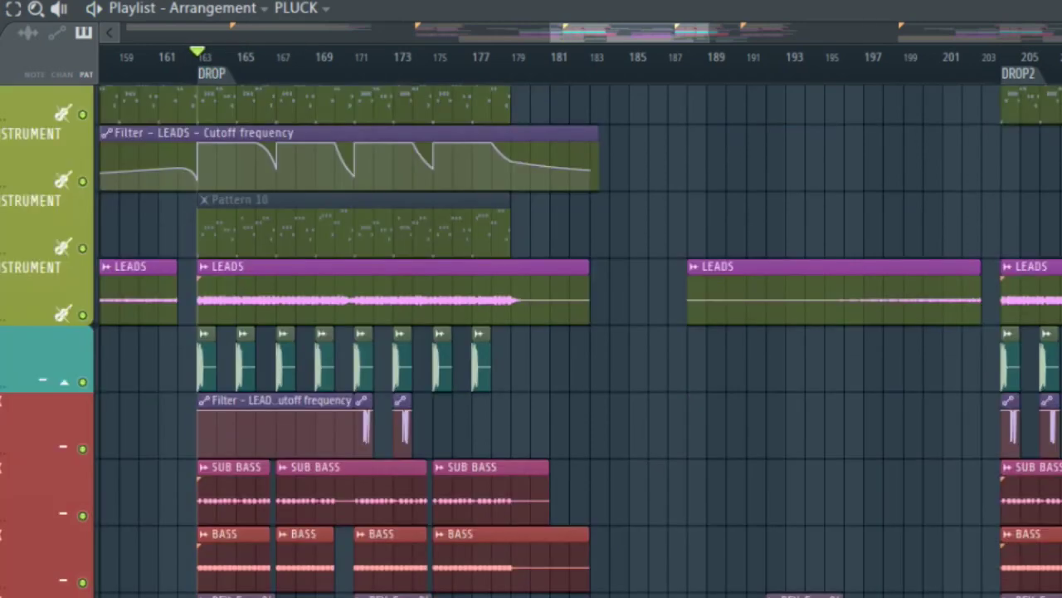
pyautogui.scroll(-3, 961, 193)
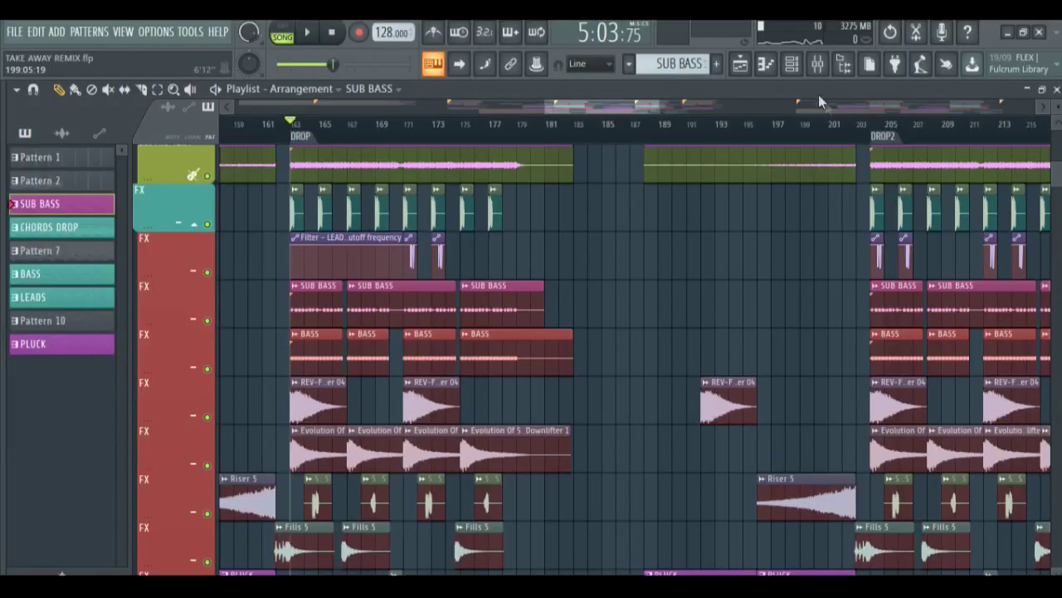
# Step: Show the SUB BASS pattern's Sylenth1 [64bit] notes across all eight bars in the Piano roll
pyautogui.click(794, 63)
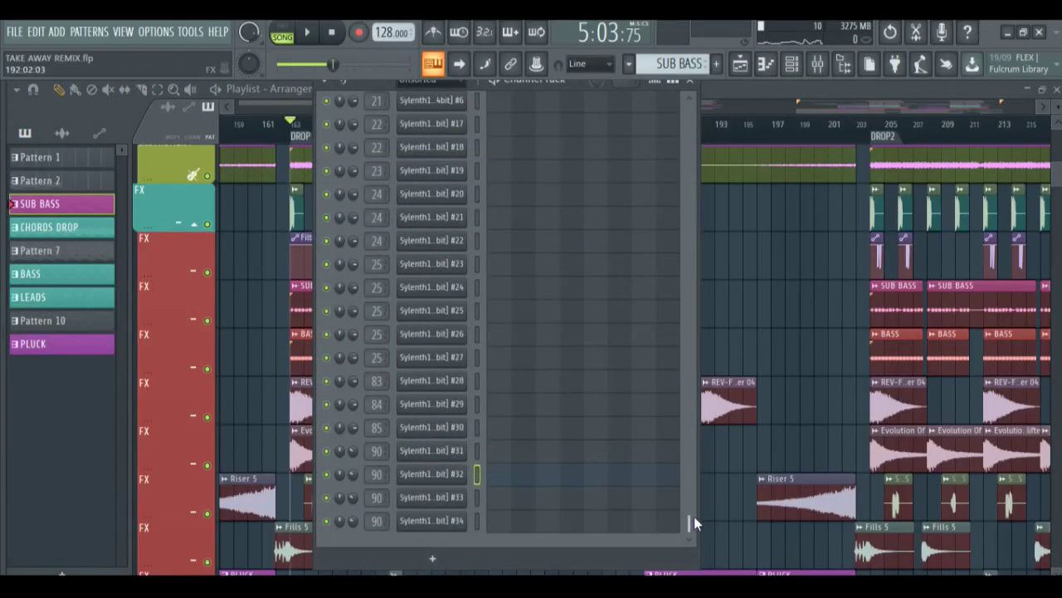
pyautogui.moveTo(694, 516); pyautogui.dragTo(654, 98)
pyautogui.click(560, 232)
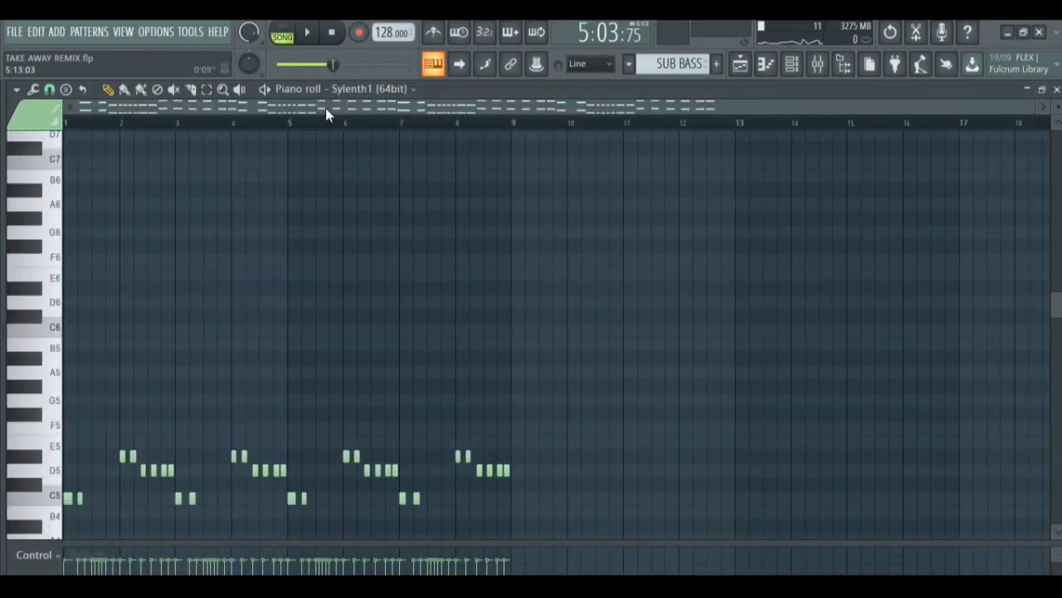
pyautogui.scroll(-6, 531, 332)
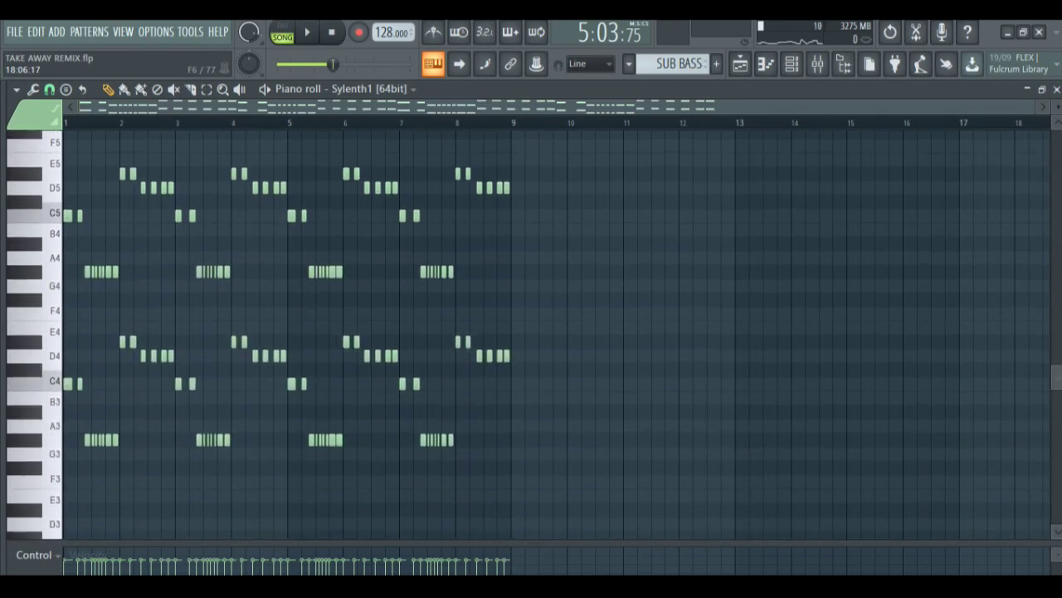
pyautogui.moveTo(1032, 108); pyautogui.dragTo(769, 110)
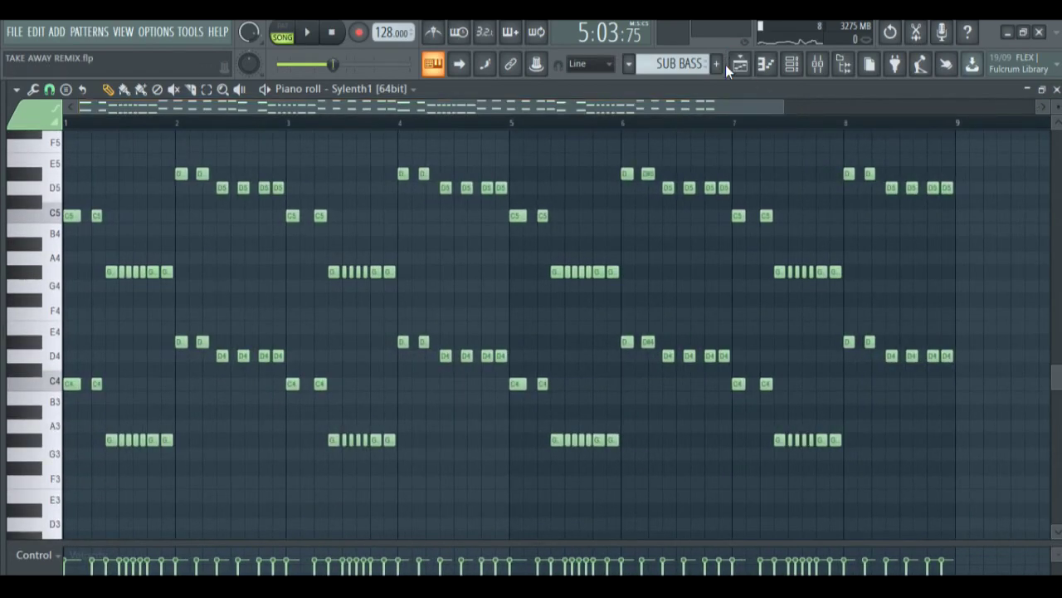
# Step: Select the CHORDS DROP pattern and show its Sylenth1 #9 notes in the Piano roll
pyautogui.click(739, 65)
pyautogui.click(94, 232)
pyautogui.press('F6')
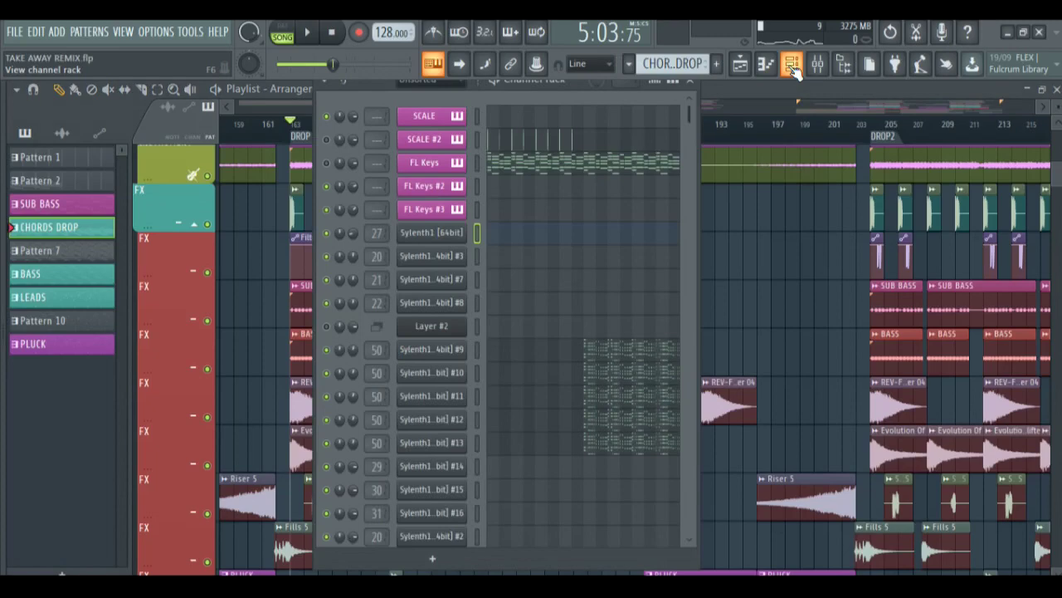
pyautogui.click(596, 353)
pyautogui.moveTo(238, 106); pyautogui.dragTo(613, 93)
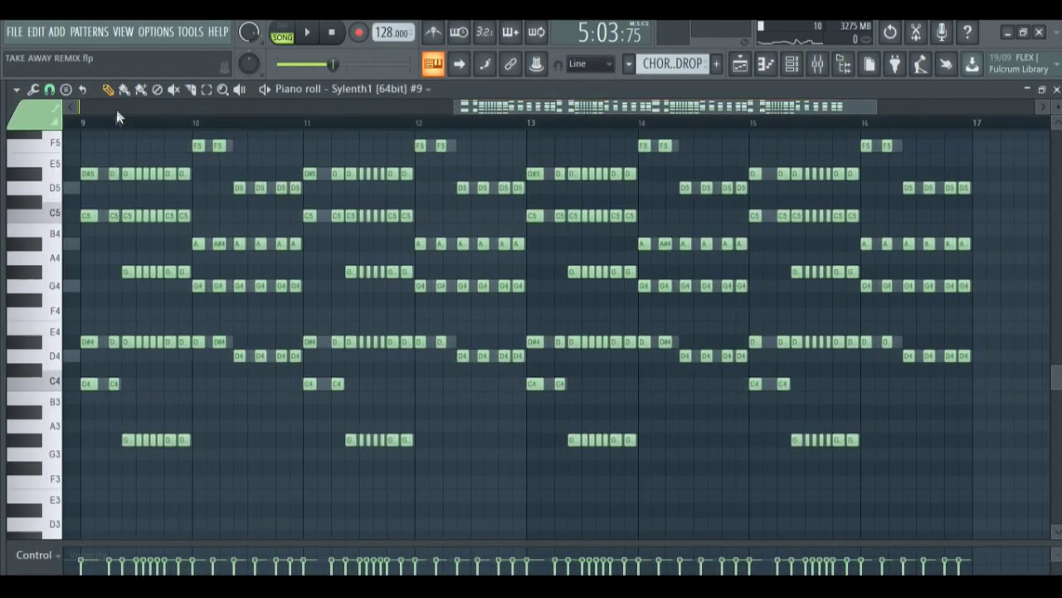
# Step: Play the CHORDS DROP pattern from the Piano roll while viewing its higher notes, and stop playback
pyautogui.click(270, 91)
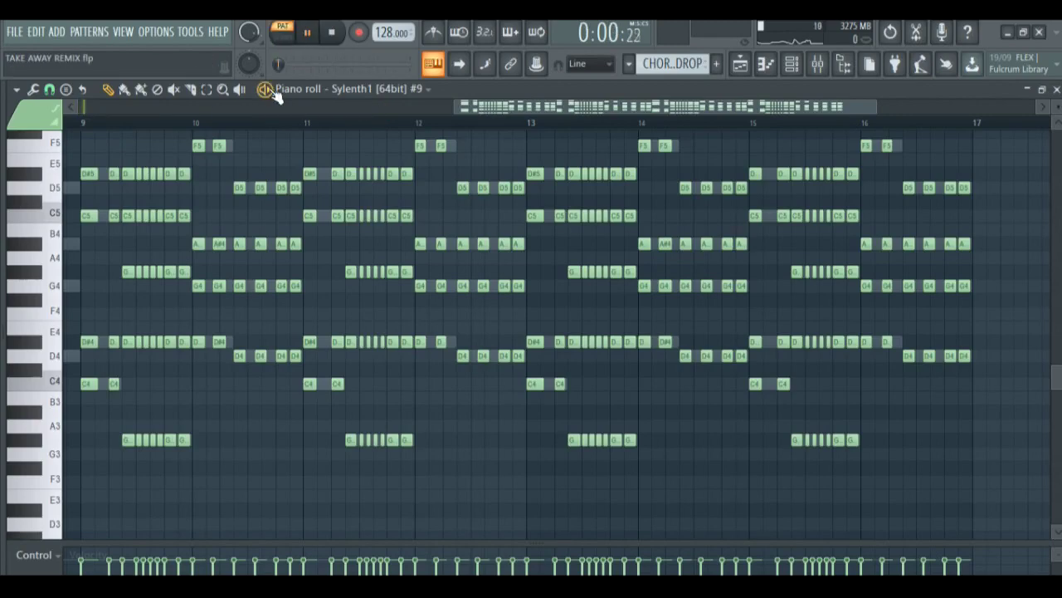
pyautogui.press('space')
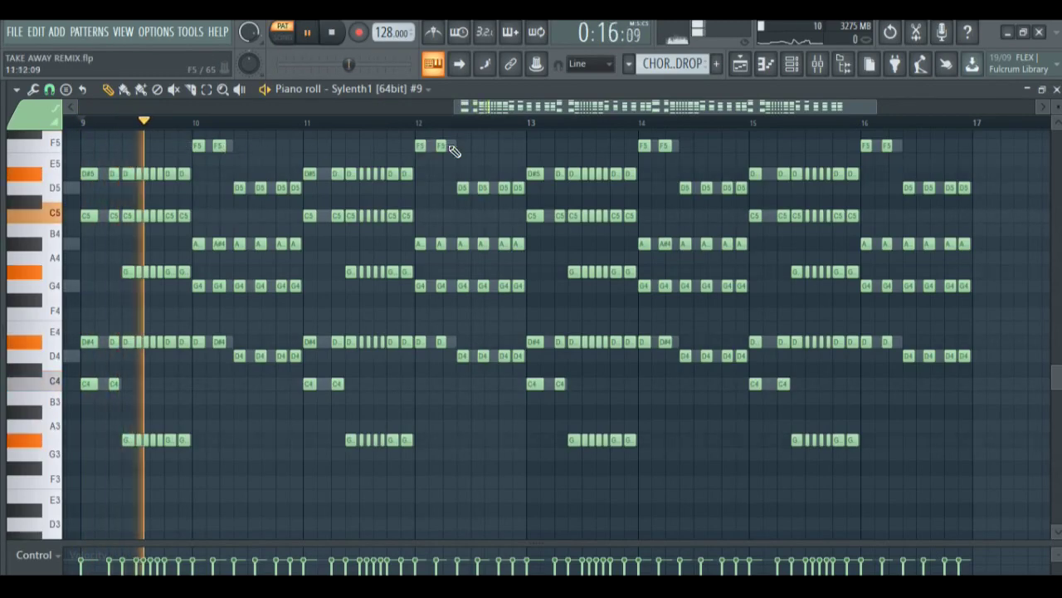
pyautogui.scroll(2, 1052, 370)
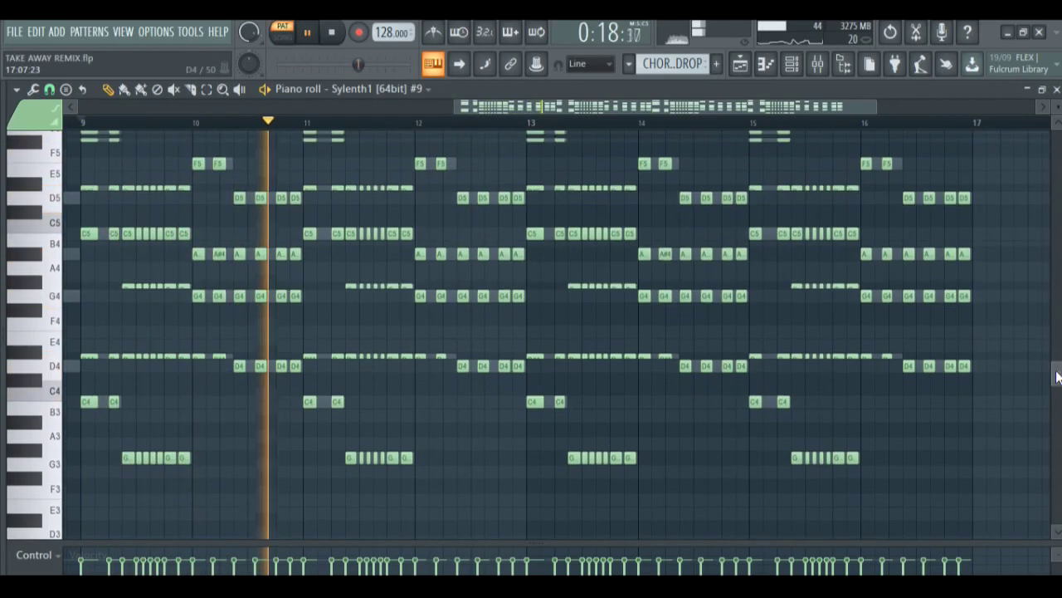
pyautogui.press('space')
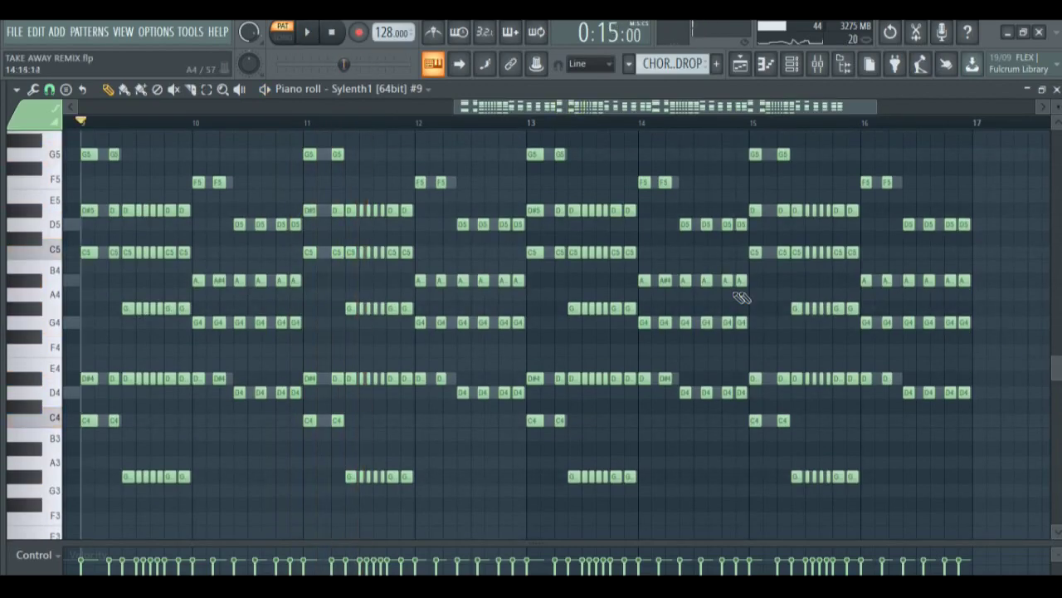
# Step: Inspect the effects on SYNTHS mixer track 50, opening and closing its CamelCrusher plugin
pyautogui.click(792, 64)
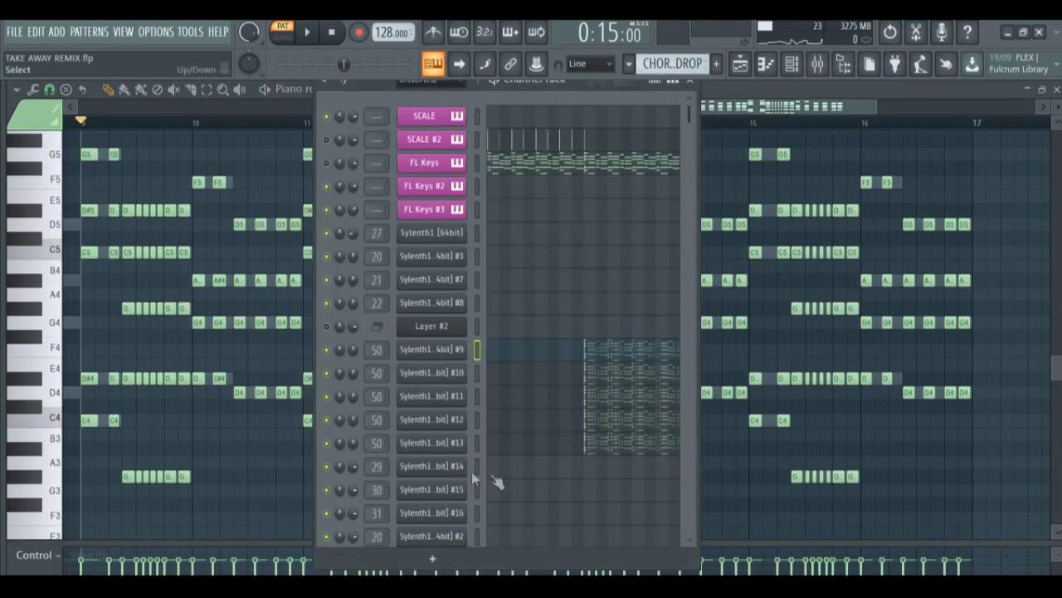
pyautogui.click(817, 64)
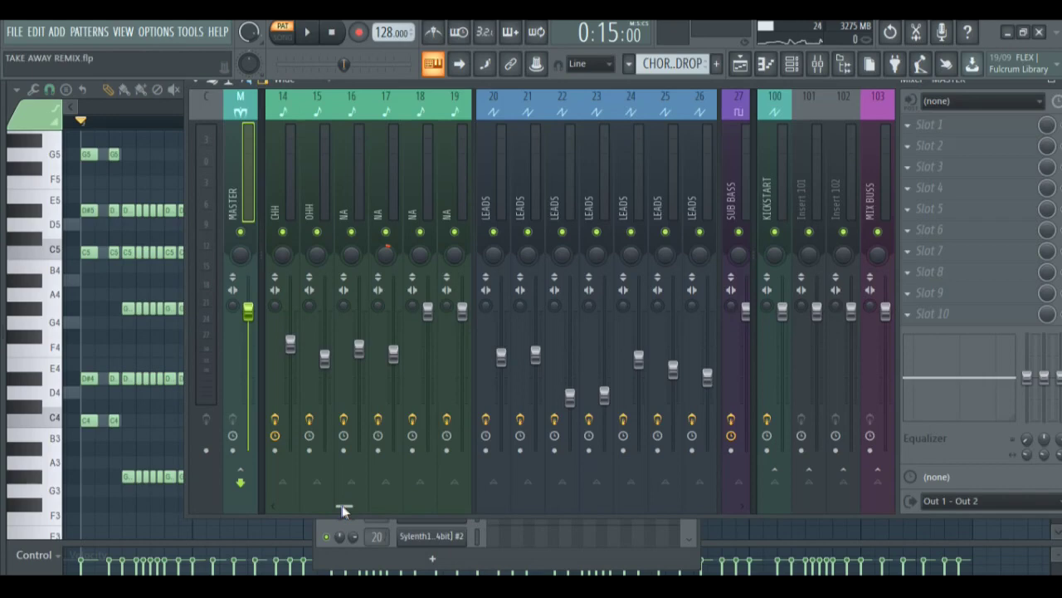
pyautogui.moveTo(340, 507); pyautogui.dragTo(463, 506)
pyautogui.click(488, 199)
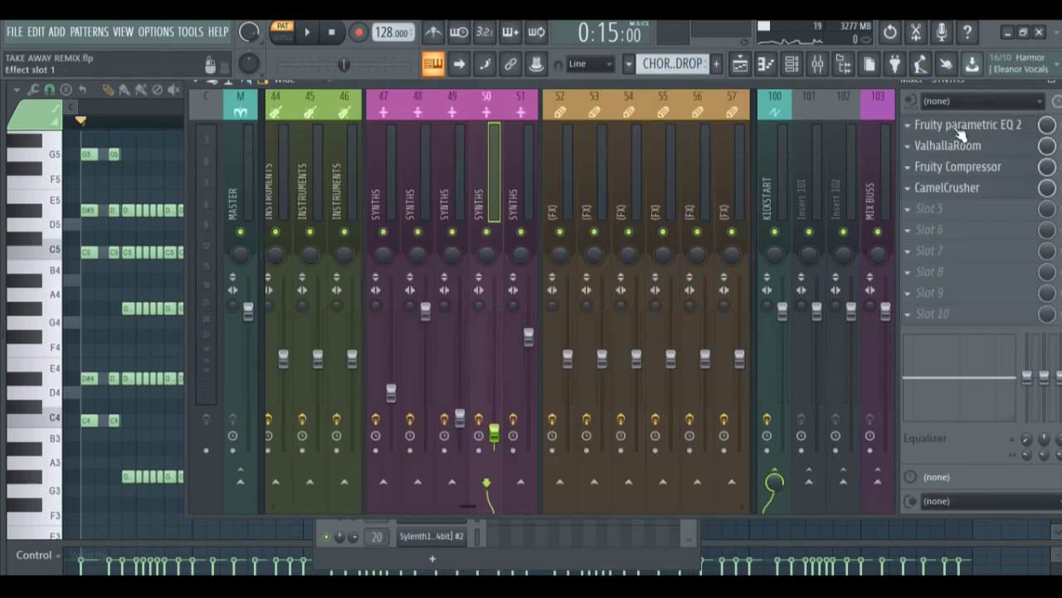
pyautogui.click(933, 189)
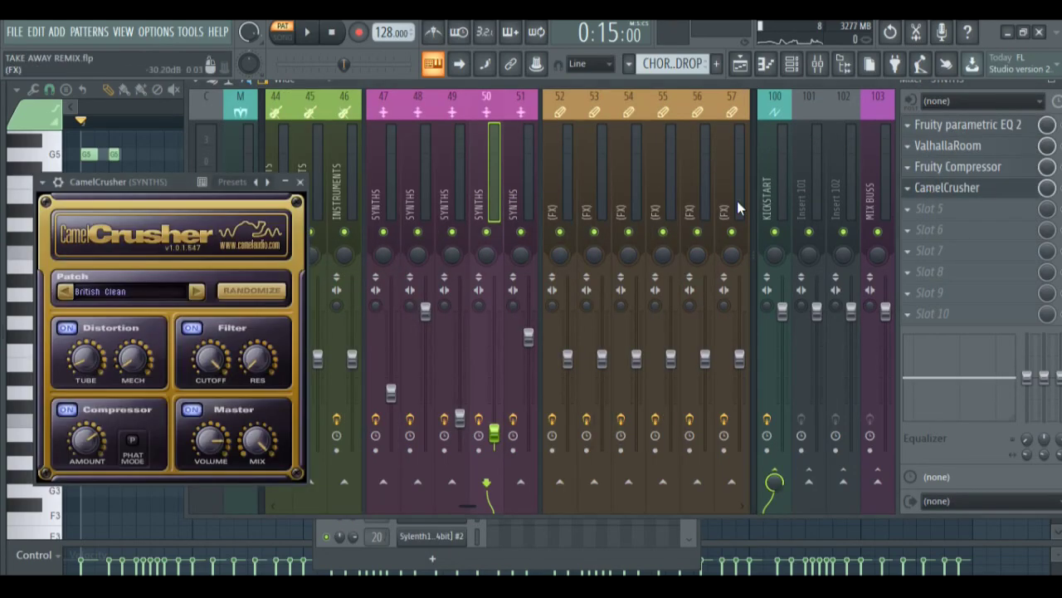
pyautogui.click(303, 182)
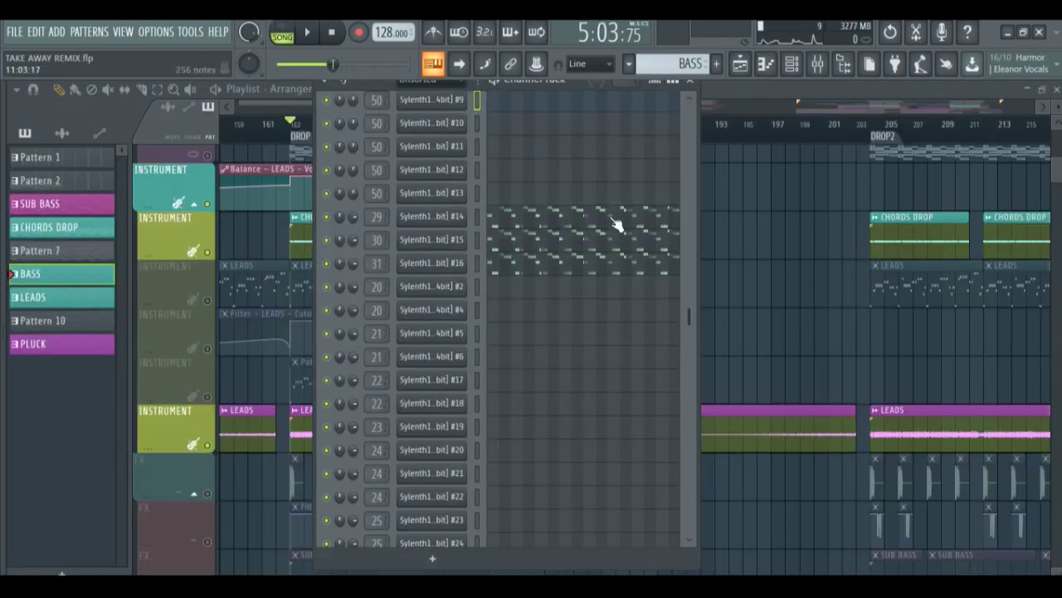
# Step: Show the BASS pattern's Sylenth1 #14 notes in the Piano roll and play the pattern
pyautogui.click(617, 224)
pyautogui.moveTo(532, 109); pyautogui.dragTo(3, 141)
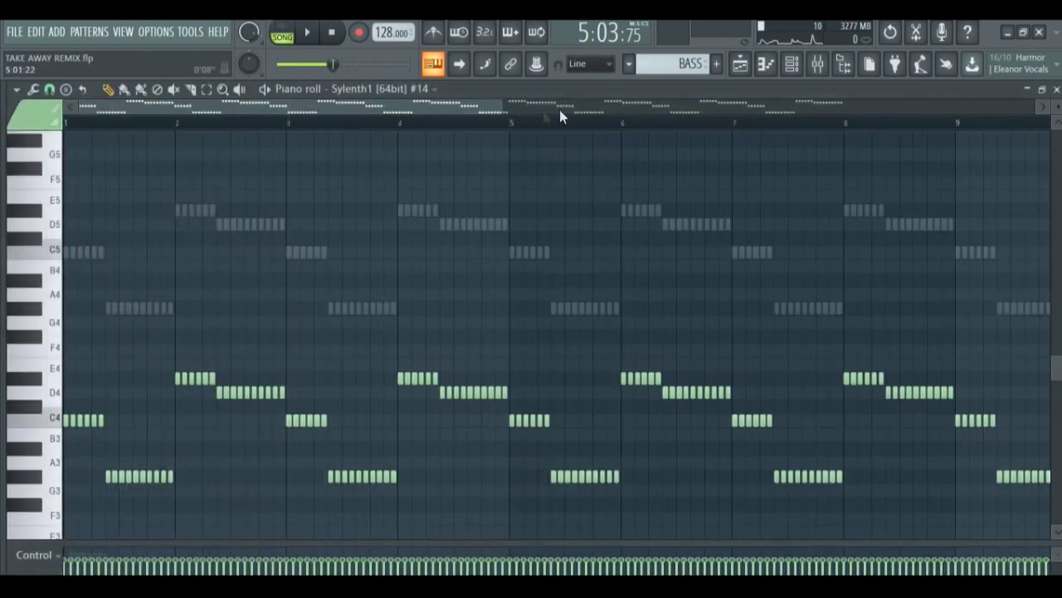
pyautogui.moveTo(511, 106); pyautogui.dragTo(781, 106)
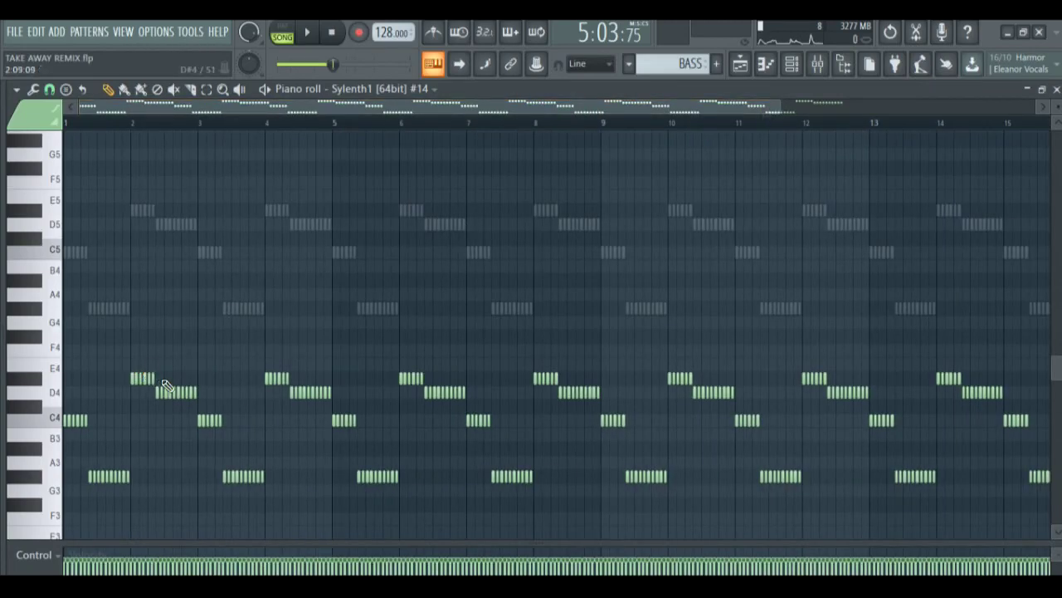
pyautogui.scroll(-2, 1047, 366)
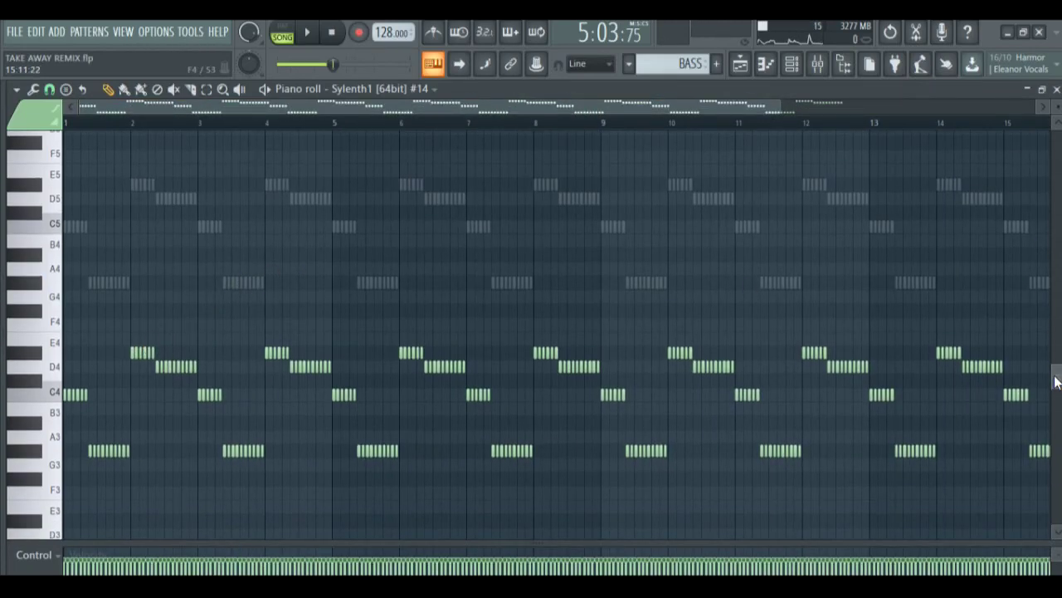
pyautogui.click(265, 90)
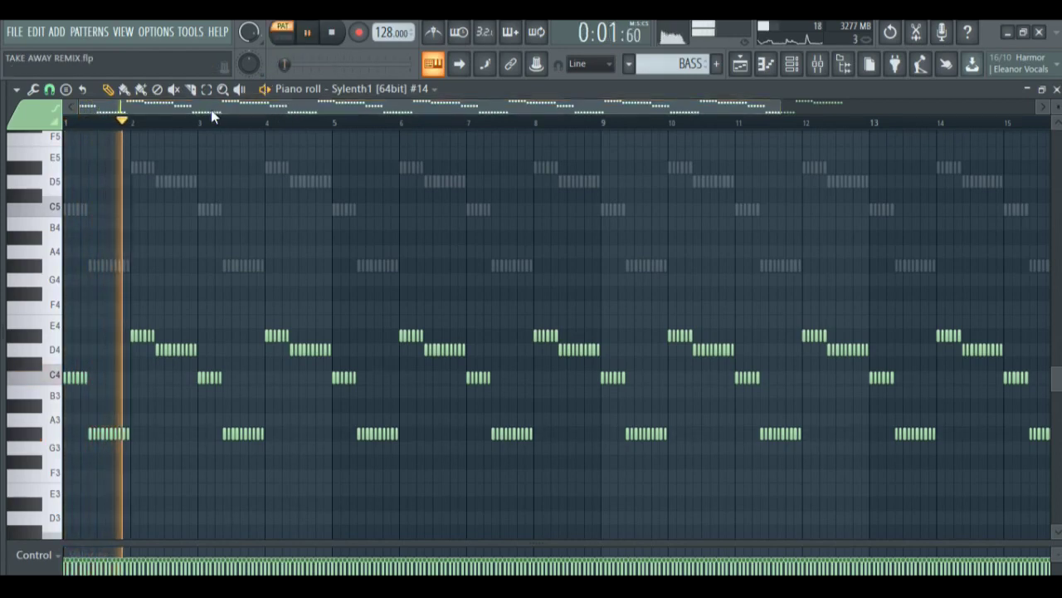
pyautogui.press('space')
# Step: Play the BASS pattern while watching its mixer tracks, and inspect the effects on BASS track 29
pyautogui.click(817, 64)
pyautogui.moveTo(481, 501); pyautogui.dragTo(372, 502)
pyautogui.press('space')
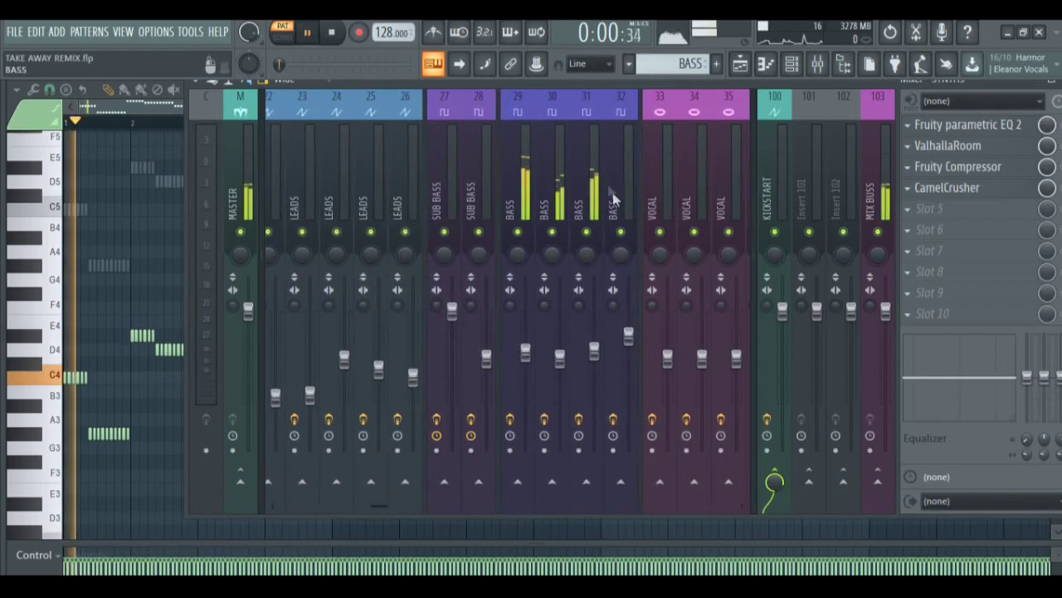
pyautogui.press('space')
pyautogui.click(554, 176)
pyautogui.click(766, 64)
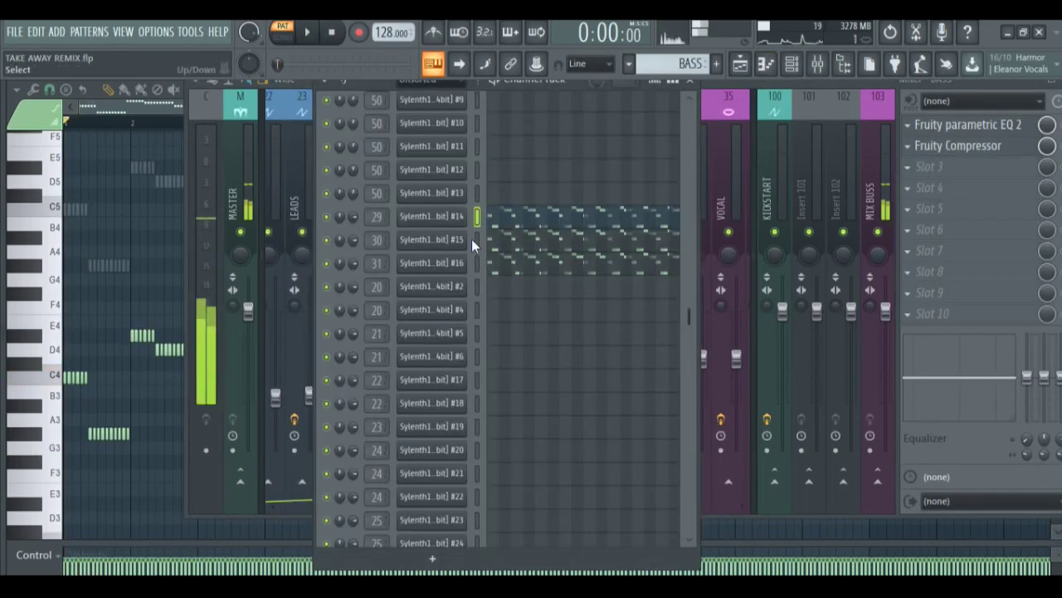
pyautogui.click(730, 89)
pyautogui.press('space')
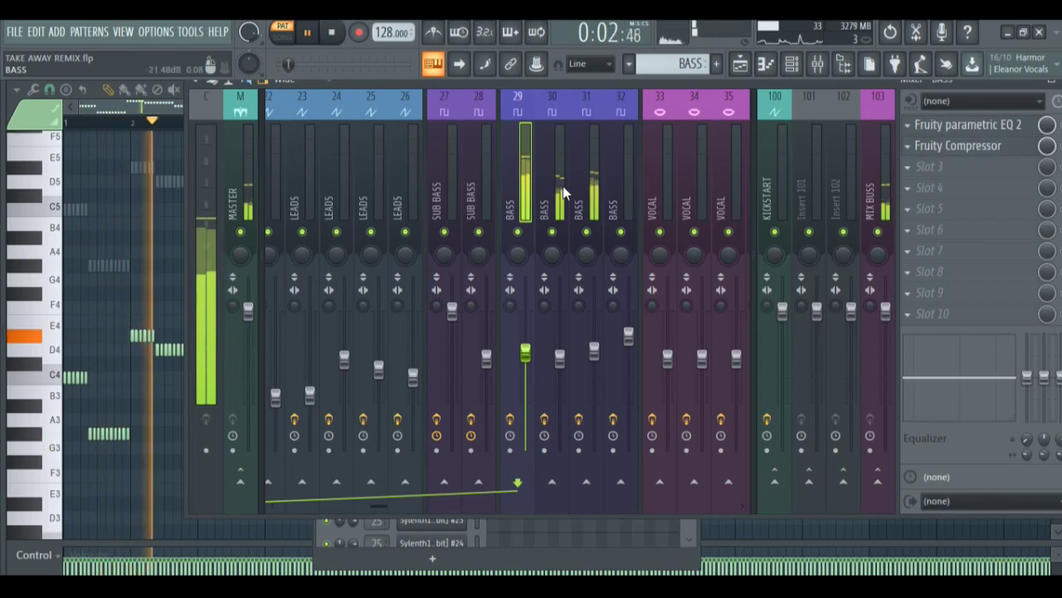
pyautogui.press('space')
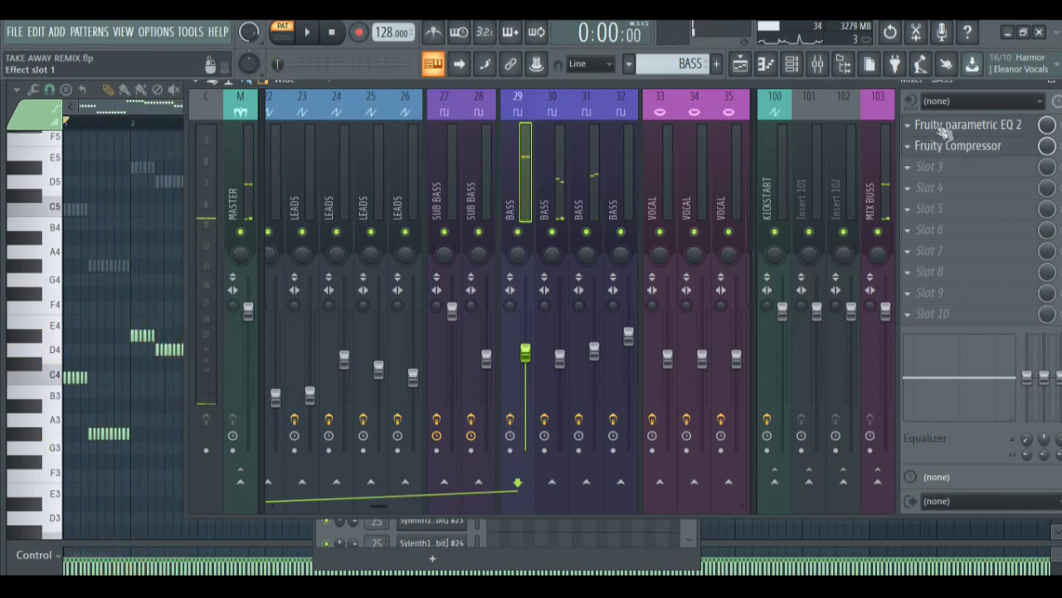
# Step: Inspect the effects on the BASS bus, mixer track 4, viewing Fruity parametric EQ 2 and Kickstart
pyautogui.moveTo(380, 506); pyautogui.dragTo(274, 504)
pyautogui.click(322, 191)
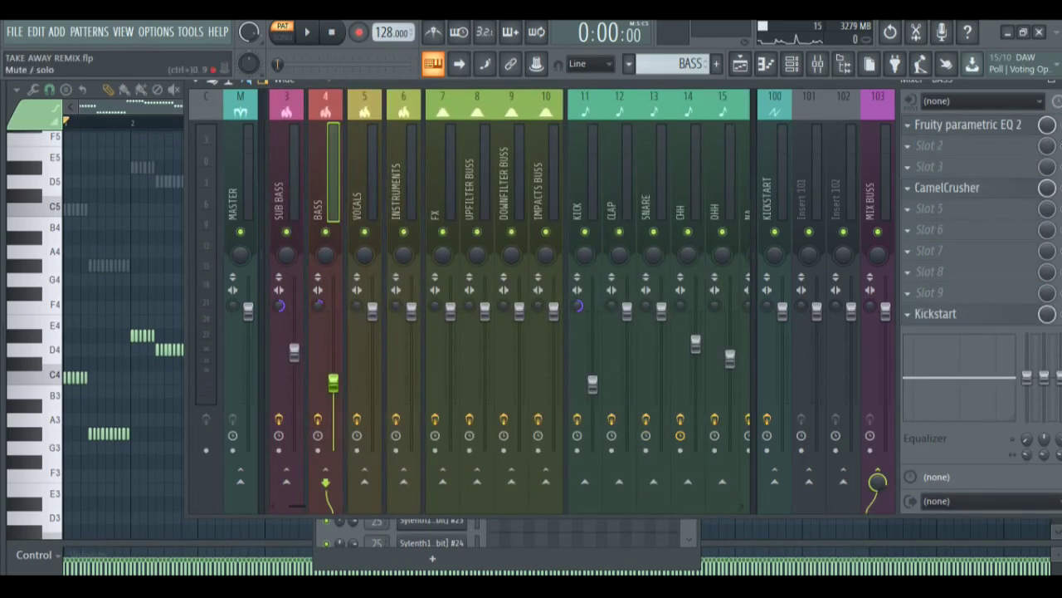
pyautogui.click(996, 129)
pyautogui.click(996, 128)
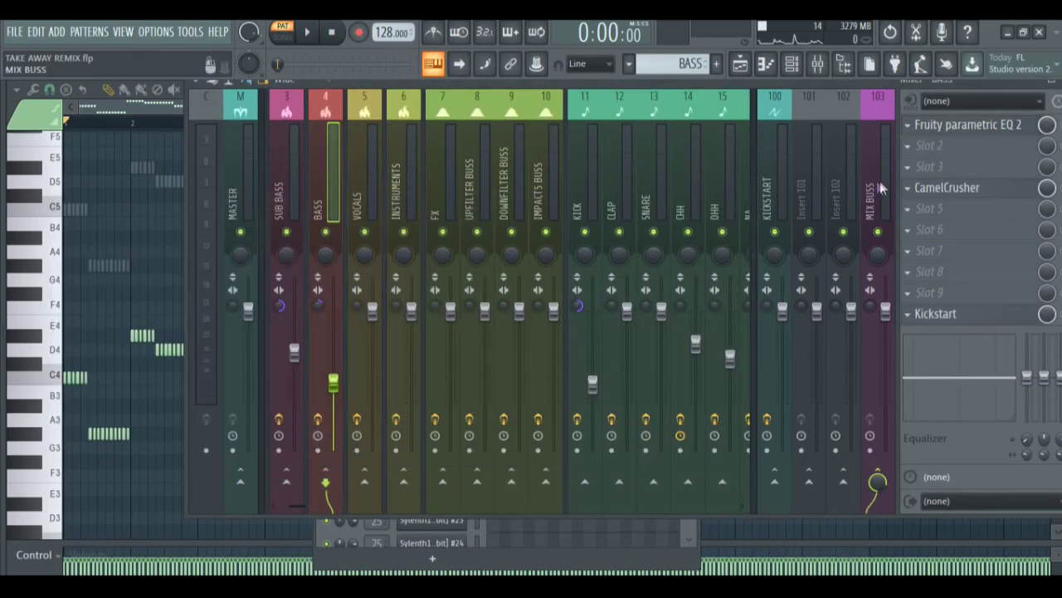
pyautogui.click(938, 314)
pyautogui.click(497, 182)
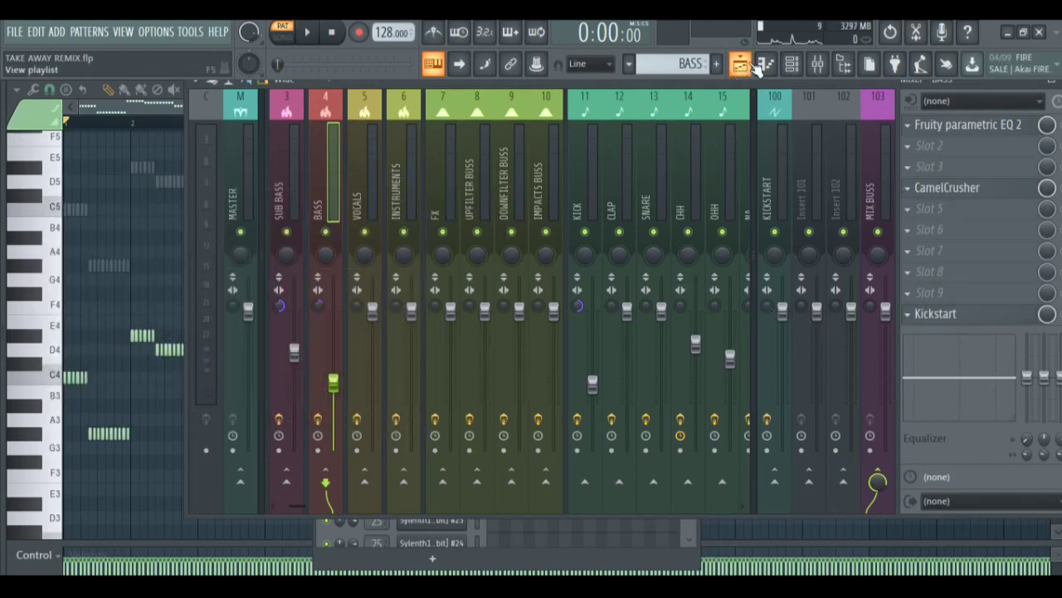
# Step: Return to the playlist, unmute the track with the BASS clips, and play it with the chords from the DROP
pyautogui.click(740, 64)
pyautogui.press('space')
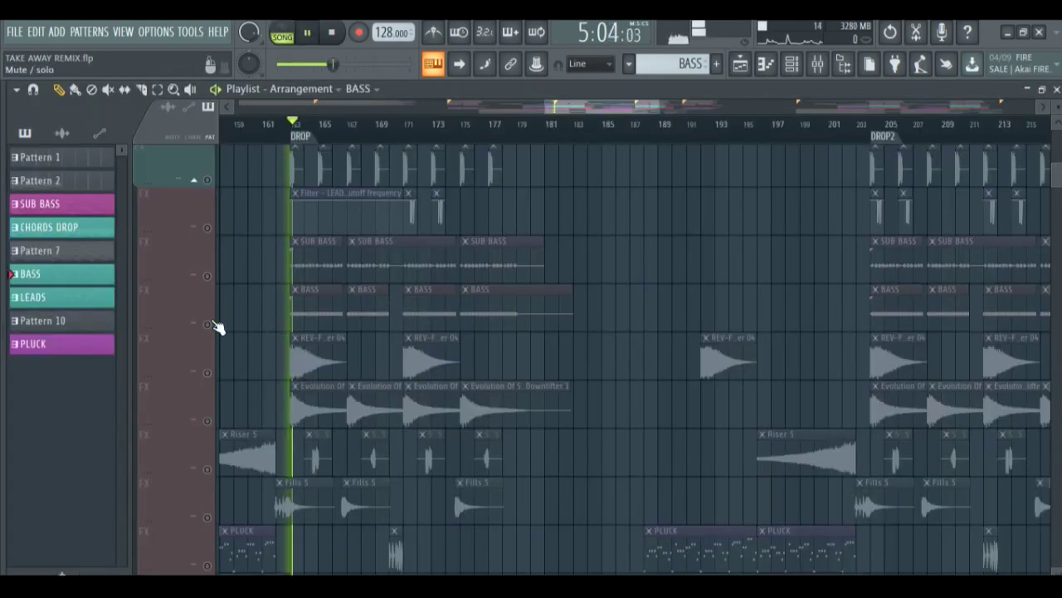
pyautogui.press('space')
pyautogui.click(211, 324)
pyautogui.press('space')
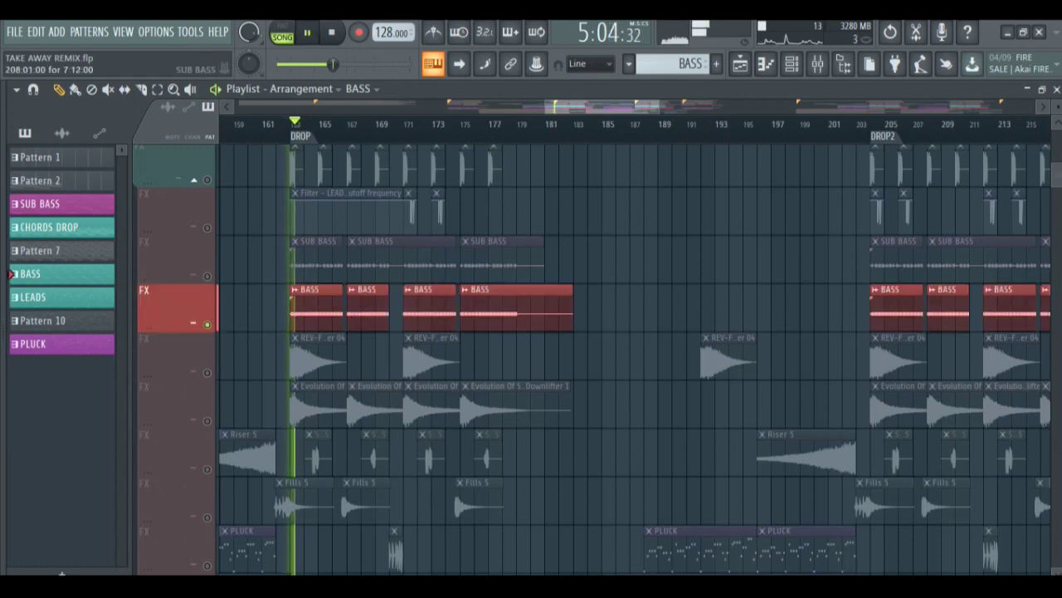
pyautogui.scroll(5, 1052, 170)
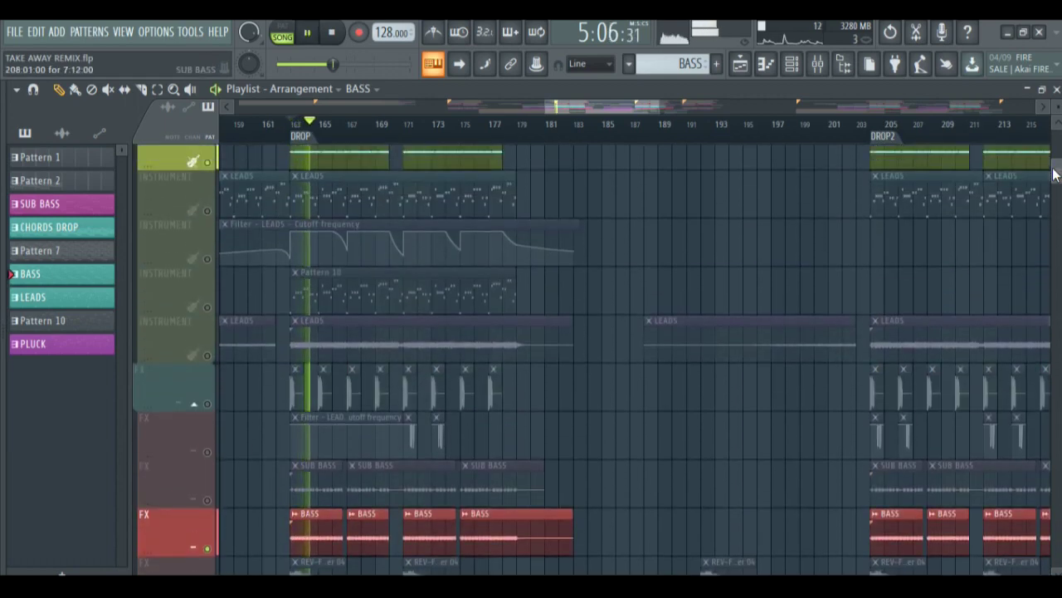
# Step: Unmute the track with the SUB BASS clips as well, and play it together with BASS and the chords
pyautogui.press('space')
pyautogui.click(208, 501)
pyautogui.press('space')
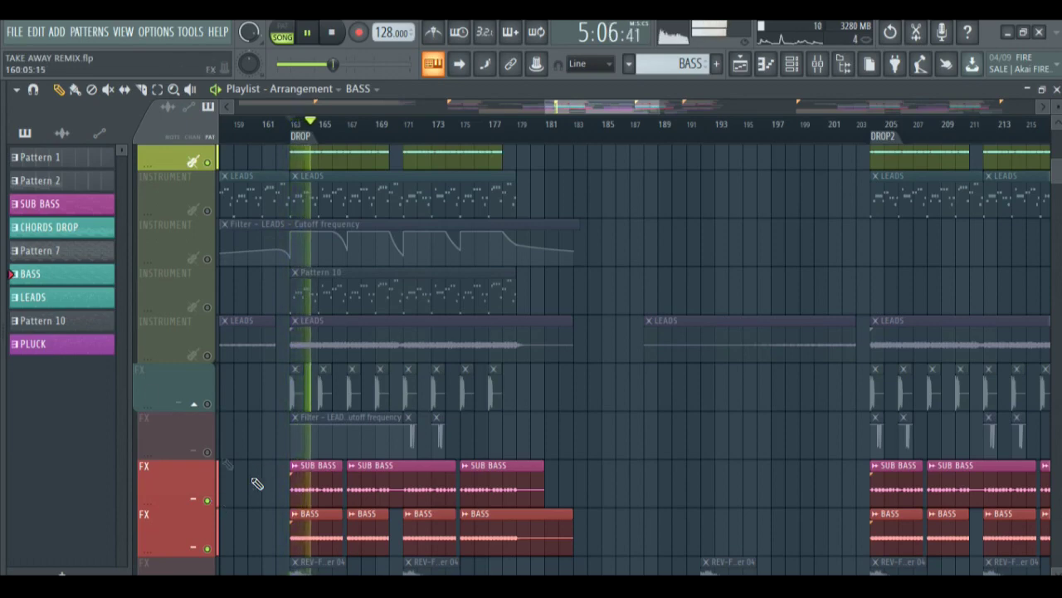
pyautogui.press('space')
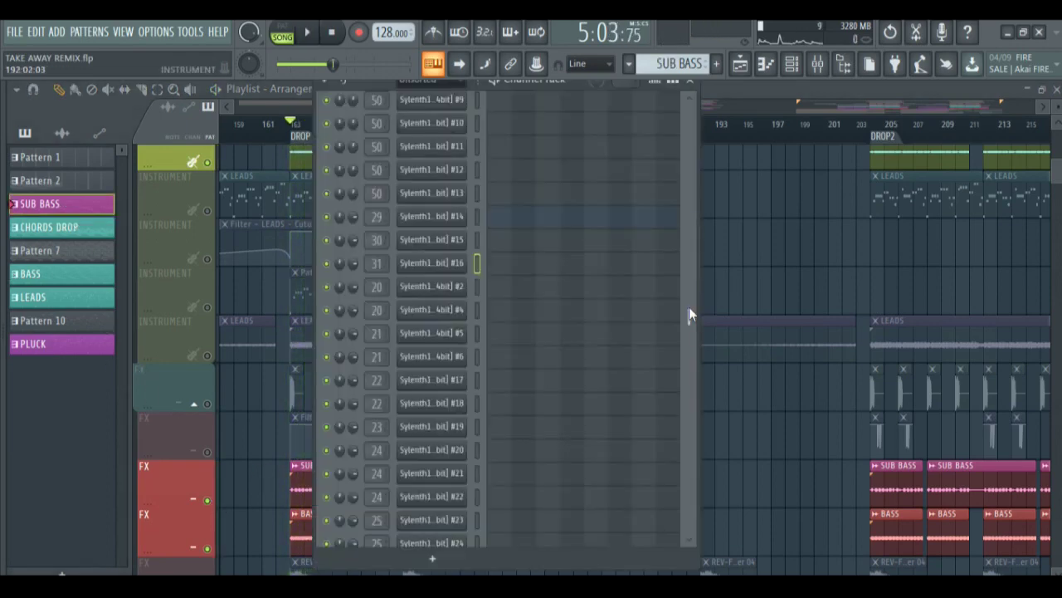
# Step: Reopen the SUB BASS pattern's Sylenth1 notes, play the pattern, and return to the playlist at the DROP marker
pyautogui.moveTo(689, 314); pyautogui.dragTo(696, 119)
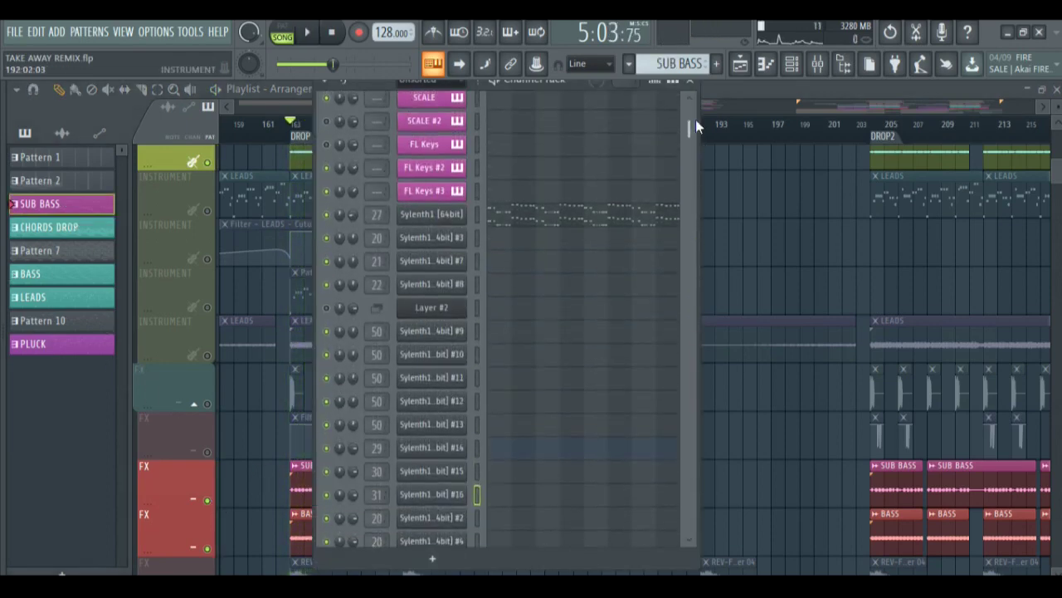
pyautogui.click(556, 227)
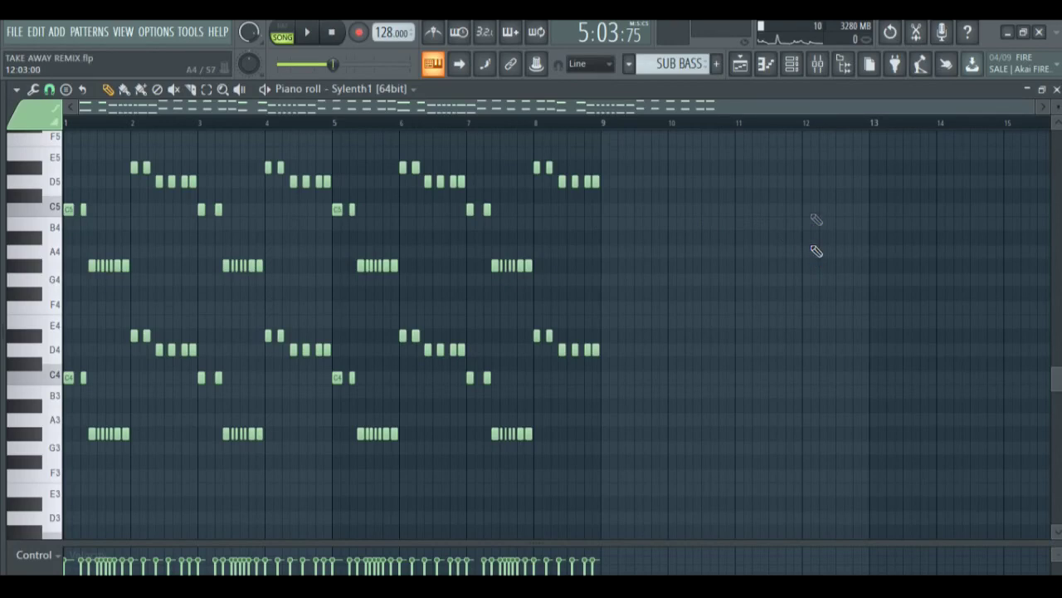
pyautogui.press('F6')
pyautogui.press('space')
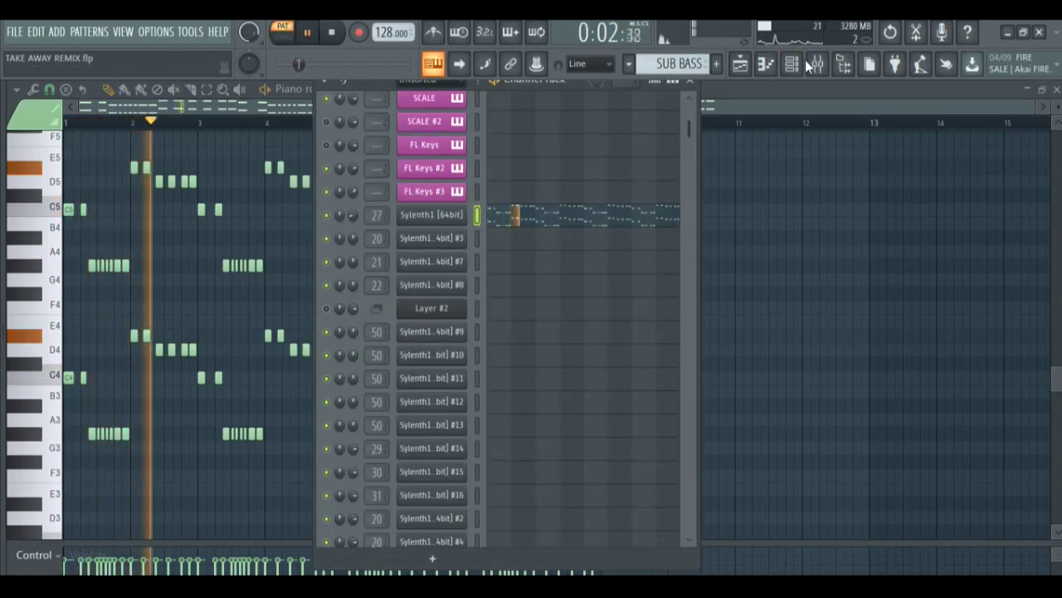
pyautogui.click(742, 66)
pyautogui.click(292, 131)
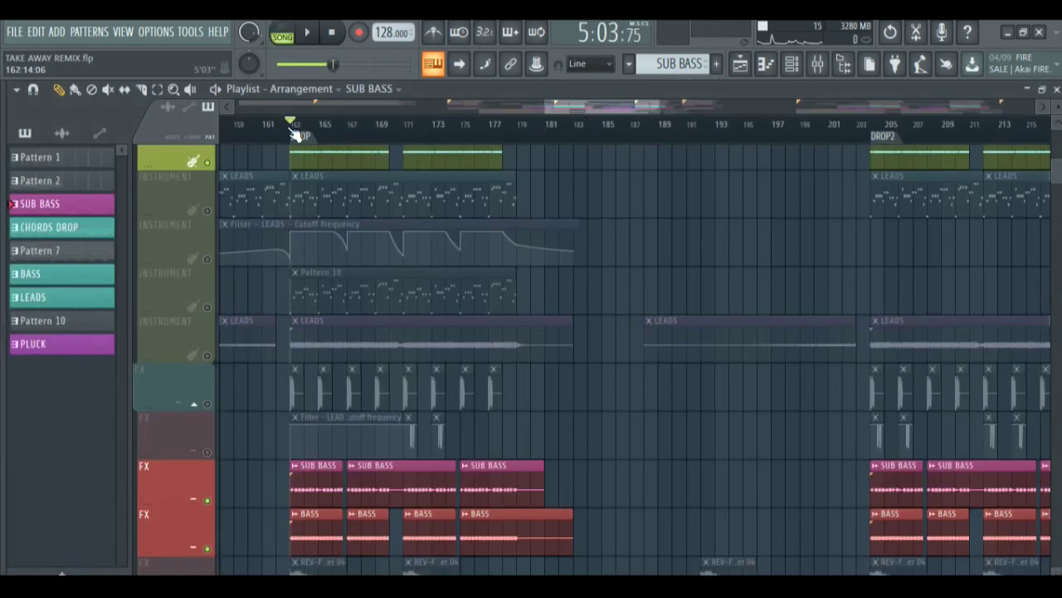
# Step: Play the DROP with chords, SUB BASS and BASS, and unmute the LEADS audio and Filter - LEADS cutoff automation tracks
pyautogui.press('space')
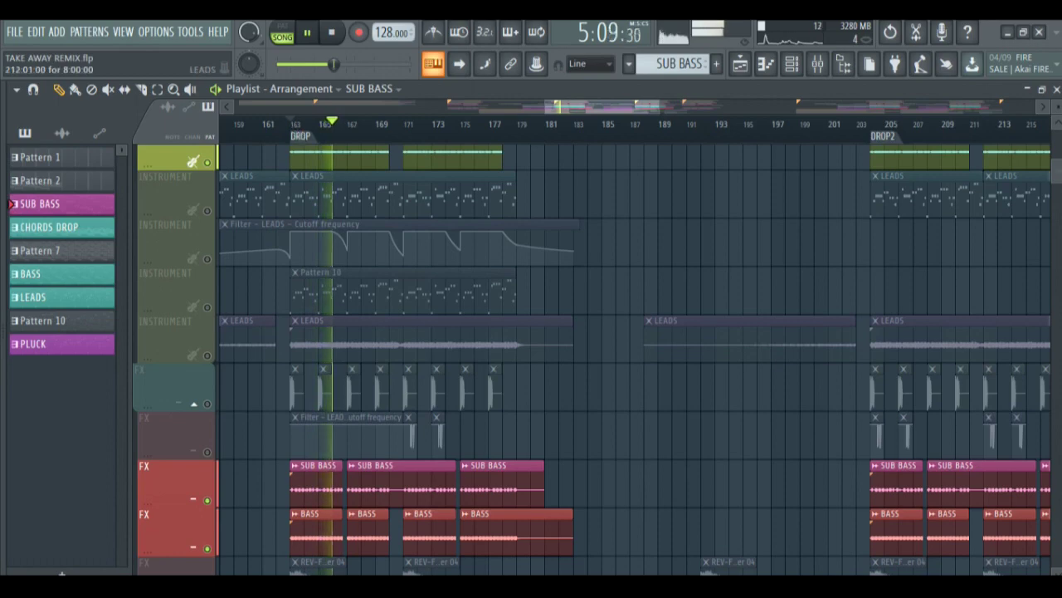
pyautogui.scroll(5, 1059, 171)
pyautogui.moveTo(1059, 170); pyautogui.dragTo(1059, 180)
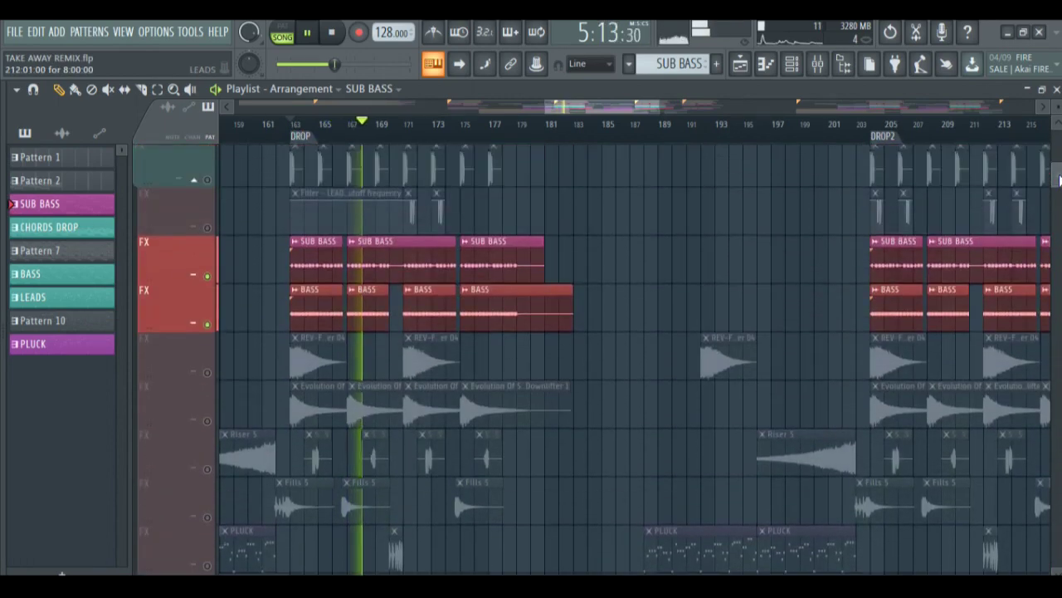
pyautogui.scroll(5, 1059, 180)
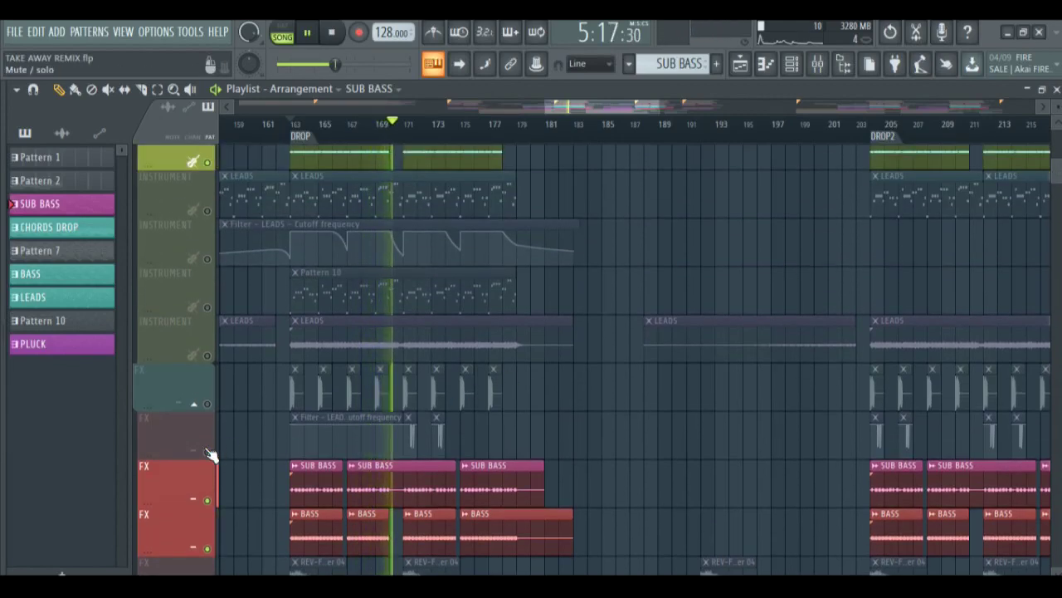
pyautogui.moveTo(212, 455); pyautogui.dragTo(207, 356)
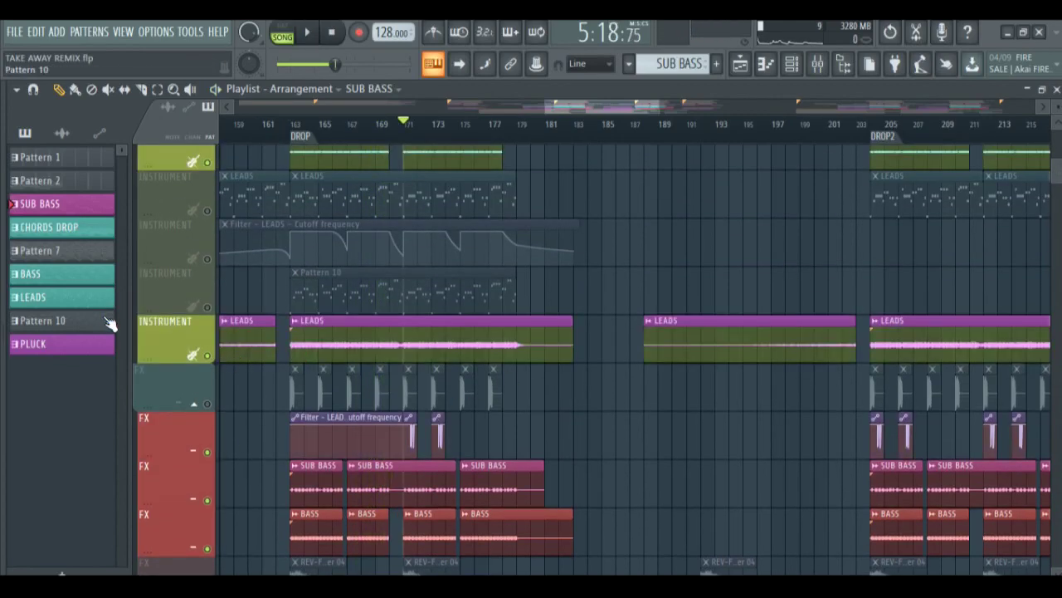
# Step: Open the LEADS pattern's channels and audition its Sylenth1 layers one by one, from #2 down to #27
pyautogui.click(99, 297)
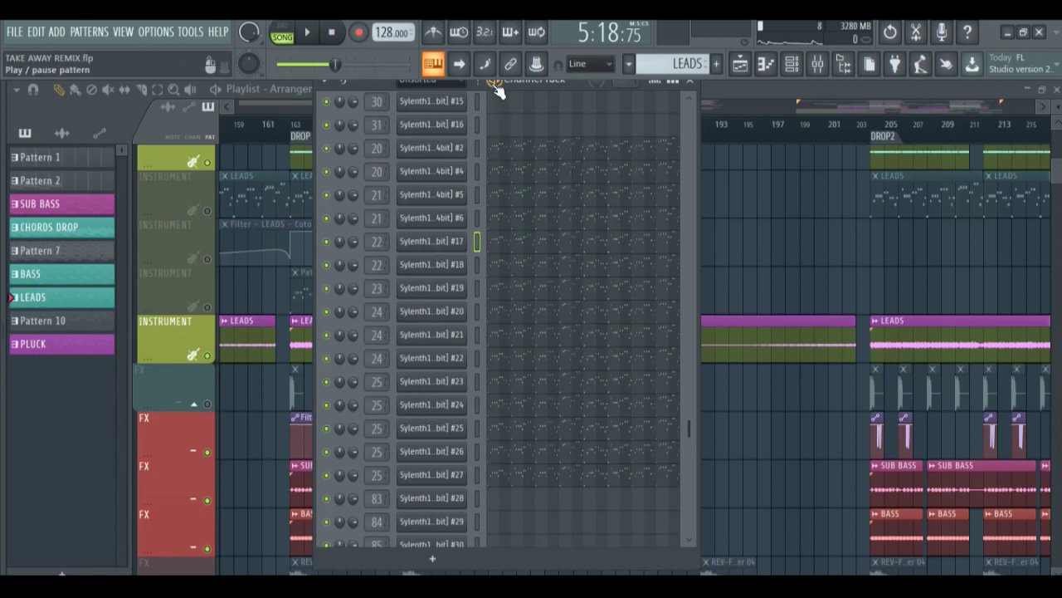
pyautogui.click(477, 151)
pyautogui.press('t')
pyautogui.click(477, 174)
pyautogui.press('t')
pyautogui.click(475, 199)
pyautogui.press('t')
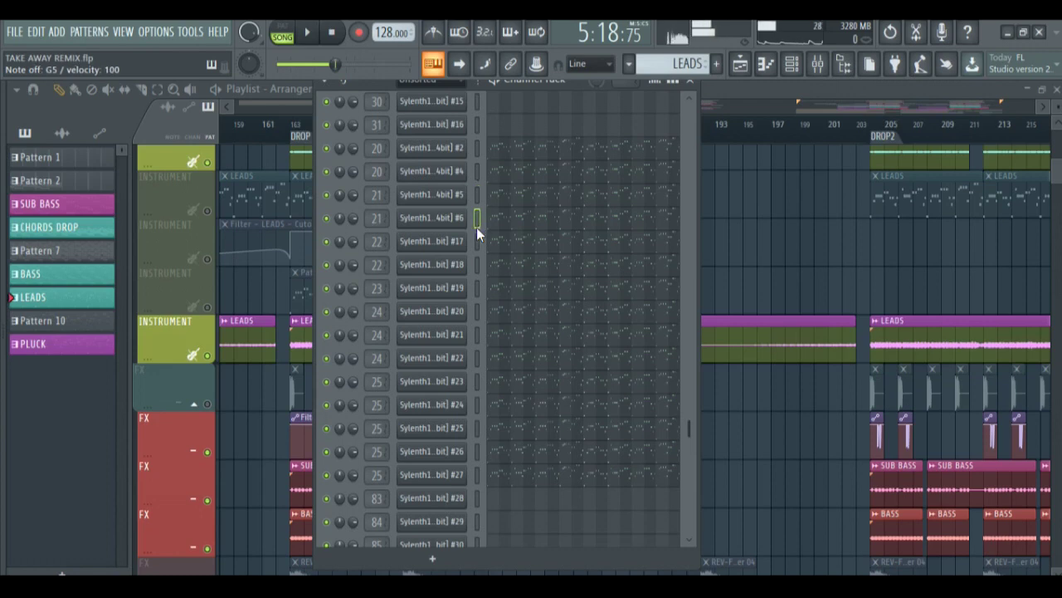
pyautogui.click(477, 287)
pyautogui.click(478, 333)
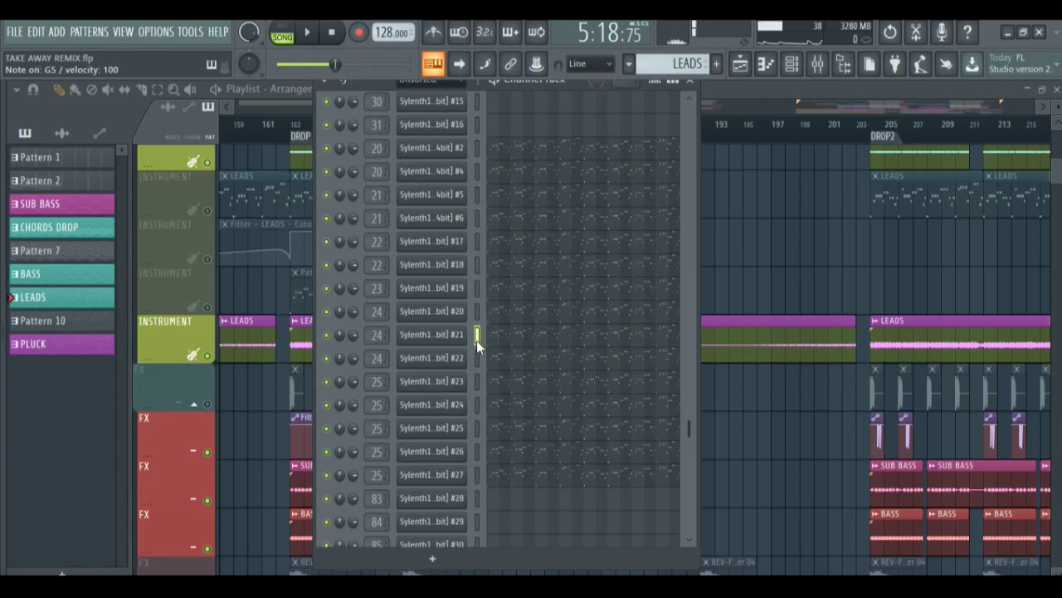
pyautogui.click(477, 428)
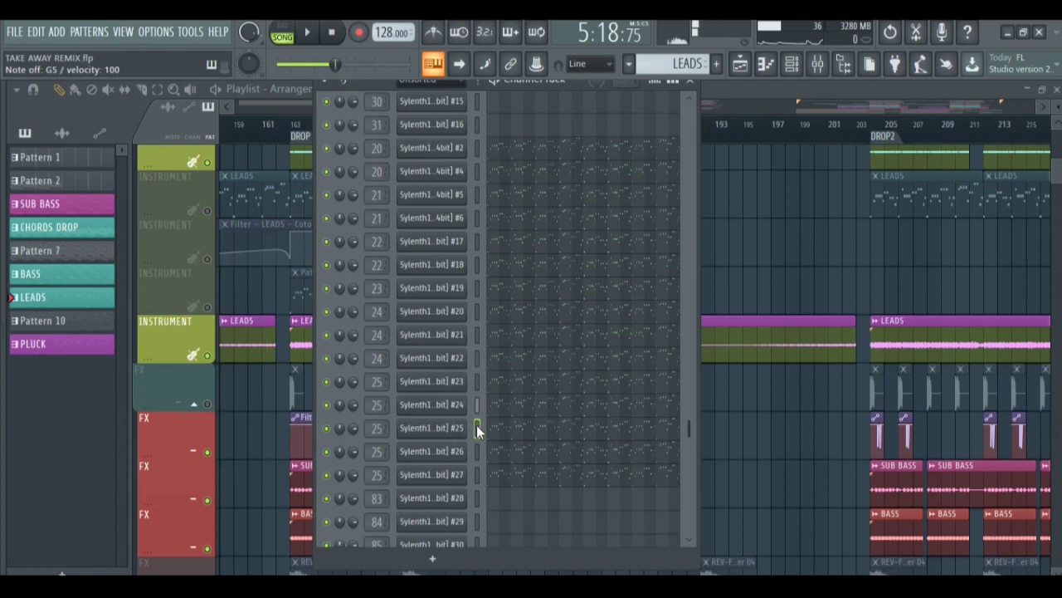
pyautogui.click(477, 474)
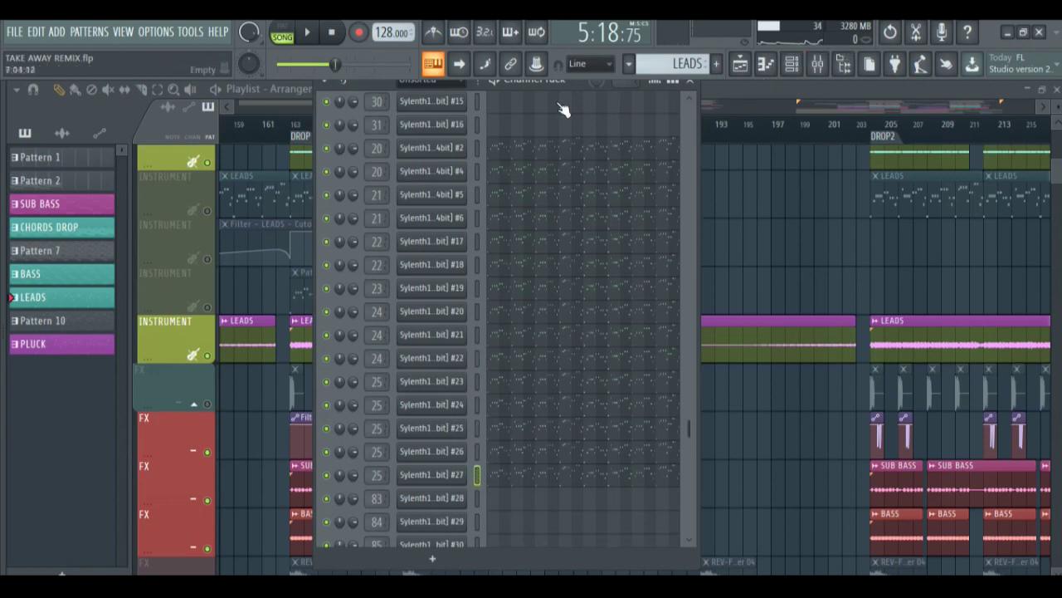
# Step: Play the LEADS pattern with all layers together, and look through the LEADS tracks in the mixer before returning to the channels
pyautogui.press('l')
pyautogui.press('space')
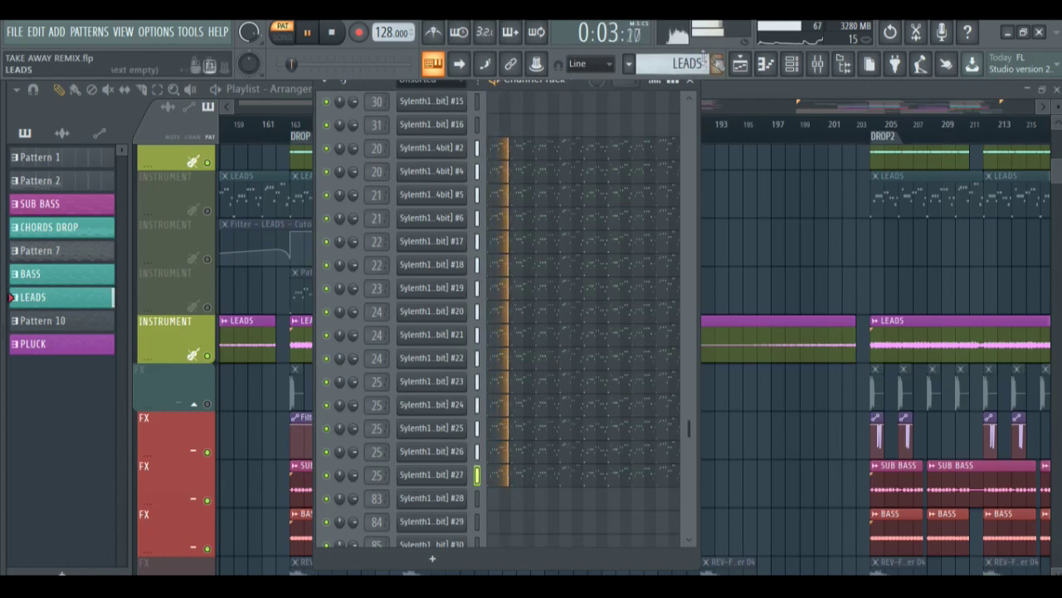
pyautogui.click(822, 64)
pyautogui.press('space')
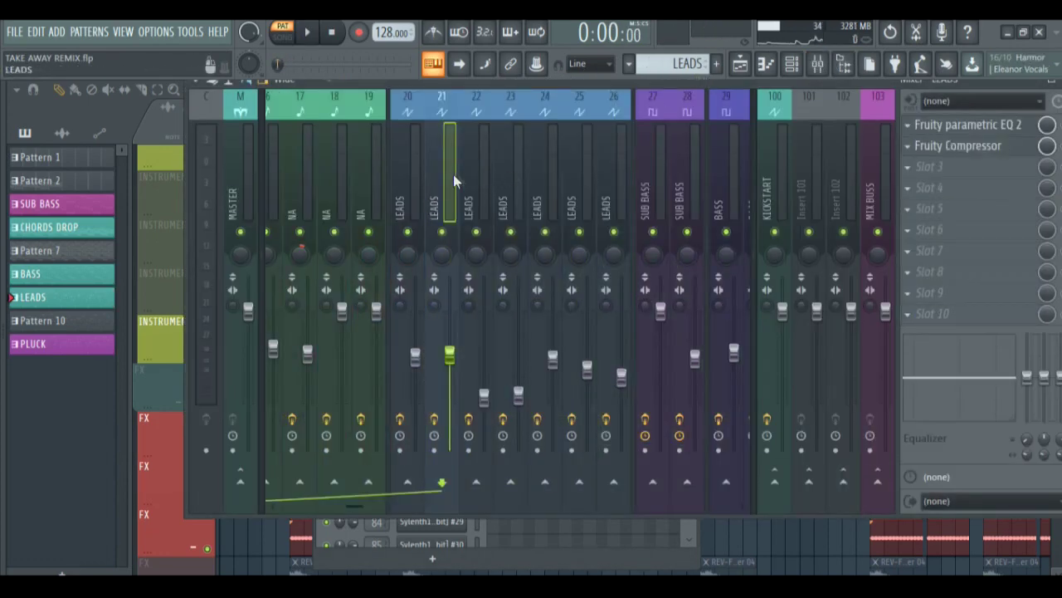
pyautogui.click(483, 176)
pyautogui.click(545, 177)
pyautogui.click(568, 178)
pyautogui.click(792, 66)
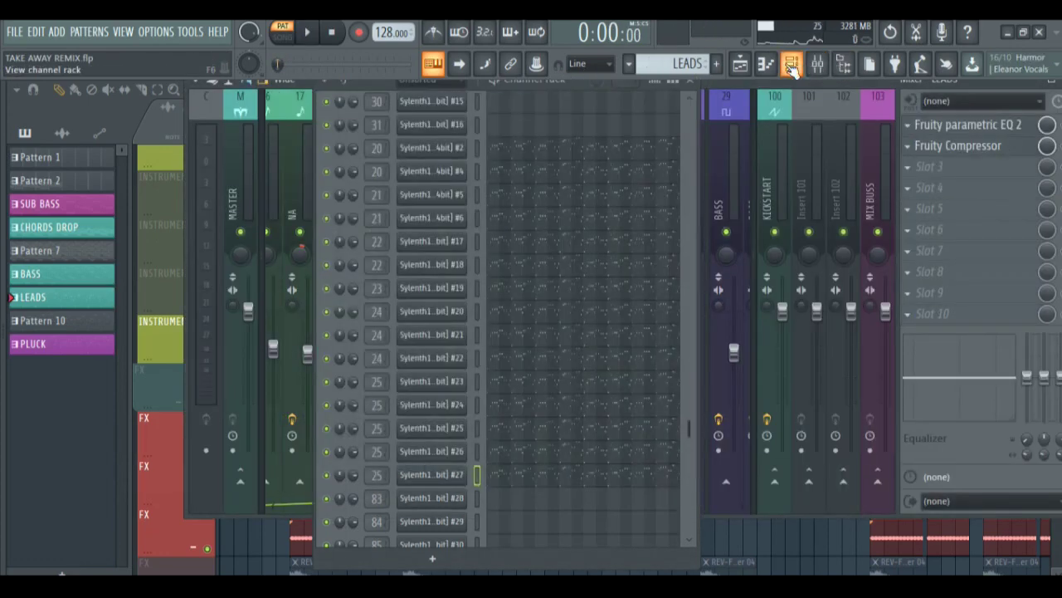
# Step: Audition Sylenth1 layers #2 and #4 again, and check the effects on the individual LEADS mixer tracks from 20 to 25
pyautogui.click(479, 150)
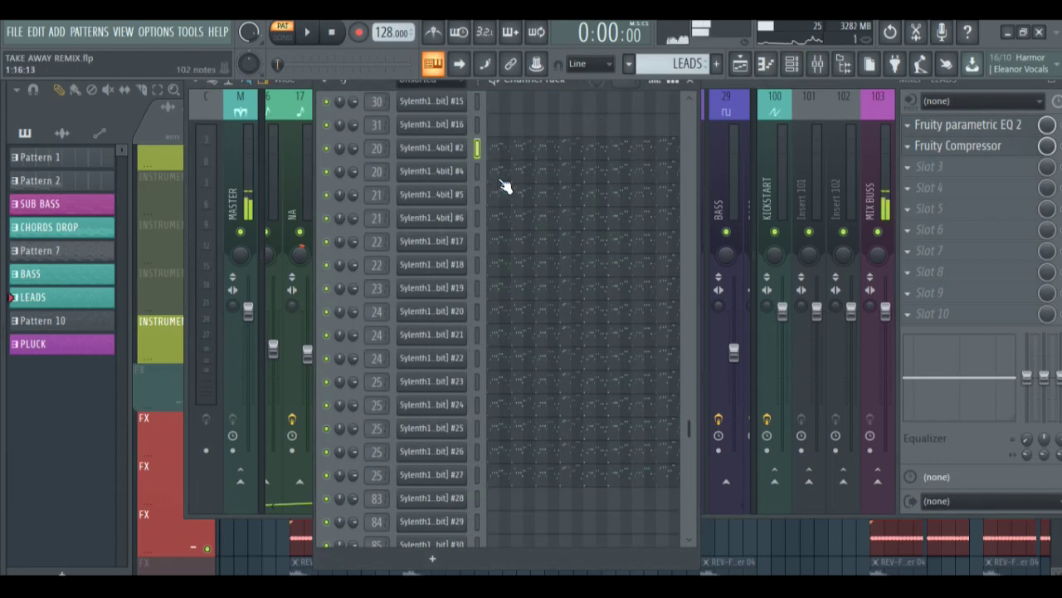
pyautogui.click(478, 171)
pyautogui.click(731, 88)
pyautogui.click(410, 206)
pyautogui.click(454, 209)
pyautogui.click(488, 212)
pyautogui.click(511, 212)
pyautogui.click(552, 214)
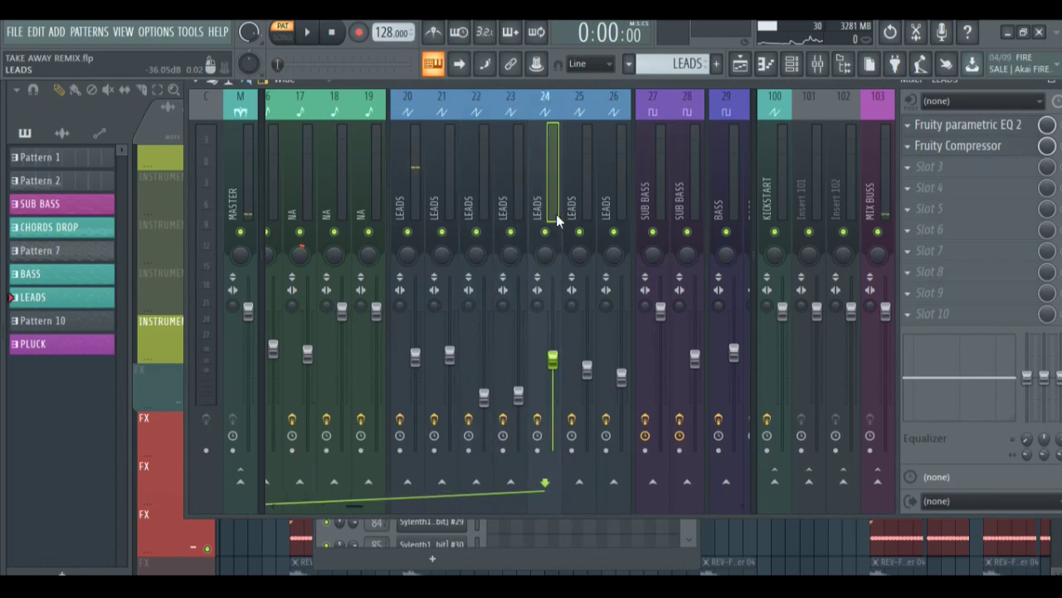
pyautogui.click(581, 217)
pyautogui.click(549, 216)
pyautogui.click(531, 214)
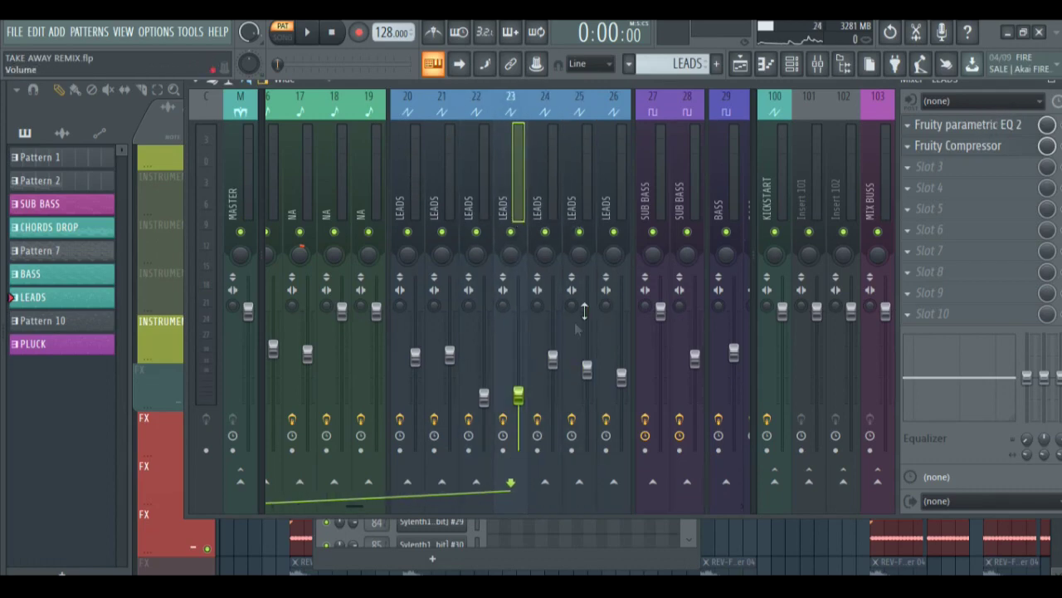
# Step: Inspect Fruity parametric EQ 2 and Soundgoodizer on the LEADS bus, mixer track 2
pyautogui.hscroll(-5, 428, 495)
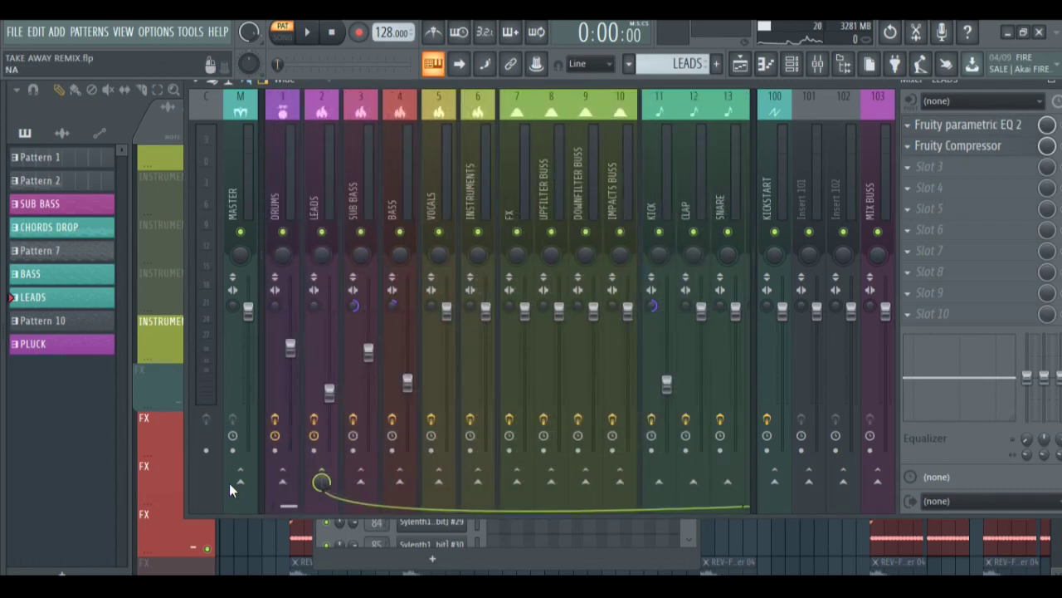
pyautogui.click(311, 191)
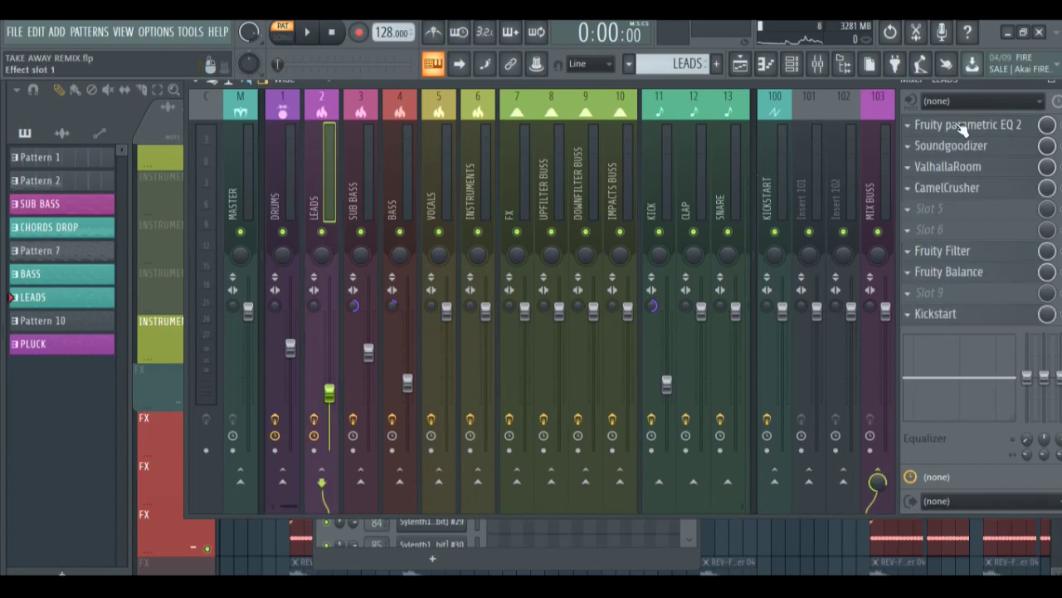
pyautogui.click(1000, 126)
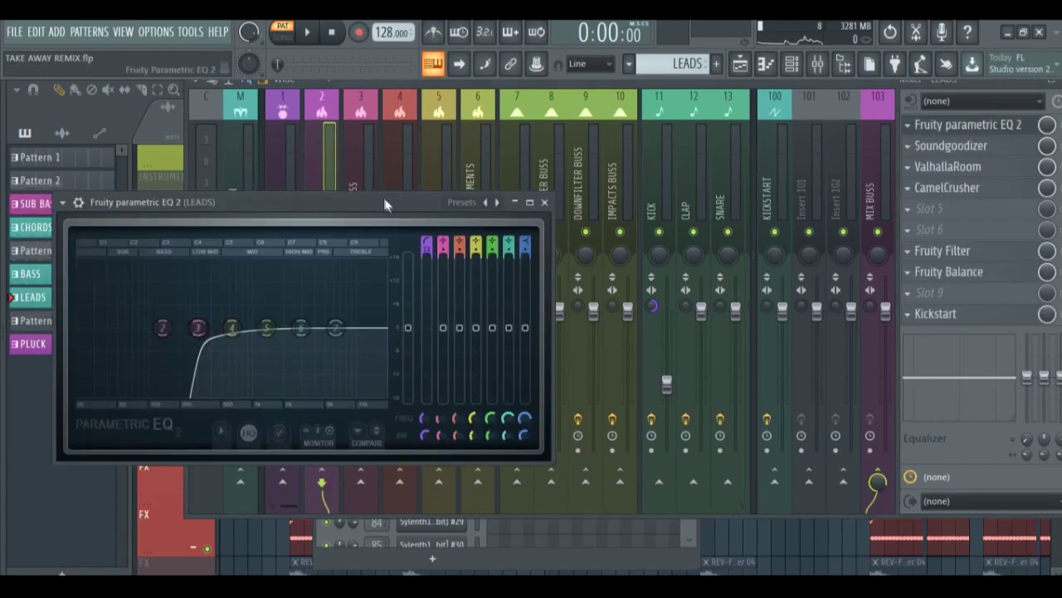
pyautogui.click(545, 202)
pyautogui.click(917, 146)
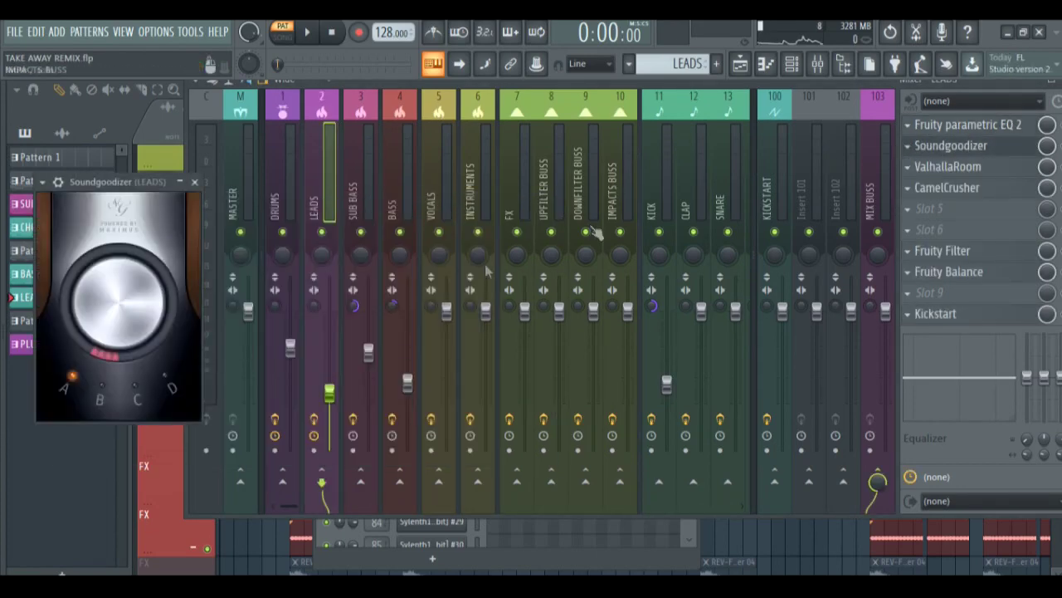
pyautogui.click(194, 181)
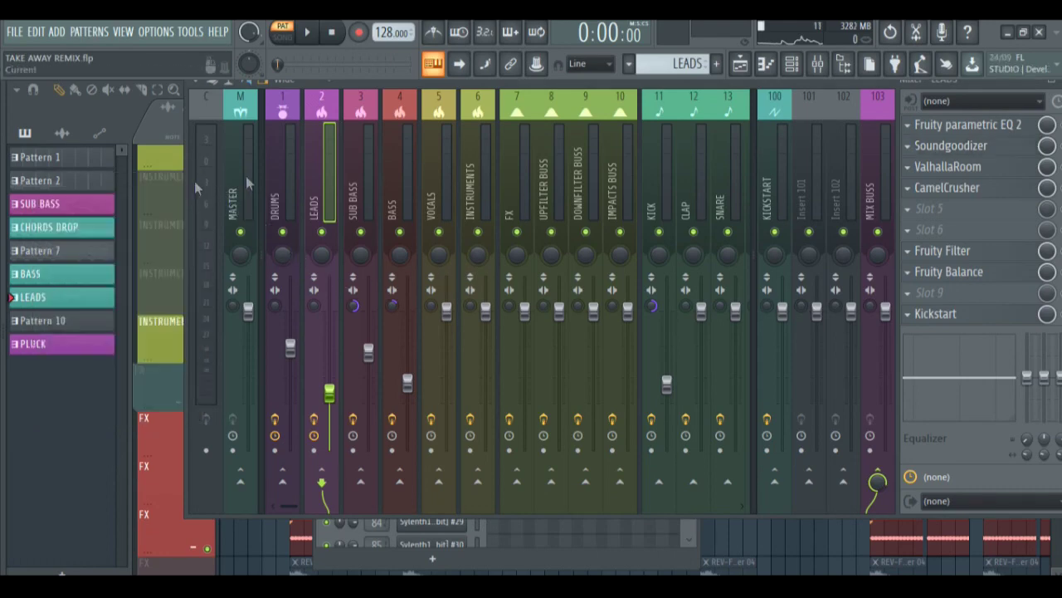
# Step: View the LEADS bus's ValhallaRoom, CamelCrusher and Kickstart settings, closing each plugin after viewing
pyautogui.click(948, 166)
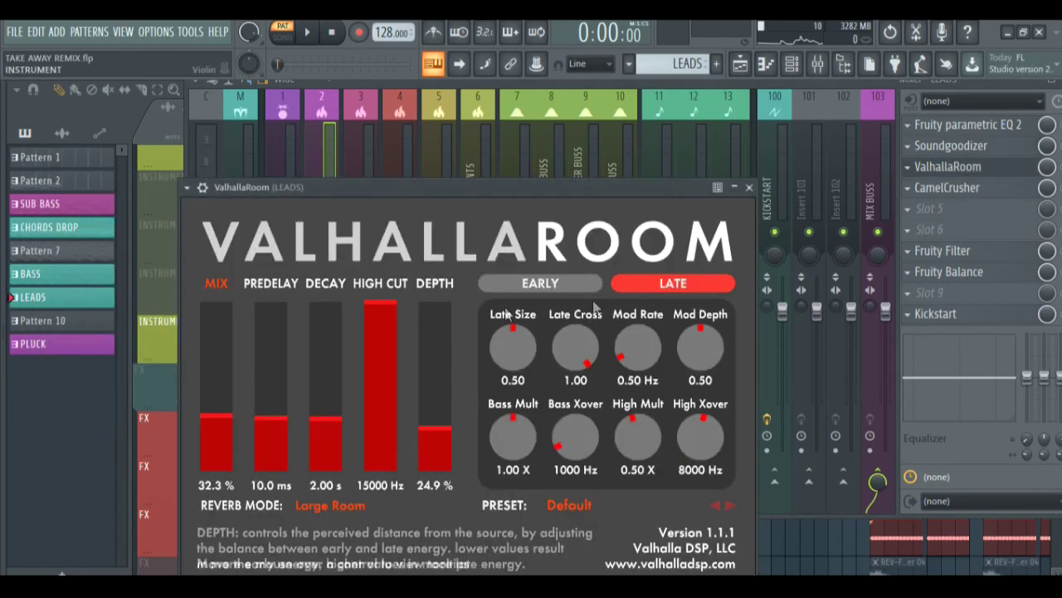
pyautogui.click(748, 188)
pyautogui.click(962, 190)
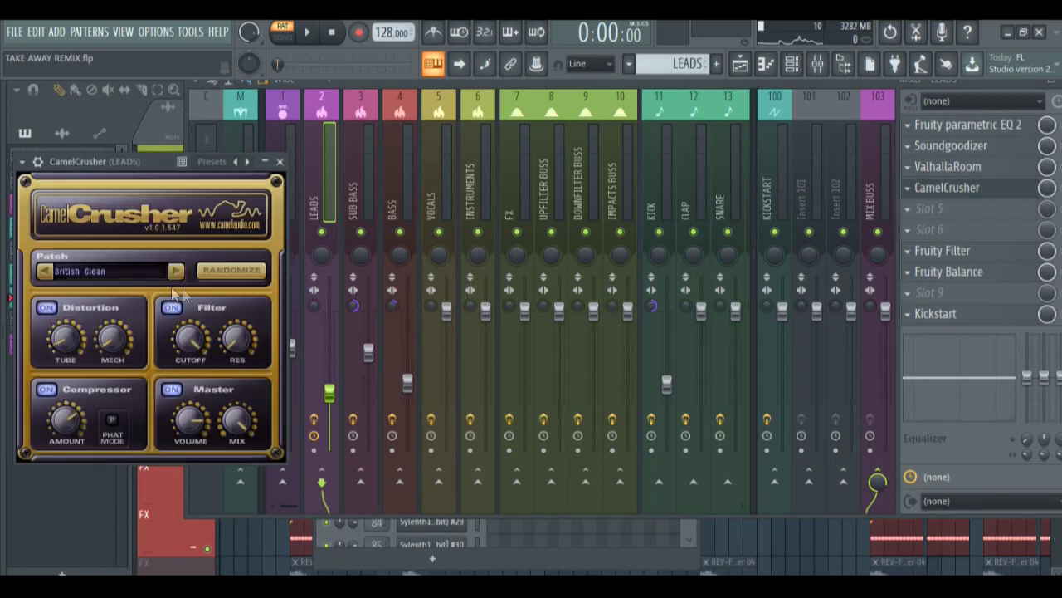
pyautogui.click(280, 162)
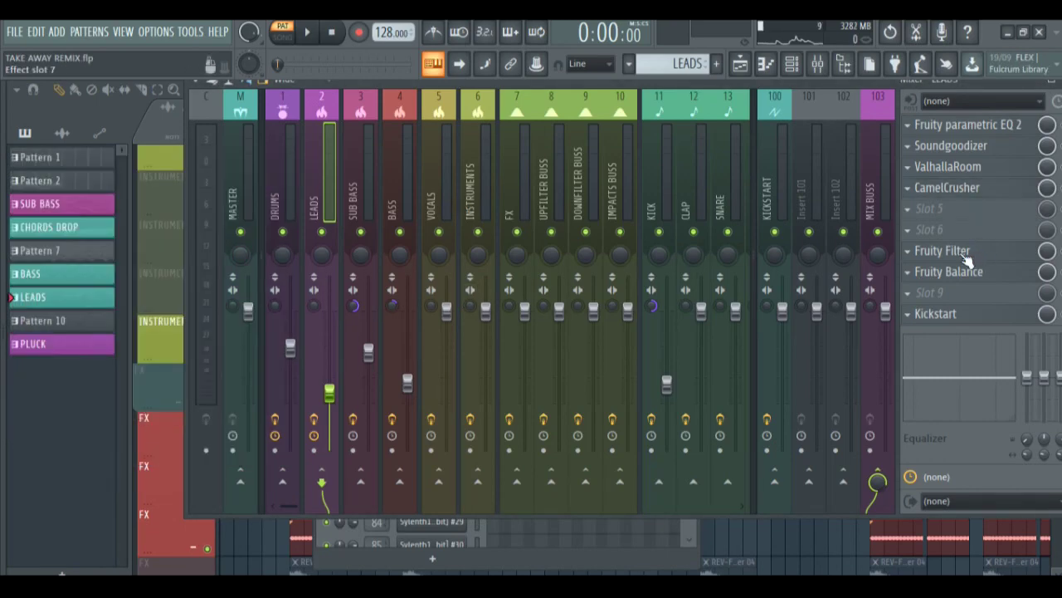
pyautogui.click(965, 312)
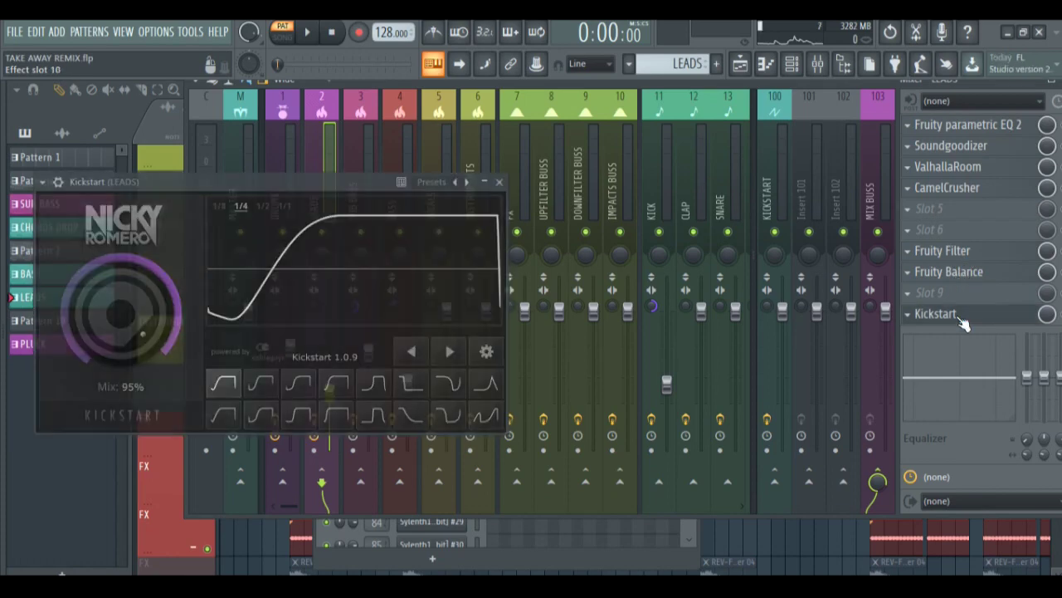
pyautogui.click(503, 183)
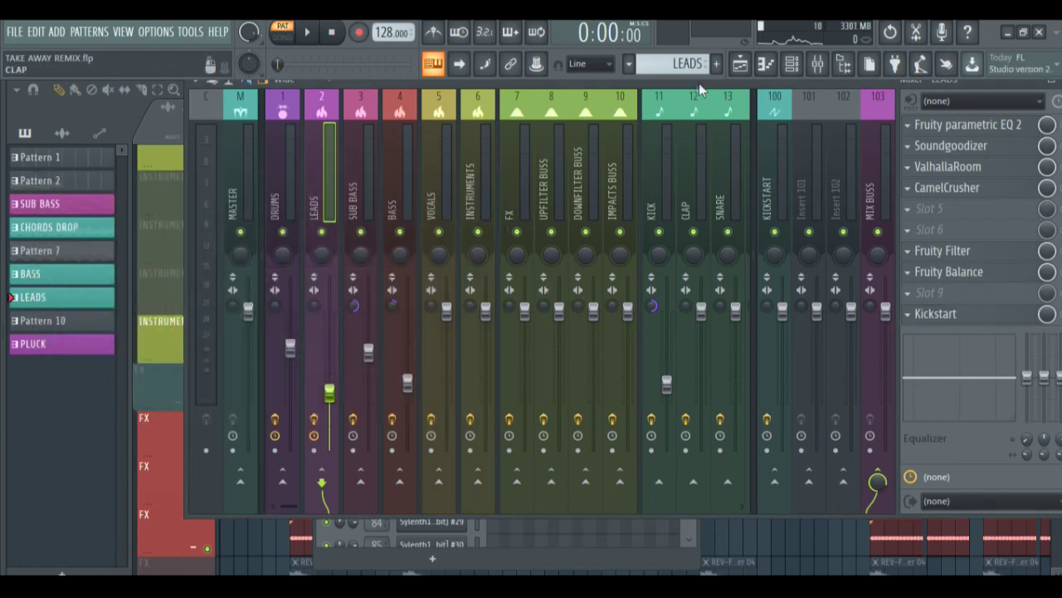
# Step: Return to the playlist and play the DROP with the LEADS audio added, with the bars around the DROP enlarged
pyautogui.click(740, 64)
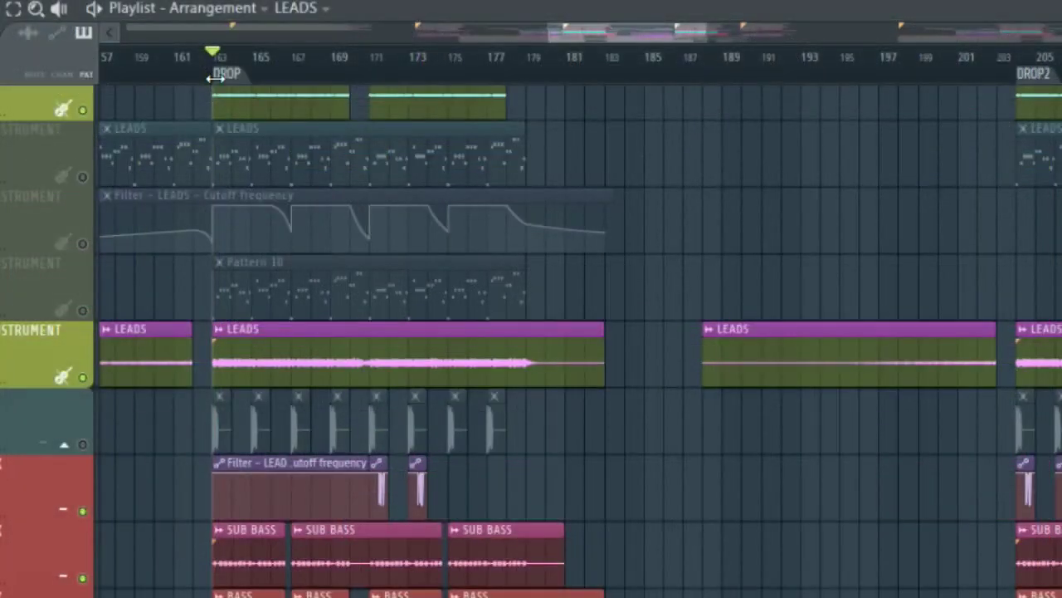
pyautogui.press('space')
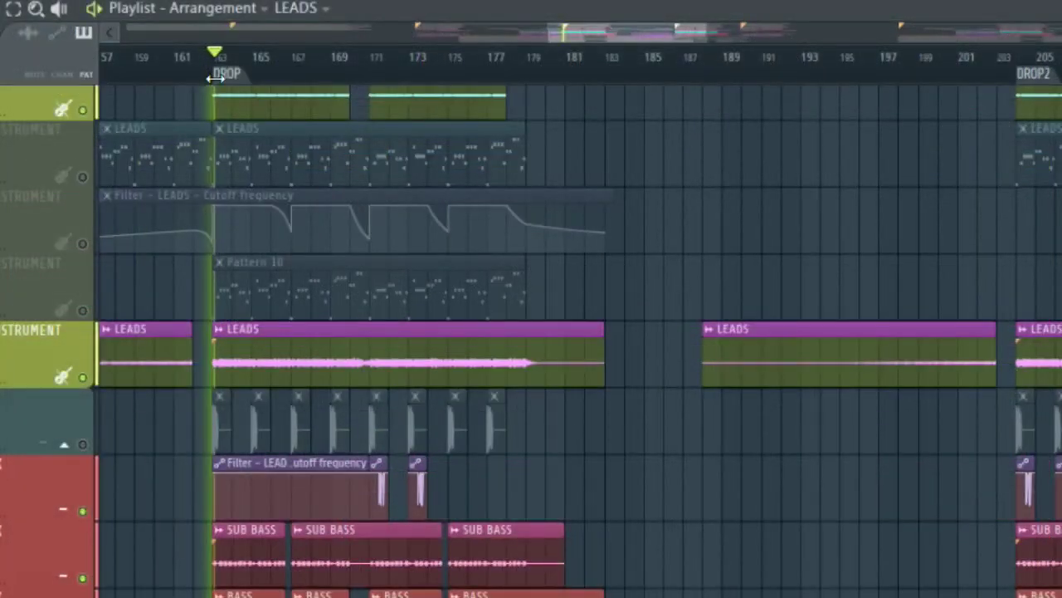
pyautogui.moveTo(705, 25); pyautogui.dragTo(667, 24)
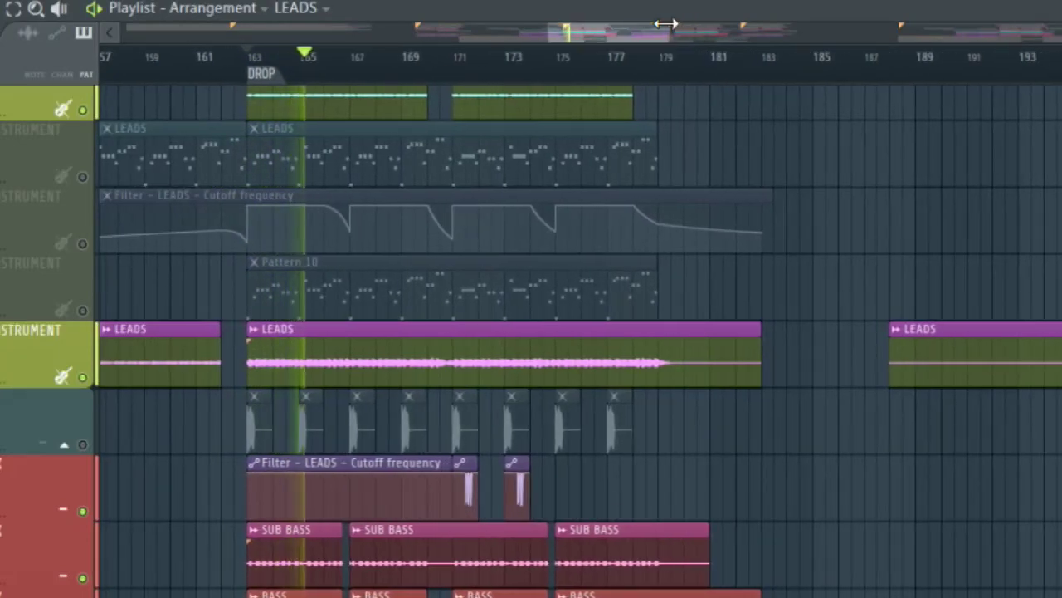
pyautogui.moveTo(665, 24); pyautogui.dragTo(649, 21)
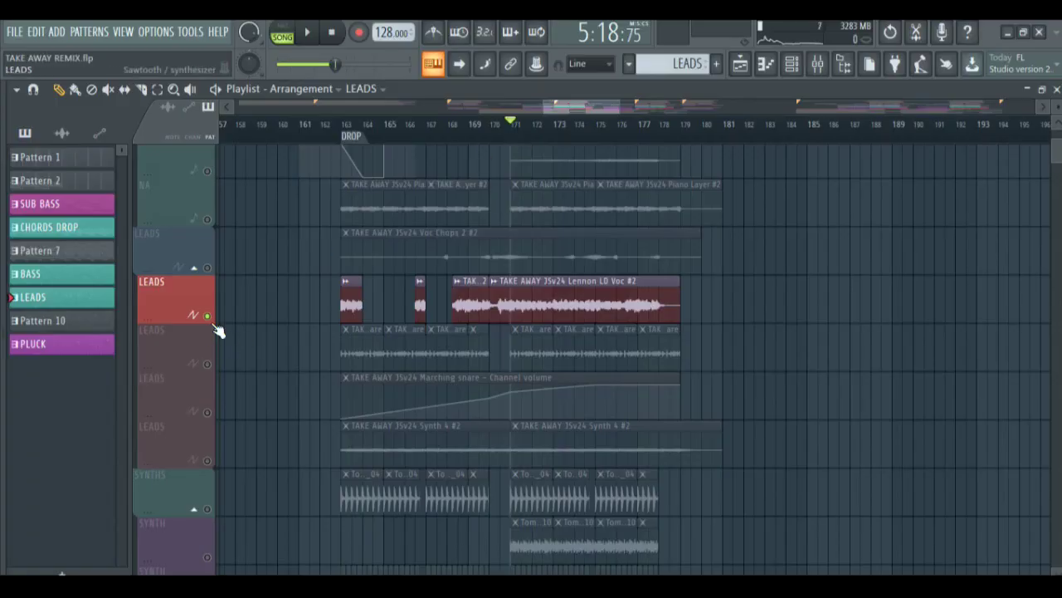
# Step: Audition the soloed LEADS track with the Lennon LD Voc #2 clips, playing it from around bar 171
pyautogui.rightClick(214, 321)
pyautogui.rightClick(213, 321)
pyautogui.press('space')
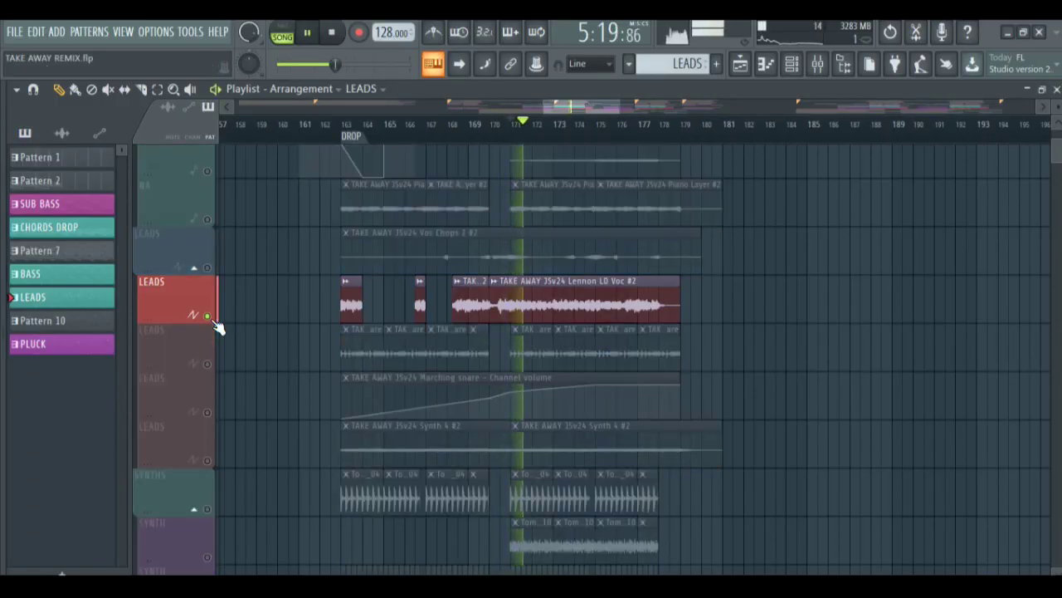
pyautogui.press('space')
pyautogui.click(522, 125)
pyautogui.press('space')
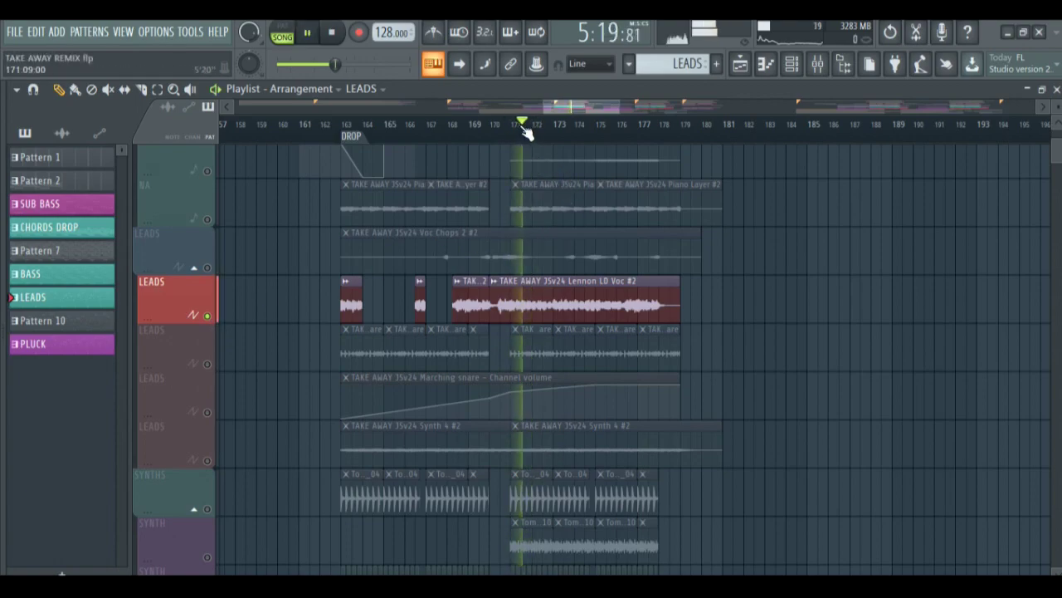
pyautogui.press('space')
# Step: End the vocal track's solo, leave only the Filter - LEADS, SUB BASS and BASS tracks active, and unmute the CHORDS DROP audio track
pyautogui.rightClick(210, 317)
pyautogui.scroll(-10, 581, 357)
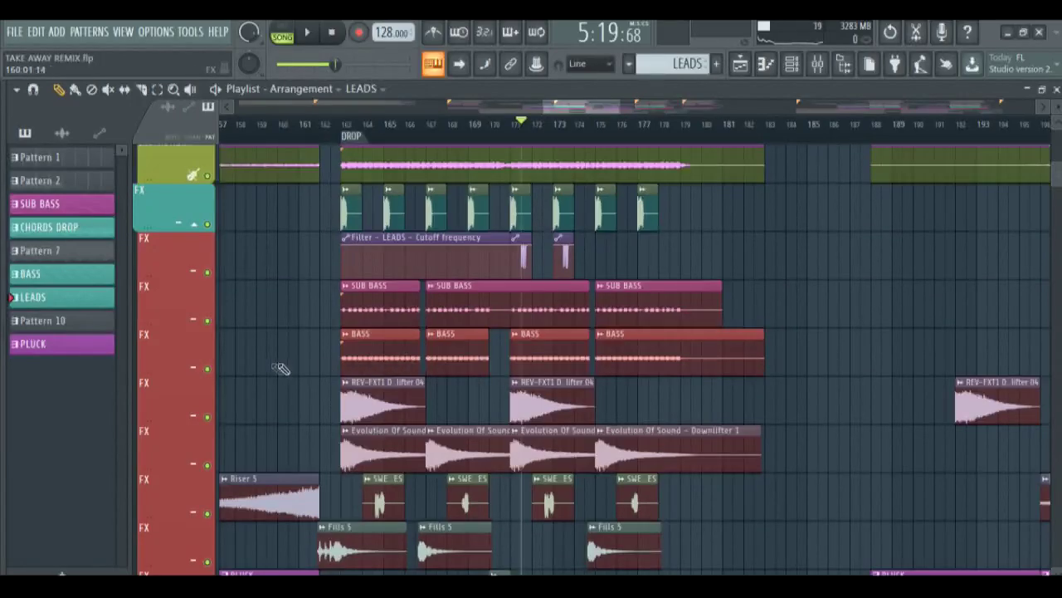
pyautogui.moveTo(213, 369); pyautogui.dragTo(214, 280)
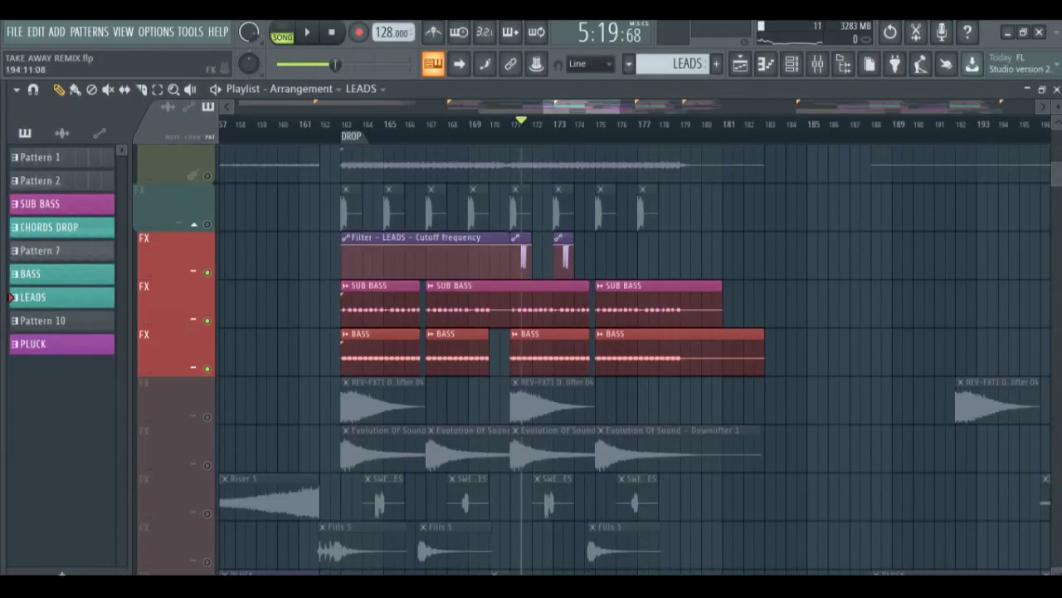
pyautogui.scroll(6, 581, 357)
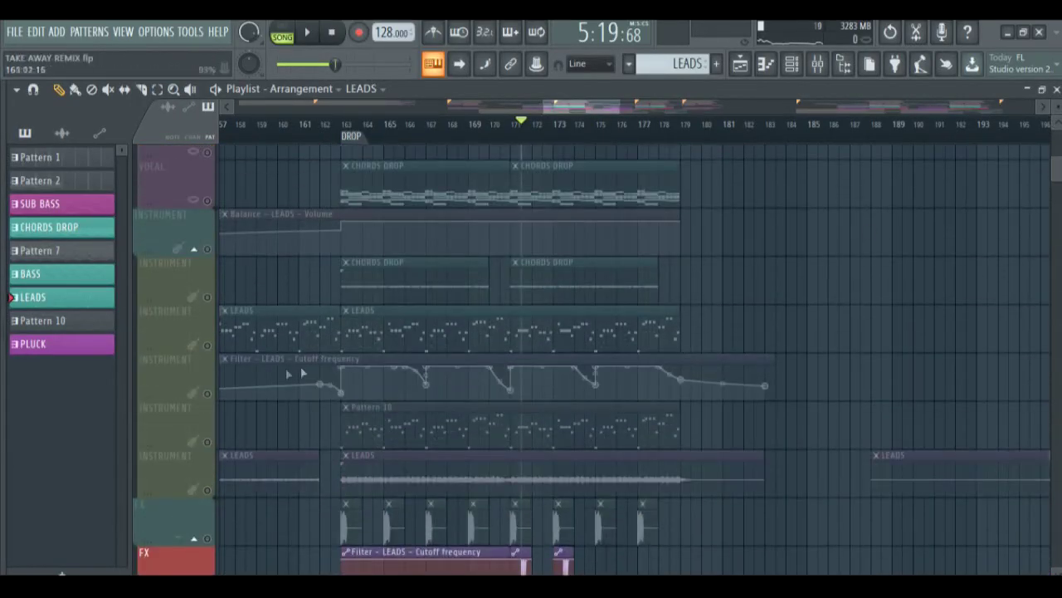
pyautogui.click(206, 296)
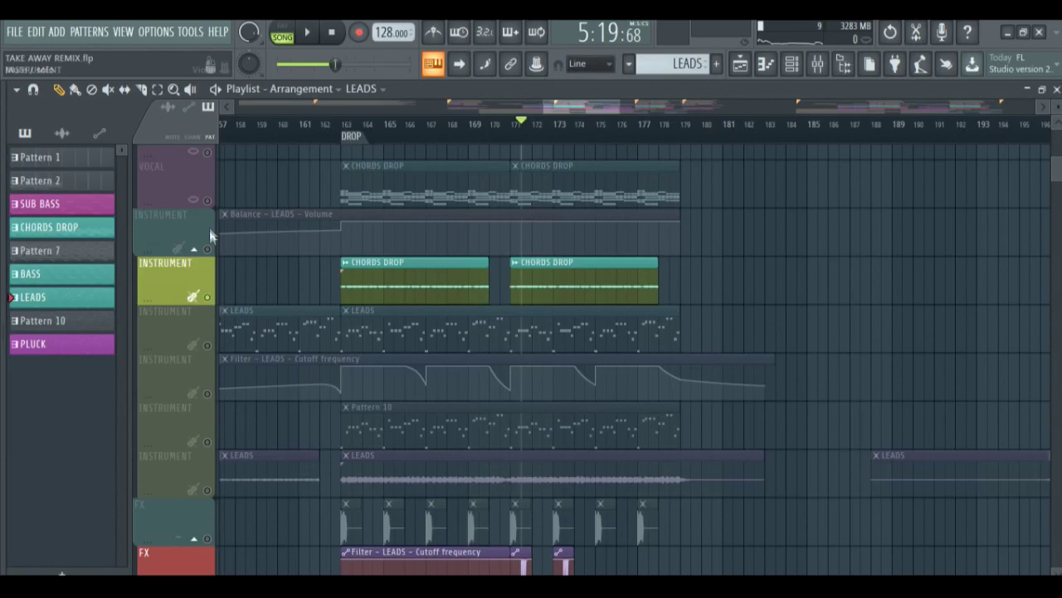
# Step: Activate the Filter - LEADS automation and LEADS audio tracks alongside CHORDS DROP, and play them from around bar 171
pyautogui.click(206, 393)
pyautogui.click(207, 490)
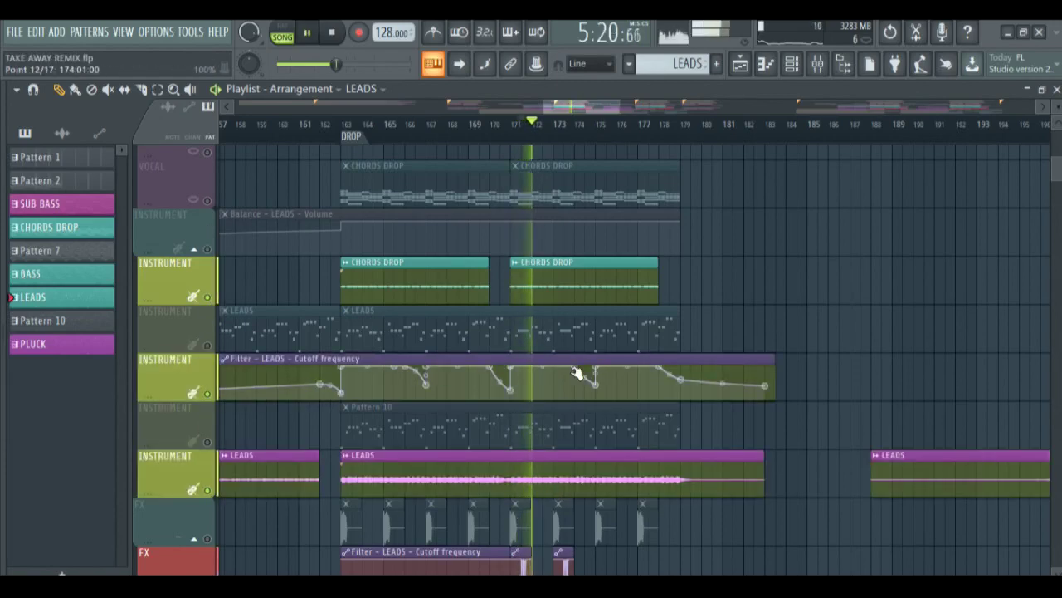
pyautogui.click(515, 120)
pyautogui.press('space')
# Step: Audition the layers from bar 171 with the Lennon LD Voc #2 track added, and reactivate all tracks
pyautogui.moveTo(1057, 171); pyautogui.dragTo(1059, 158)
pyautogui.scroll(5, 1058, 158)
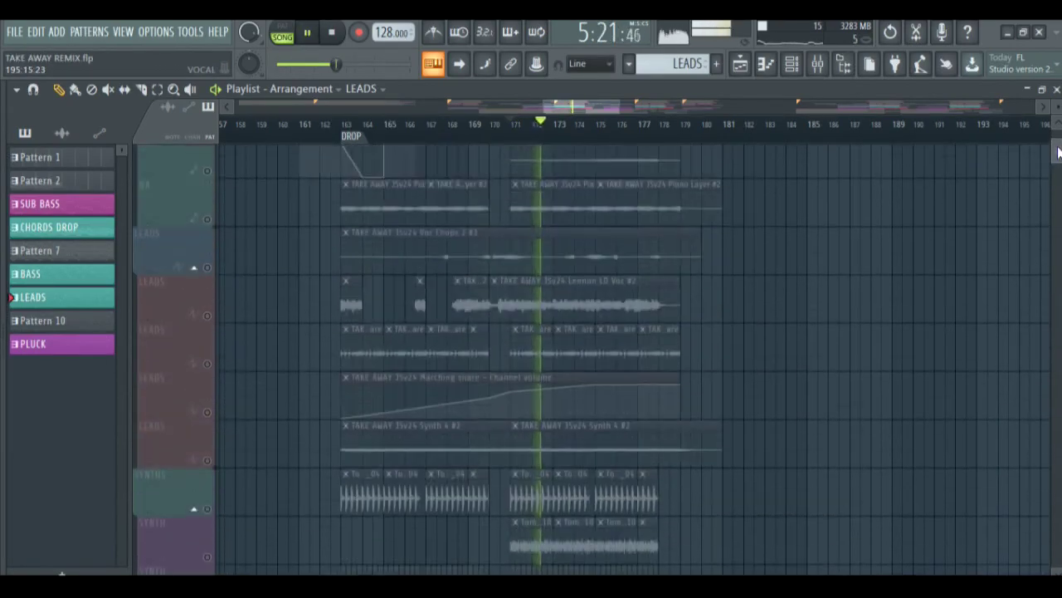
pyautogui.press('space')
pyautogui.scroll(4, 1058, 155)
pyautogui.press('space')
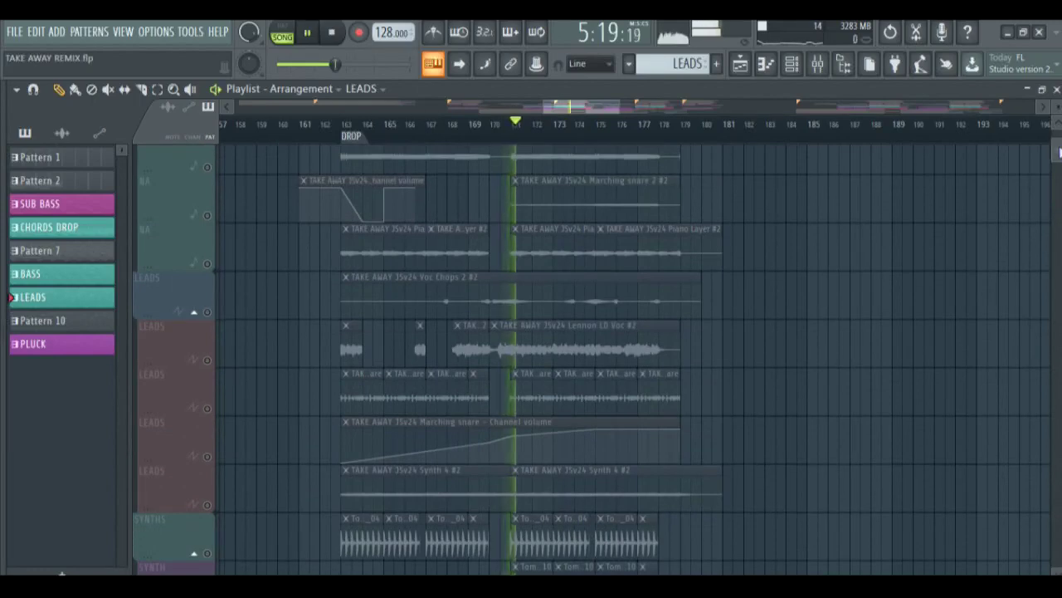
pyautogui.click(208, 360)
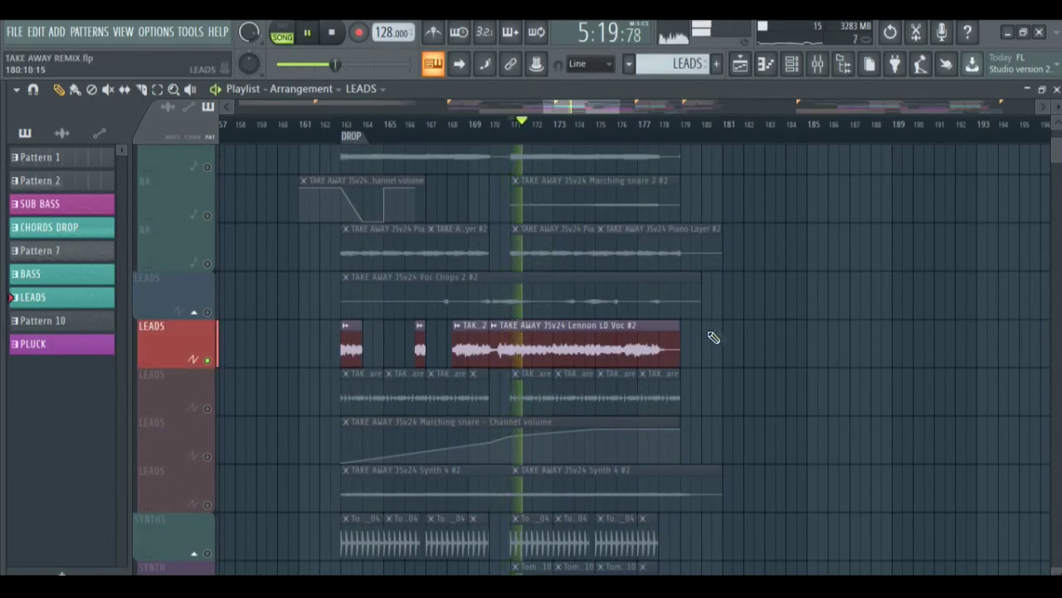
pyautogui.click(208, 361)
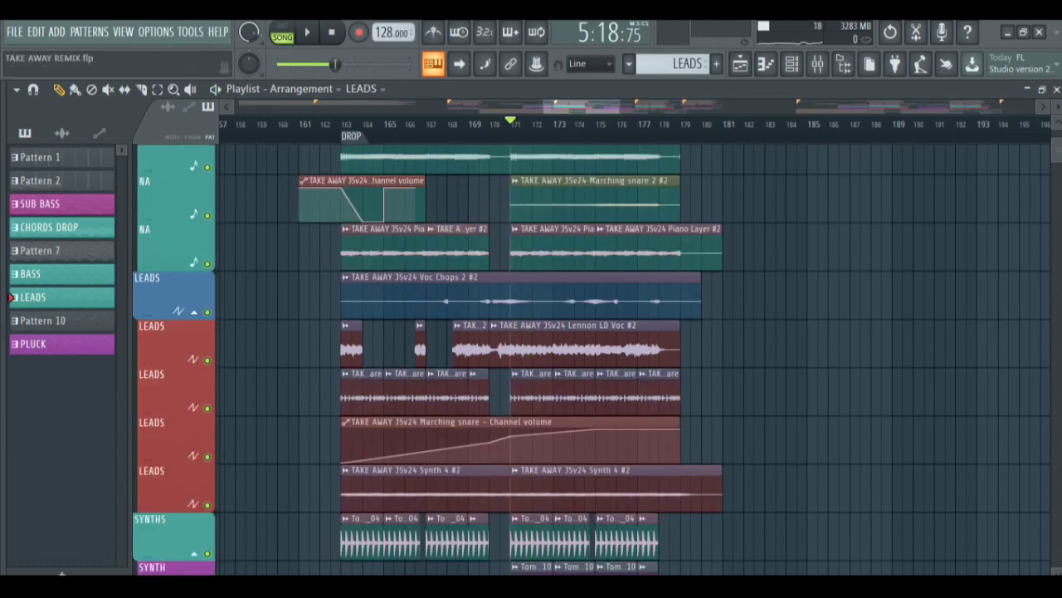
# Step: Play the soloed 02 Takeaway (Bloky Extended Remix) track from the DROP marker through the end of the DROP, and stop playback
pyautogui.scroll(5, 592, 359)
pyautogui.scroll(-5, 592, 360)
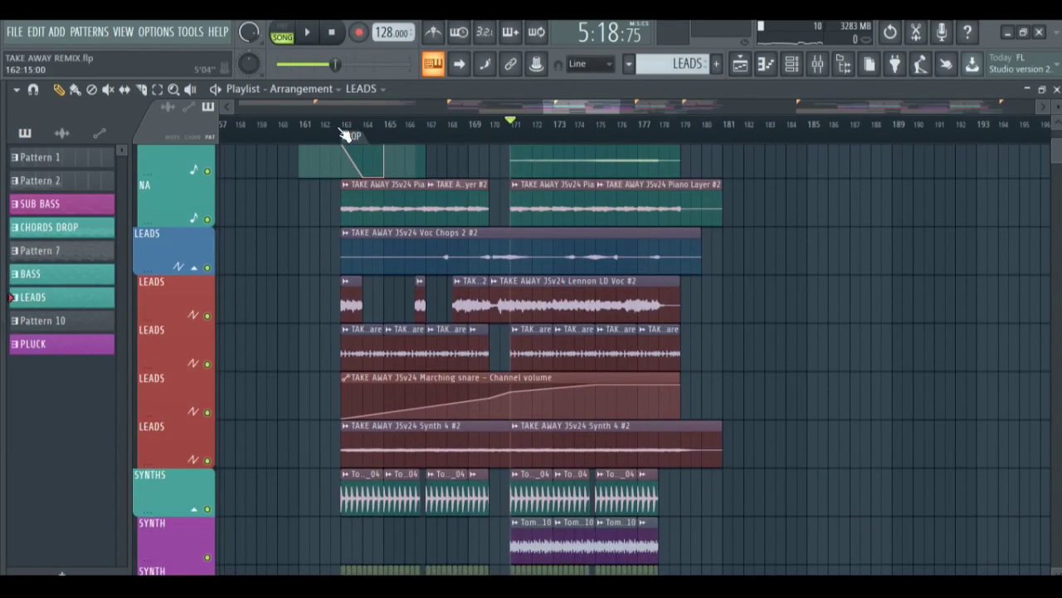
pyautogui.moveTo(1059, 156); pyautogui.dragTo(1058, 183)
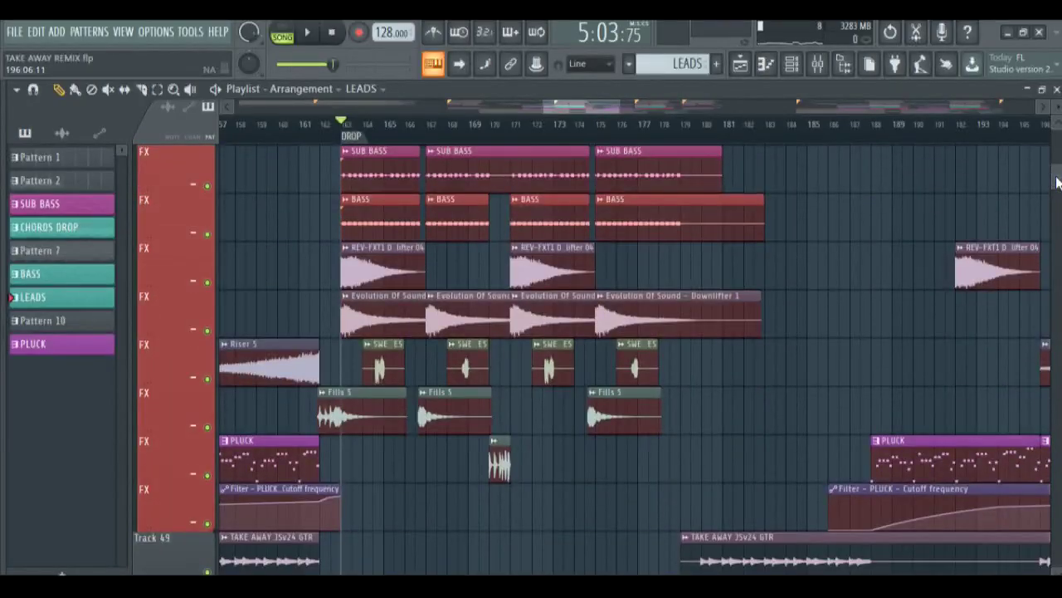
pyautogui.moveTo(1057, 183)
pyautogui.mouseDown()
pyautogui.moveTo(1057, 206)
pyautogui.moveTo(1057, 163)
pyautogui.mouseUp()
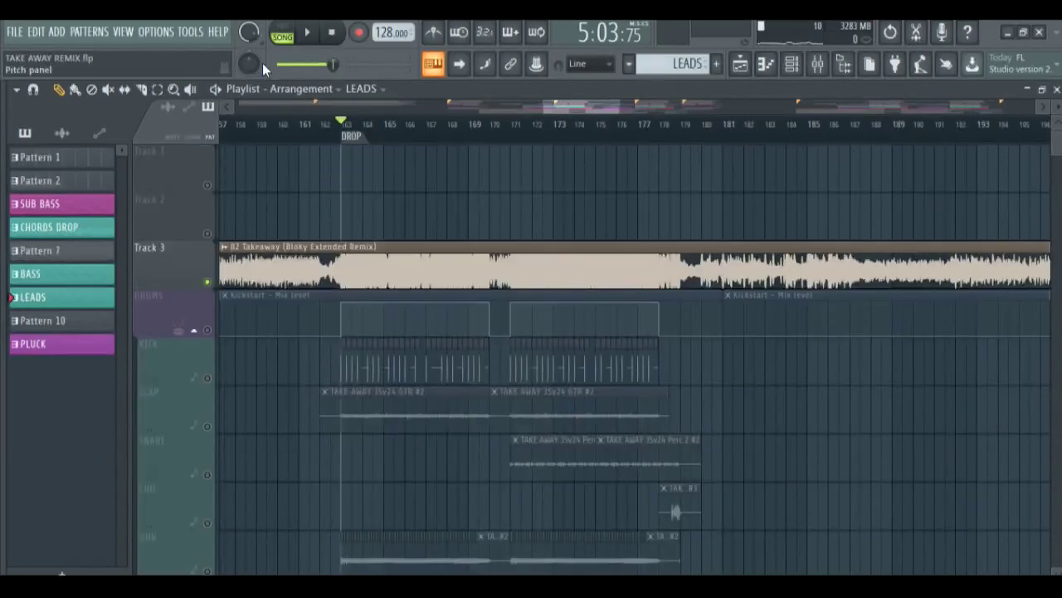
pyautogui.press('space')
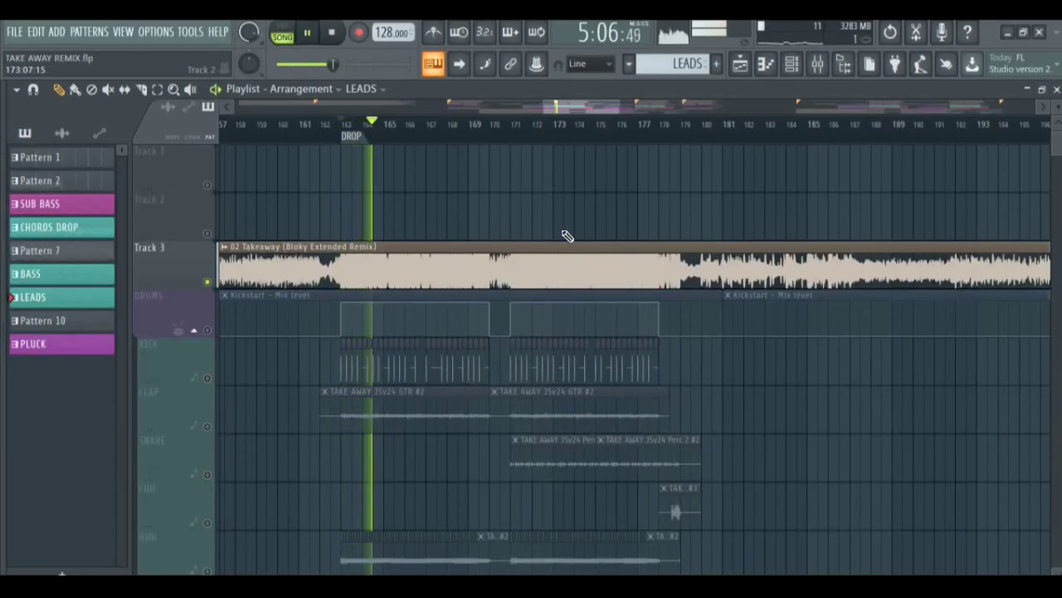
pyautogui.click(588, 107)
pyautogui.moveTo(588, 107); pyautogui.dragTo(581, 103)
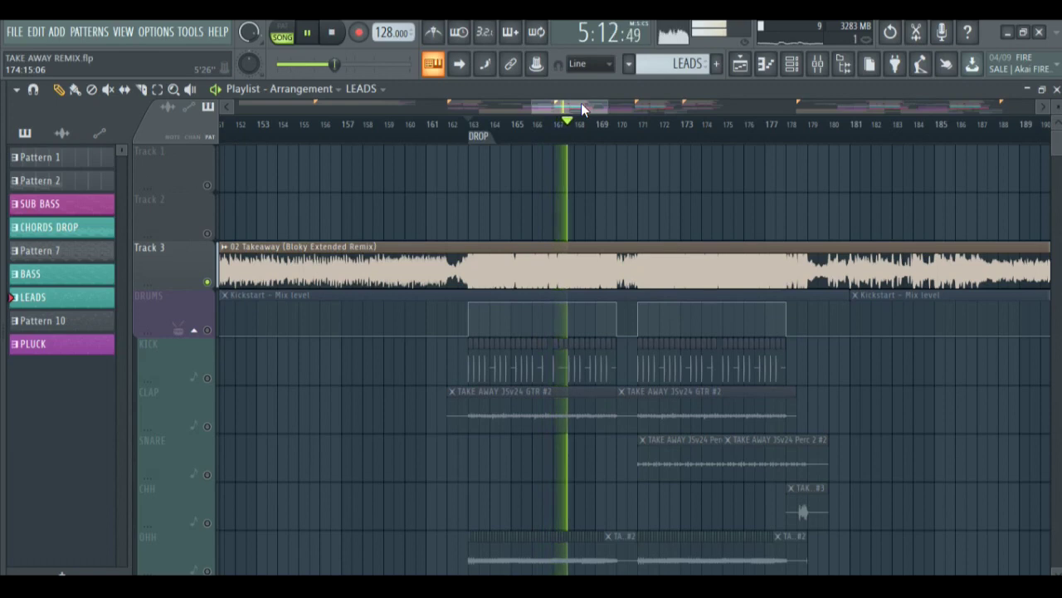
pyautogui.moveTo(580, 103)
pyautogui.mouseDown()
pyautogui.moveTo(571, 103)
pyautogui.moveTo(589, 108)
pyautogui.mouseUp()
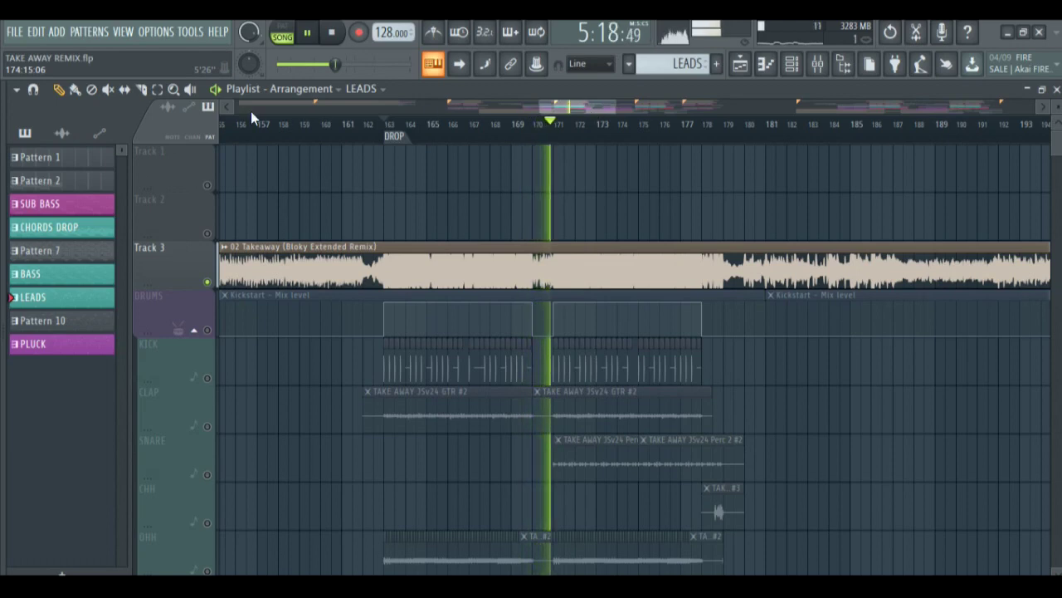
pyautogui.click(108, 90)
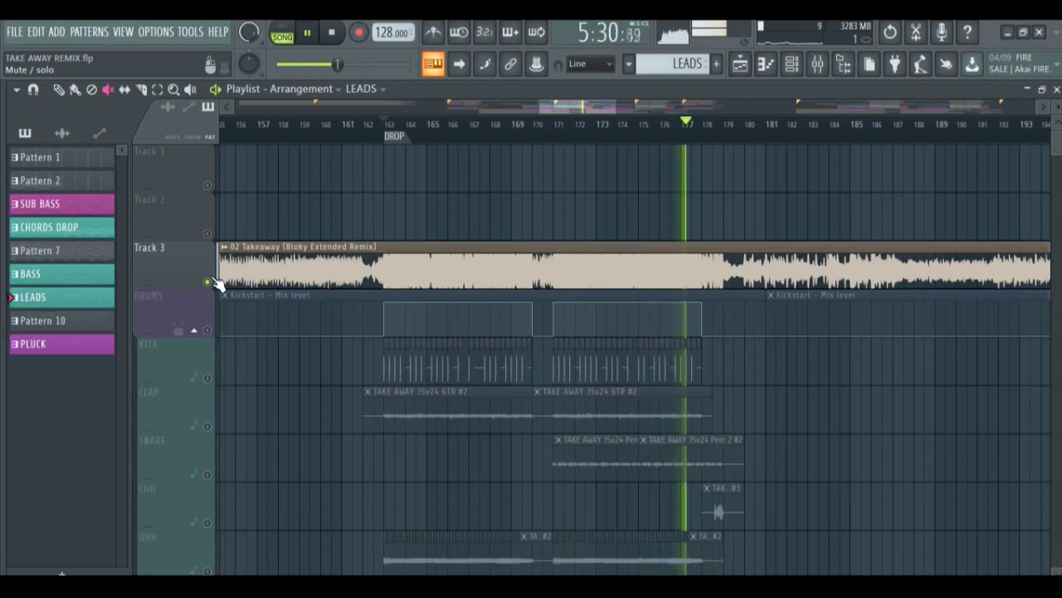
pyautogui.moveTo(614, 106); pyautogui.dragTo(710, 105)
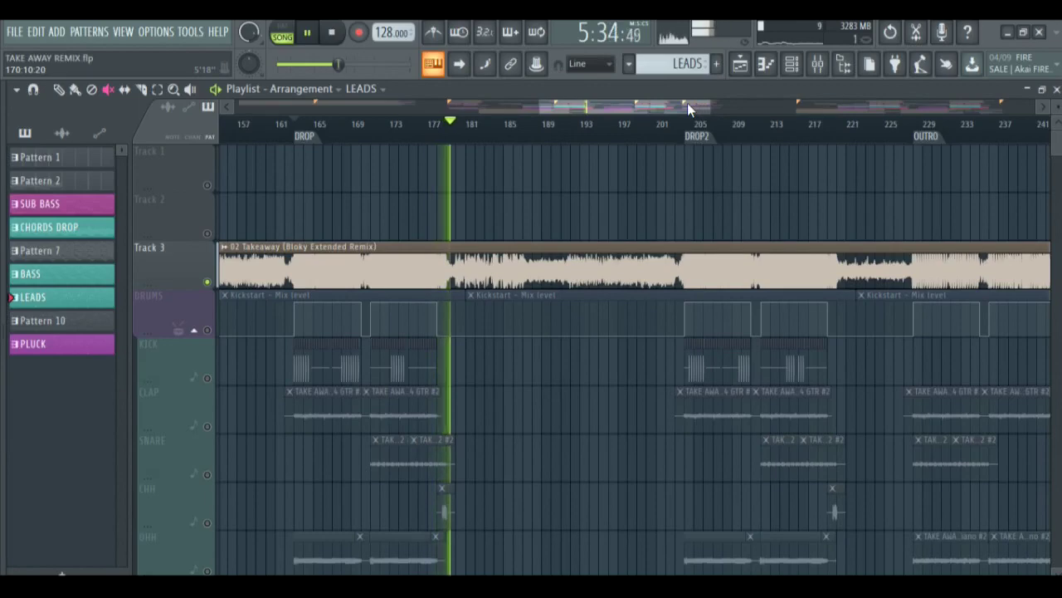
pyautogui.press('space')
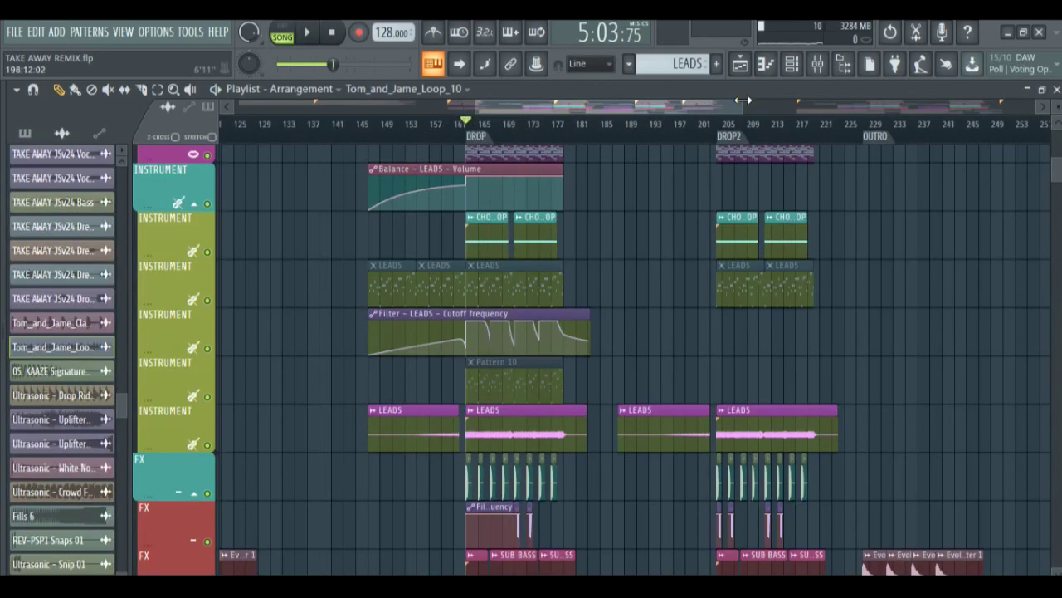
# Step: Audition the FX track of repeated short clips from the DROP, first soloed and again with the LEADS audio, and reactivate all tracks
pyautogui.moveTo(742, 100); pyautogui.dragTo(582, 111)
pyautogui.rightClick(209, 494)
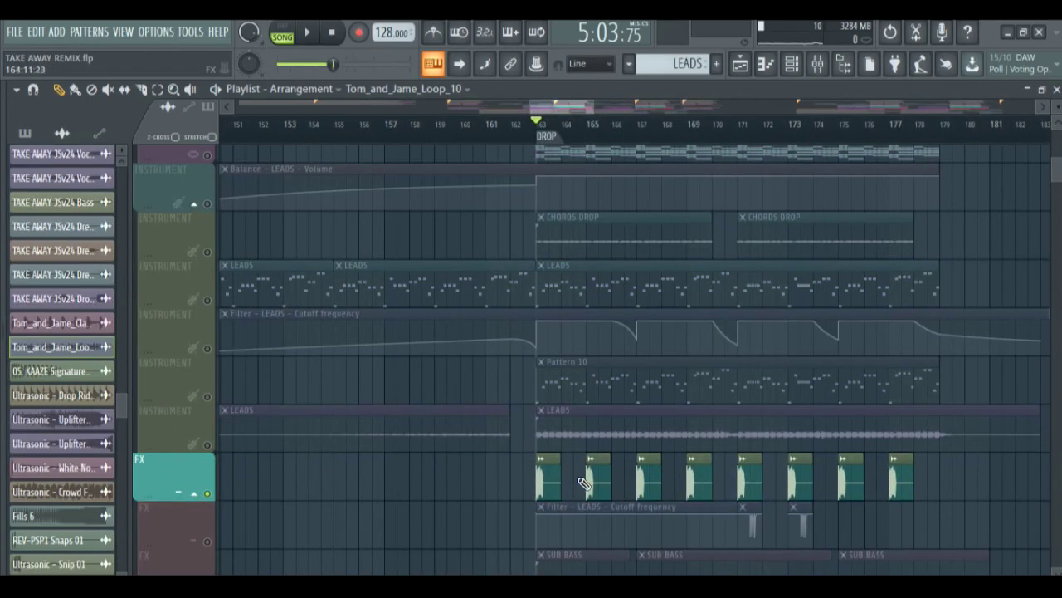
pyautogui.press('space')
pyautogui.press('space')
pyautogui.click(207, 446)
pyautogui.press('space')
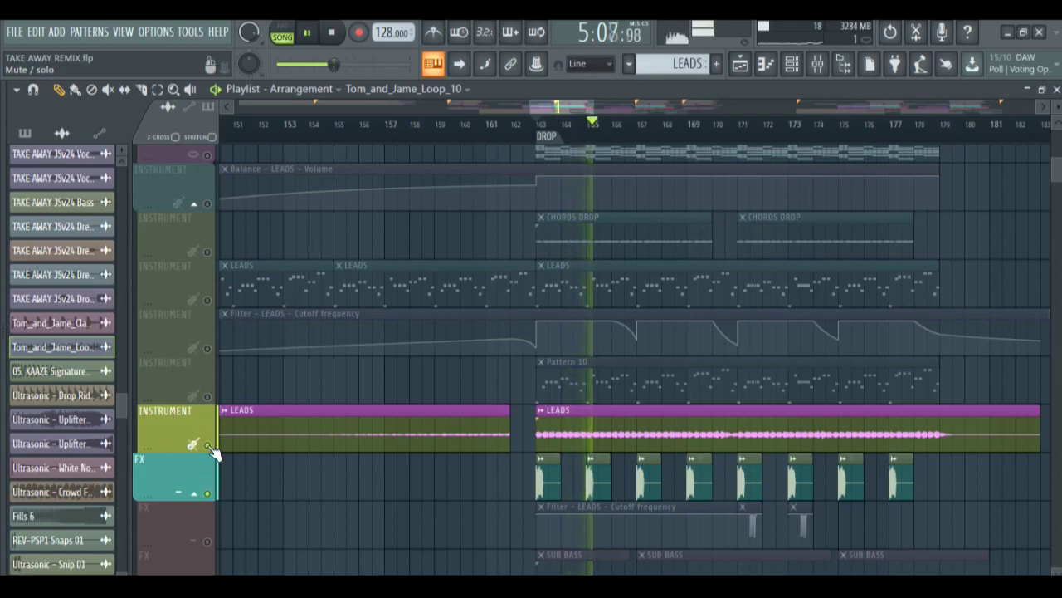
pyautogui.rightClick(211, 453)
pyautogui.press('space')
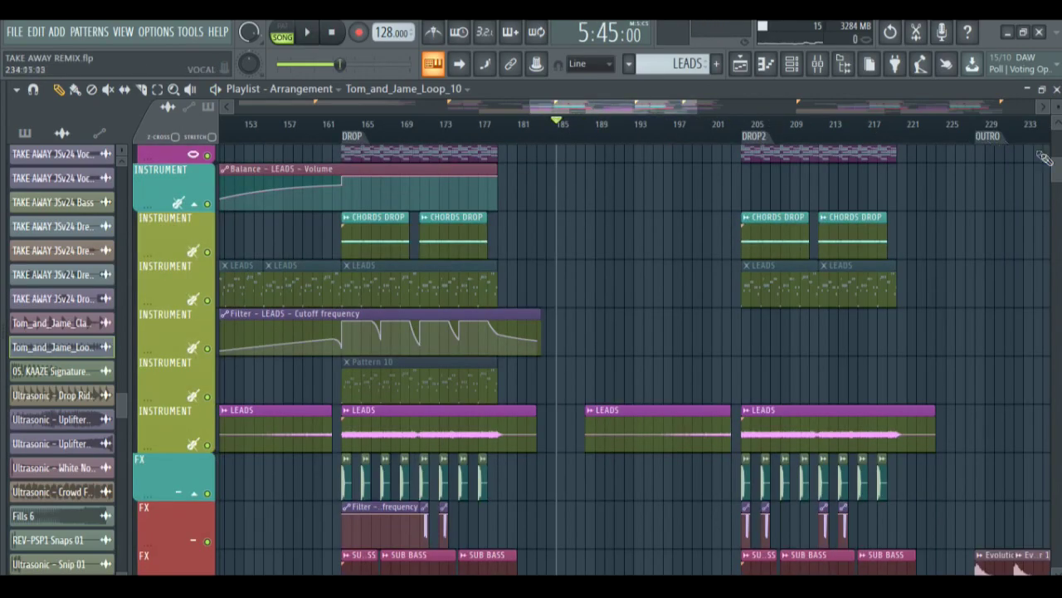
# Step: Bring DROP2 and OUTRO into view in the playlist and move the playback position to the DROP2 marker
pyautogui.moveTo(1056, 163)
pyautogui.mouseDown()
pyautogui.moveTo(1058, 136)
pyautogui.moveTo(1060, 151)
pyautogui.mouseUp()
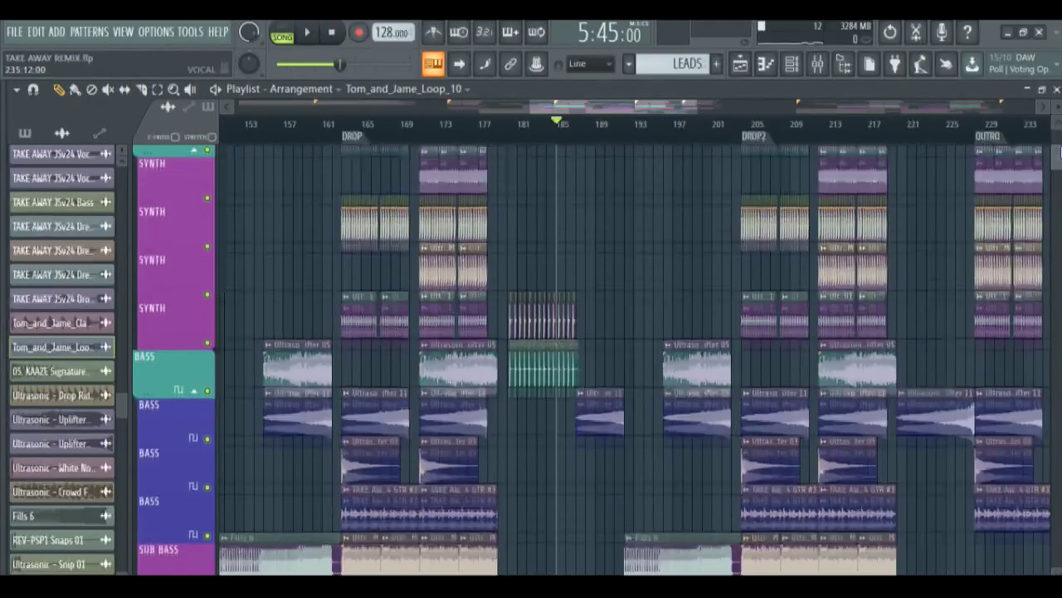
pyautogui.scroll(-2, 1057, 149)
pyautogui.moveTo(1054, 159); pyautogui.dragTo(1056, 137)
pyautogui.moveTo(610, 103); pyautogui.dragTo(669, 103)
pyautogui.moveTo(564, 123); pyautogui.dragTo(476, 123)
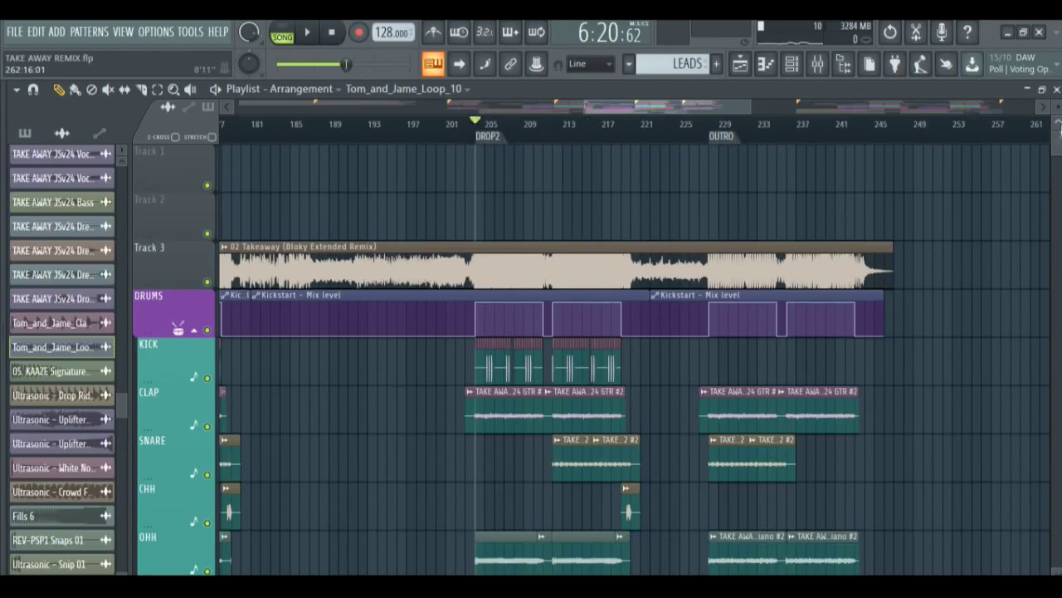
# Step: Audition the soloed LEADS track with the Lennon LD Voc #2 clips from DROP2, and end its solo
pyautogui.scroll(-10, 1057, 150)
pyautogui.scroll(3, 1057, 154)
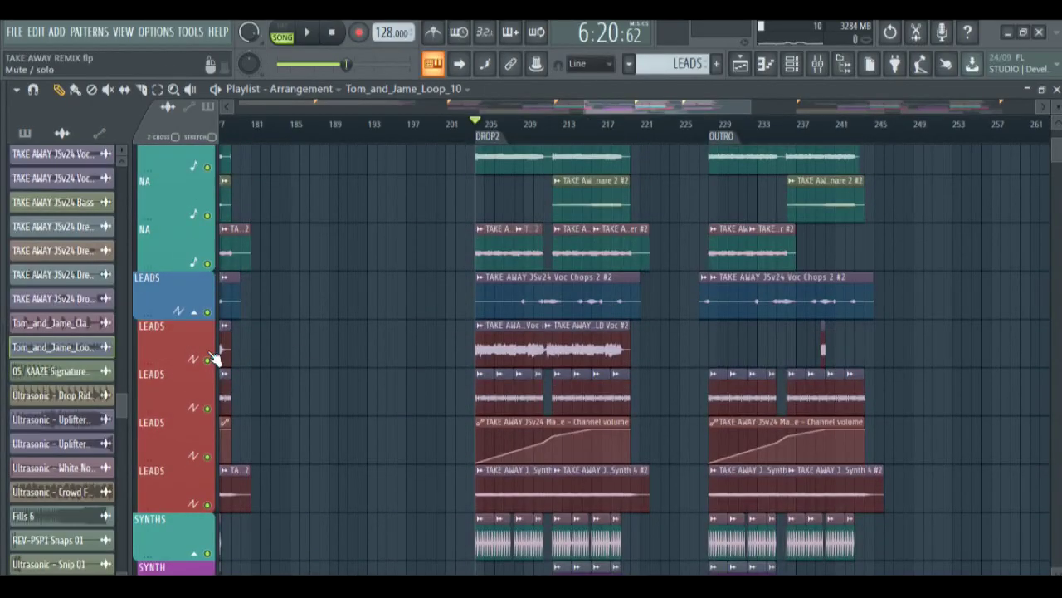
pyautogui.keyDown('ctrl'); pyautogui.click(213, 358); pyautogui.keyUp('ctrl')
pyautogui.press('space')
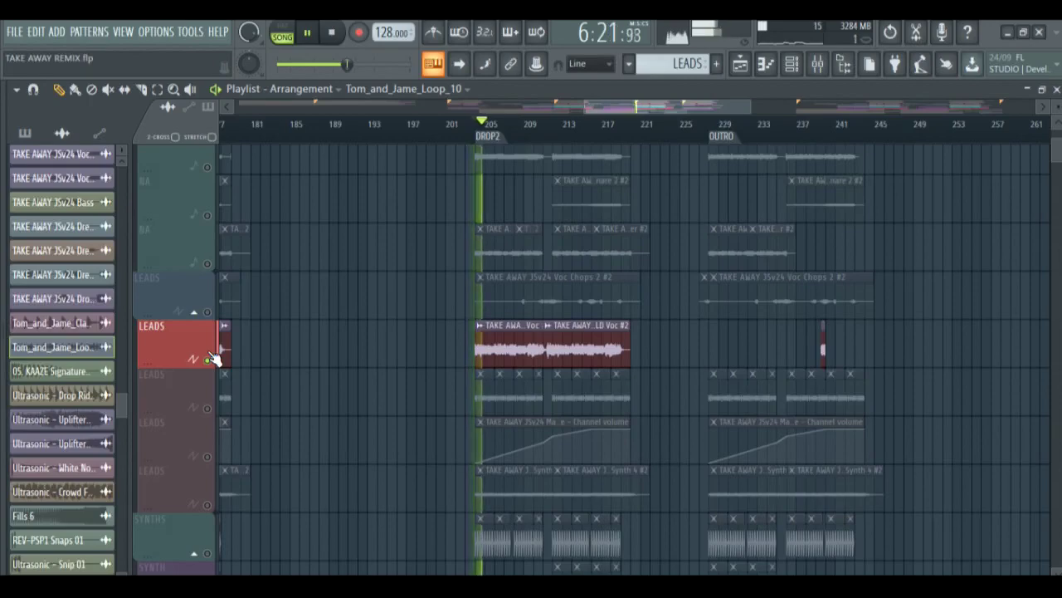
pyautogui.press('space')
pyautogui.keyDown('ctrl'); pyautogui.click(216, 357); pyautogui.keyUp('ctrl')
# Step: Play the soloed Bloky Extended Remix track from bar 220, skipping ahead to around bar 225, and end its solo
pyautogui.scroll(7, 221, 356)
pyautogui.click(640, 122)
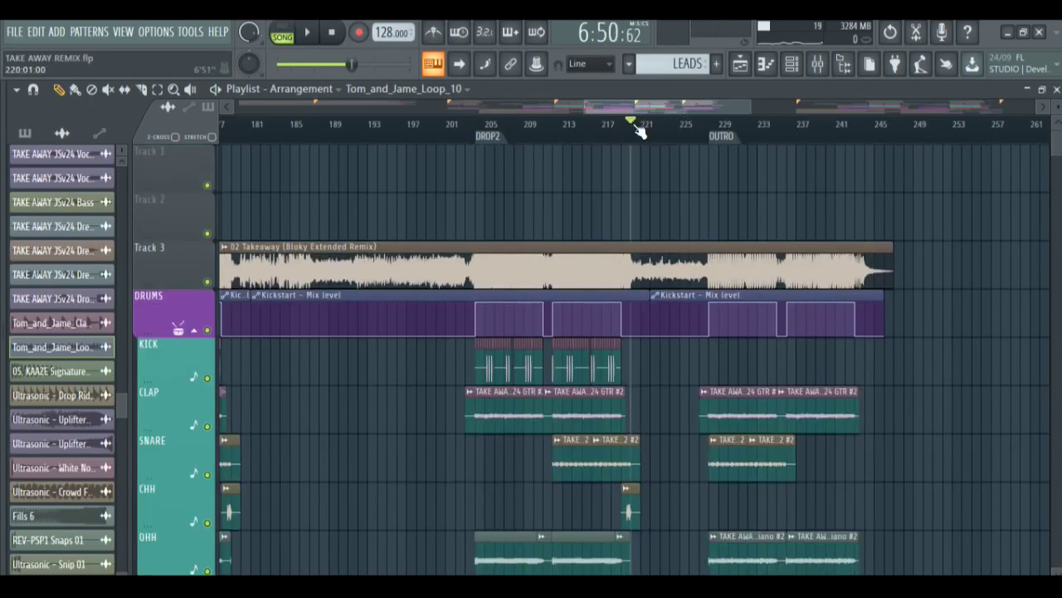
pyautogui.hscroll(2, 664, 147)
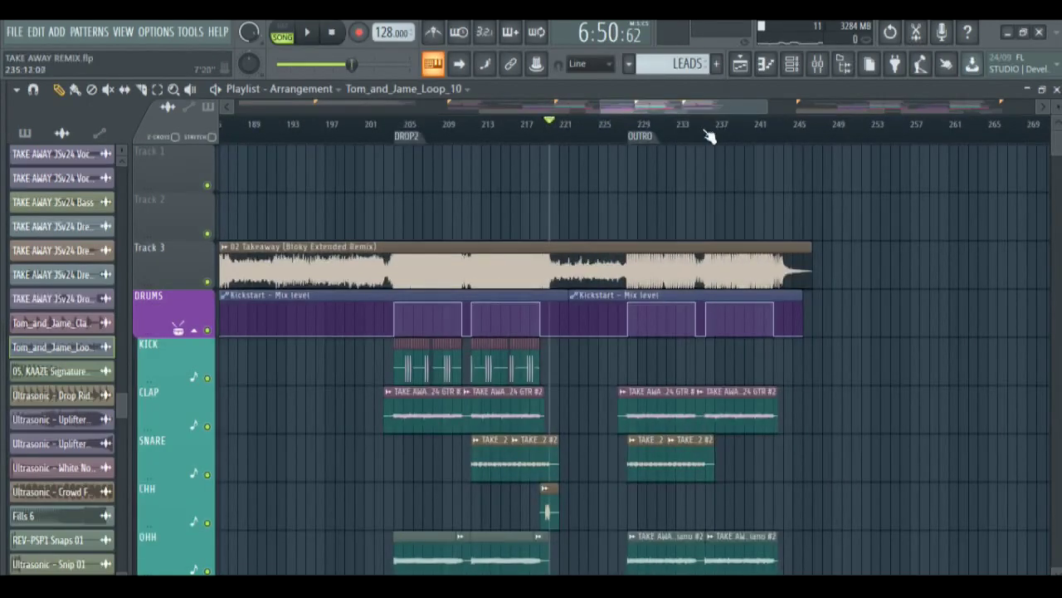
pyautogui.press('space')
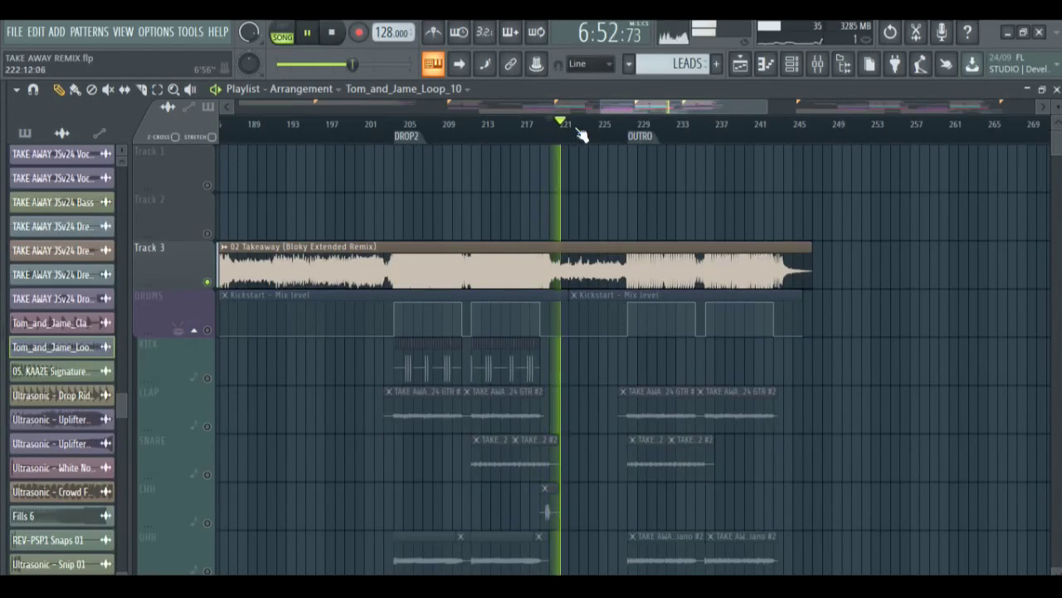
pyautogui.click(581, 126)
pyautogui.click(606, 126)
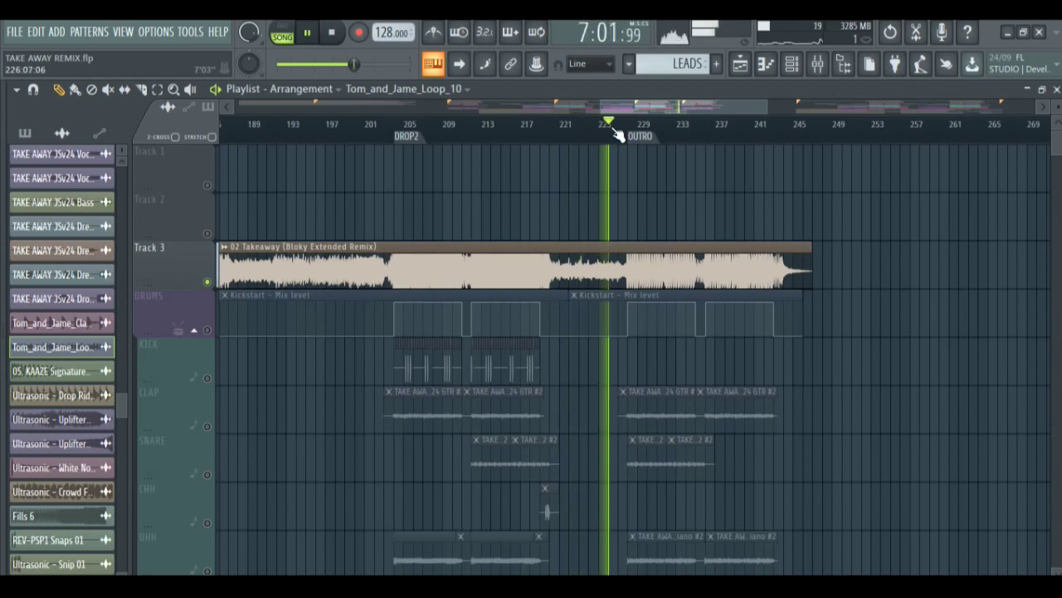
pyautogui.press('space')
pyautogui.keyDown('ctrl'); pyautogui.click(207, 281); pyautogui.keyUp('ctrl')
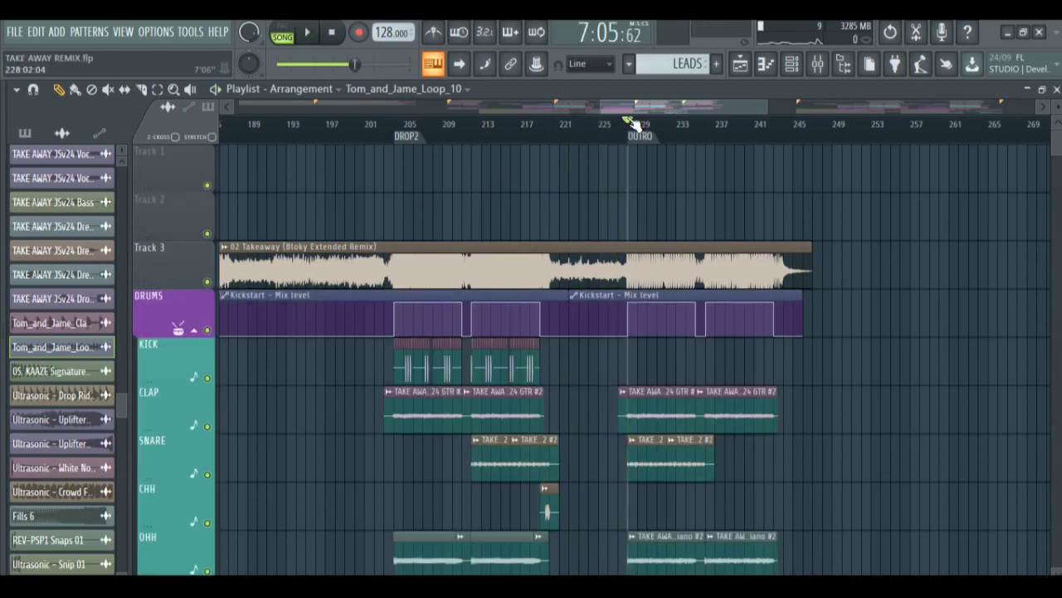
# Step: Audition the soloed Bloky Extended Remix track from the OUTRO marker, and end its solo
pyautogui.moveTo(627, 116)
pyautogui.mouseDown()
pyautogui.moveTo(395, 116)
pyautogui.moveTo(647, 120)
pyautogui.mouseUp()
pyautogui.keyDown('ctrl'); pyautogui.click(207, 281); pyautogui.keyUp('ctrl')
pyautogui.press('space')
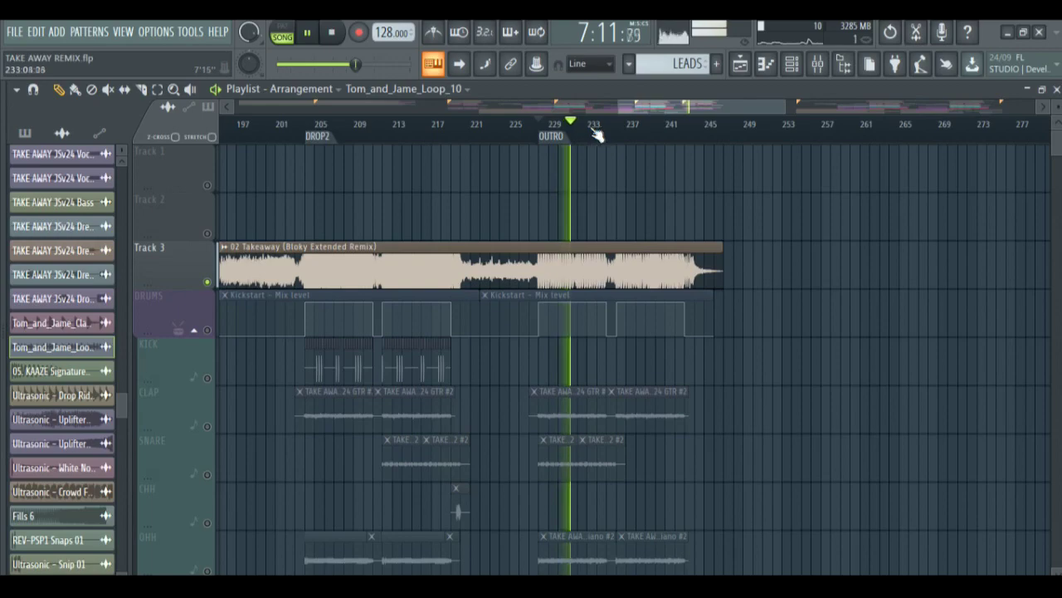
pyautogui.keyDown('ctrl'); pyautogui.click(208, 281); pyautogui.keyUp('ctrl')
pyautogui.press('space')
# Step: Audition only the PLUCK track and its Filter - PLUCK cutoff automation track from the OUTRO, and stop playback
pyautogui.moveTo(1056, 143); pyautogui.dragTo(1058, 183)
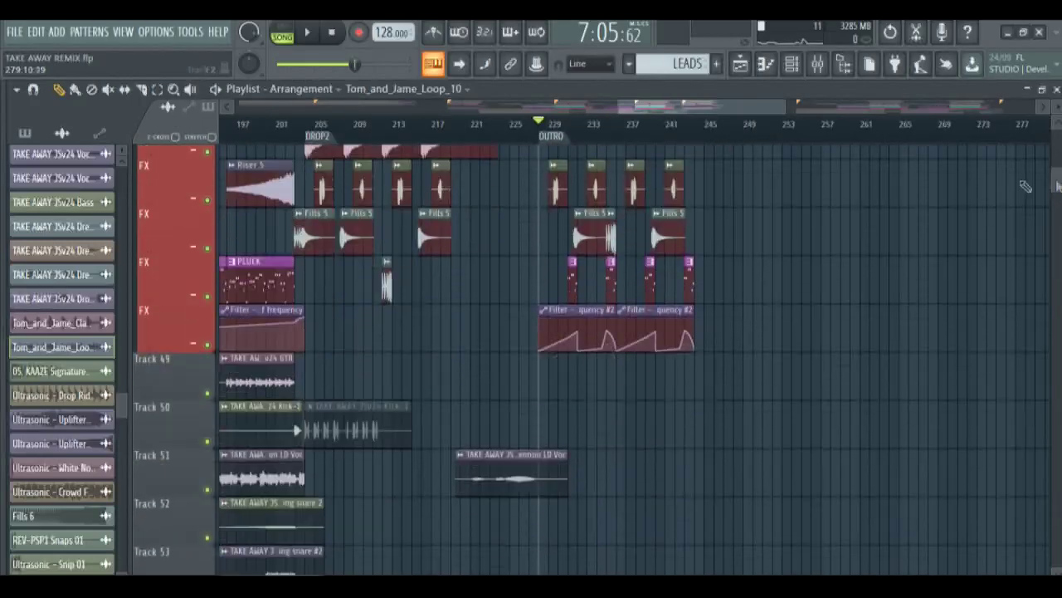
pyautogui.keyDown('ctrl'); pyautogui.click(207, 296); pyautogui.keyUp('ctrl')
pyautogui.keyDown('ctrl'); pyautogui.click(207, 344); pyautogui.keyUp('ctrl')
pyautogui.press('space')
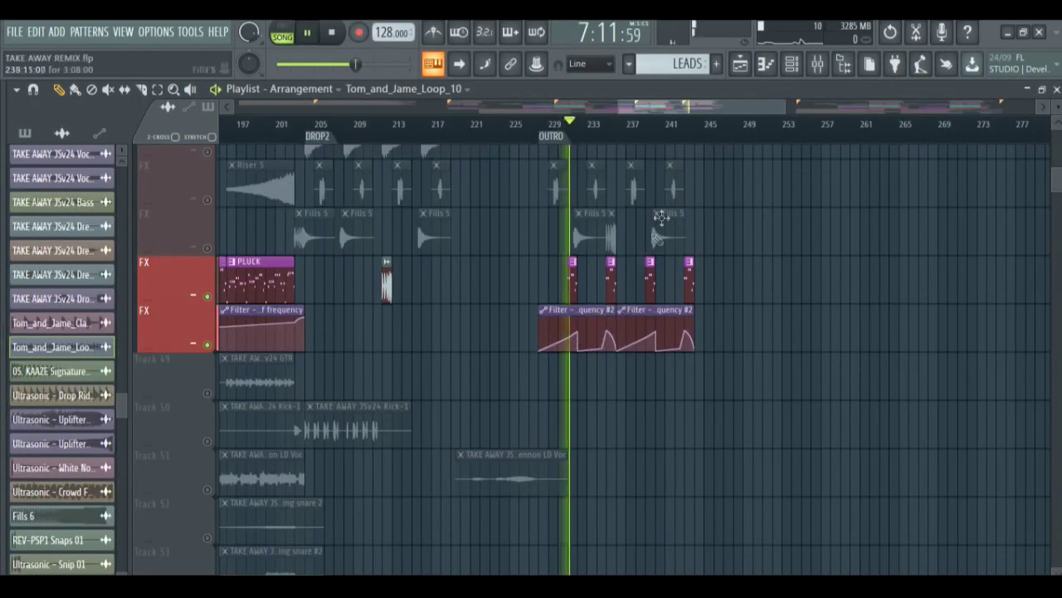
pyautogui.moveTo(718, 109); pyautogui.dragTo(690, 112)
pyautogui.press('space')
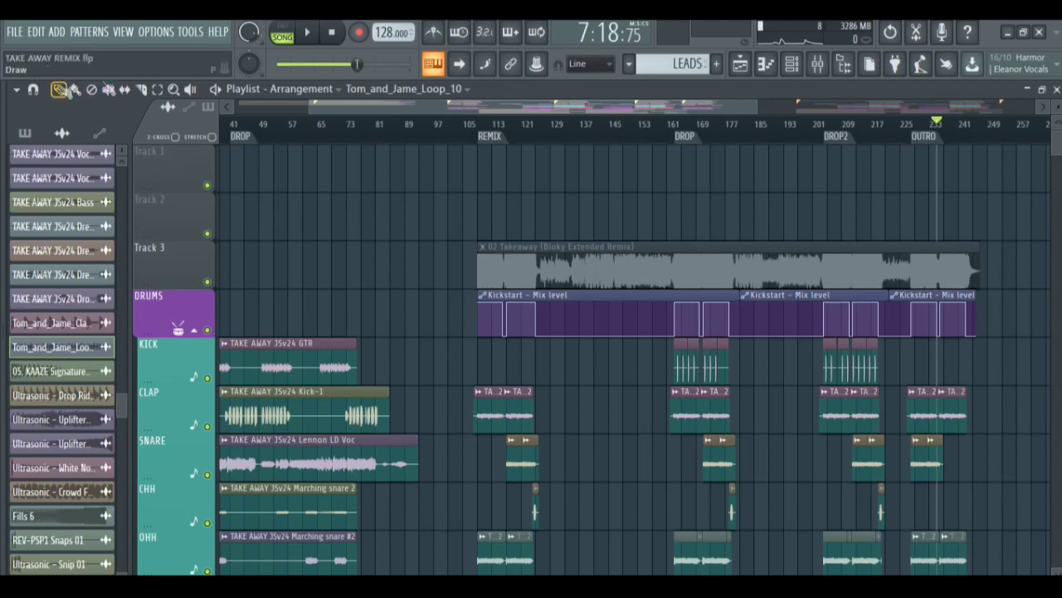
# Step: Review the whole arrangement from REMIX through REMIX RADIO to FIN, checking the tracks down to Track 70
pyautogui.moveTo(462, 106); pyautogui.dragTo(805, 123)
pyautogui.moveTo(883, 107)
pyautogui.mouseDown()
pyautogui.moveTo(1043, 106)
pyautogui.moveTo(1057, 176)
pyautogui.mouseUp()
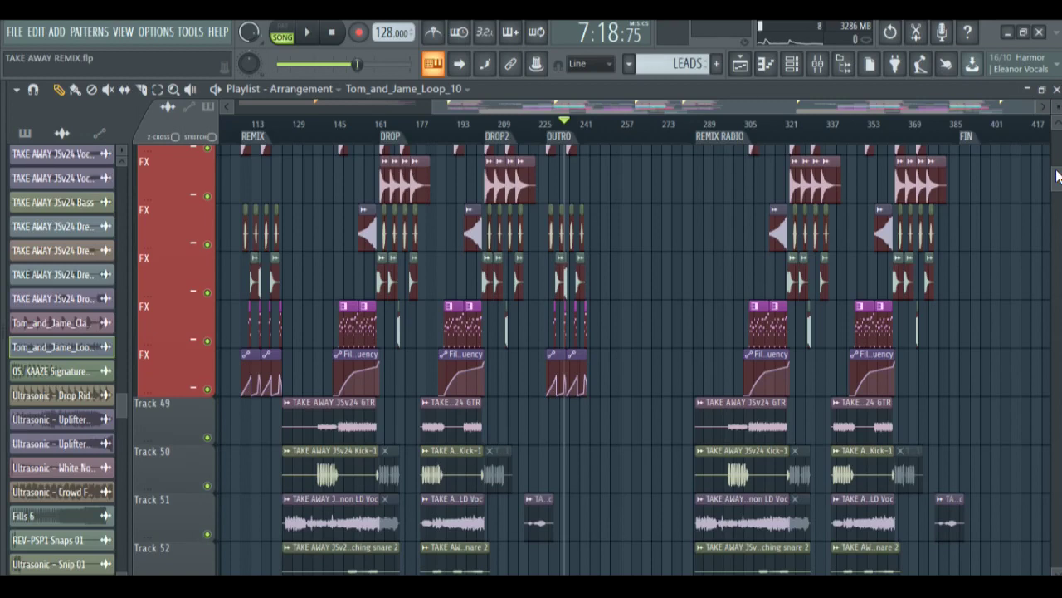
pyautogui.click(14, 31)
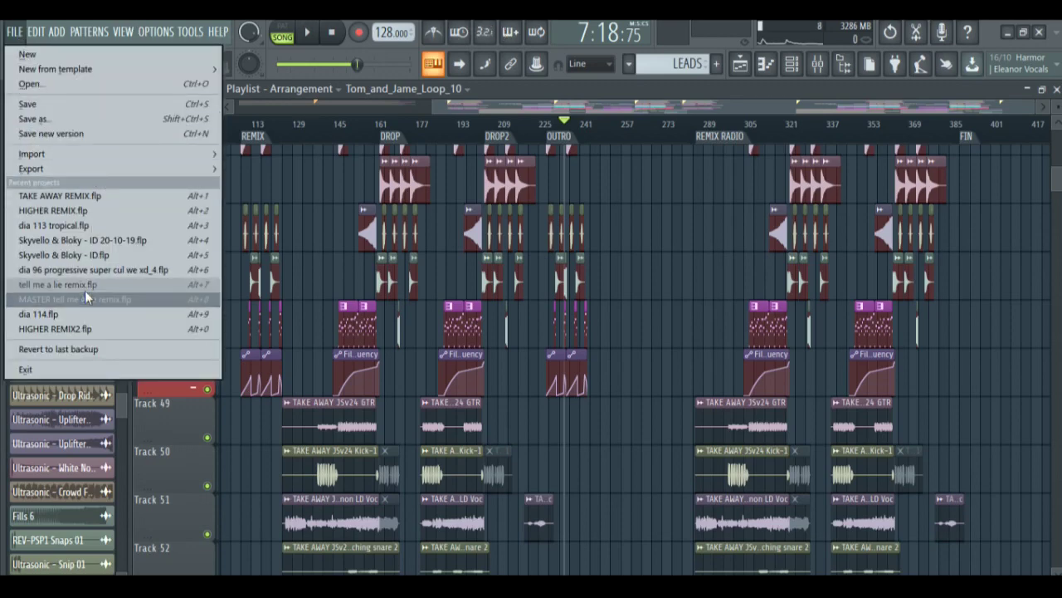
pyautogui.click(596, 103)
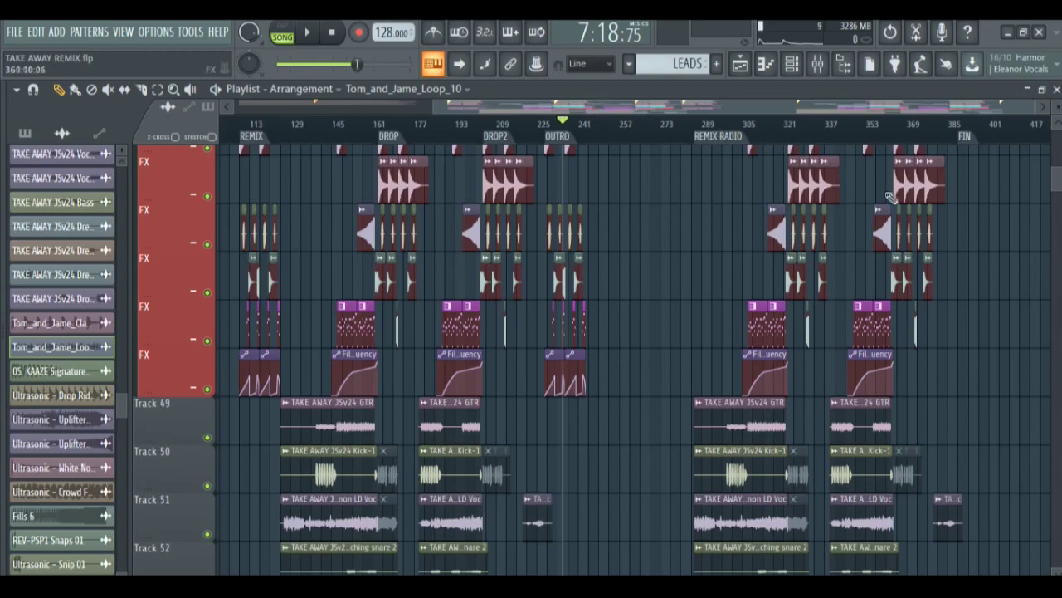
pyautogui.moveTo(1057, 180); pyautogui.dragTo(1059, 197)
pyautogui.scroll(-5, 631, 357)
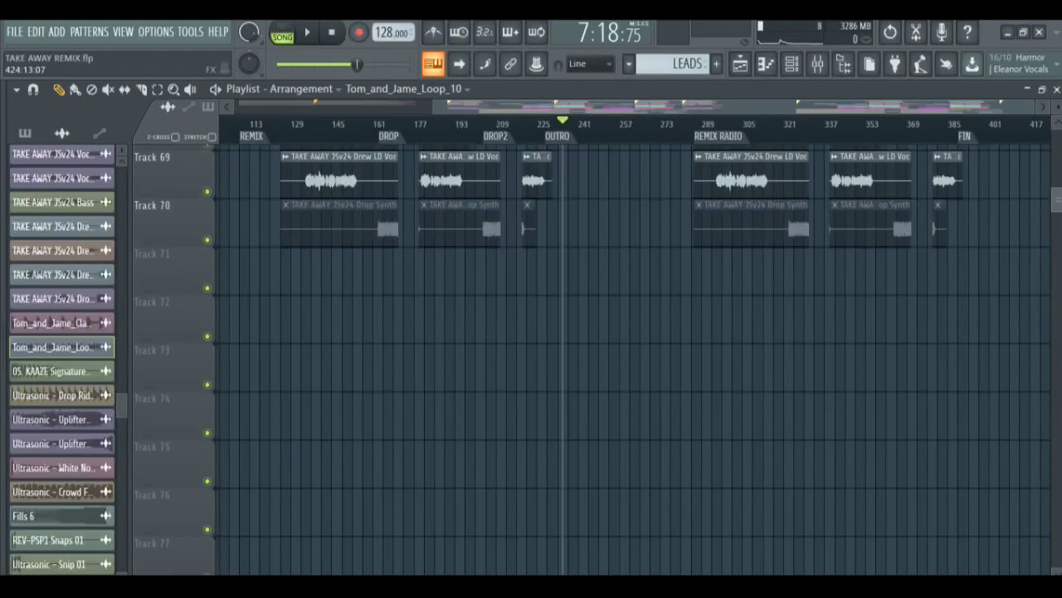
pyautogui.scroll(15, 631, 357)
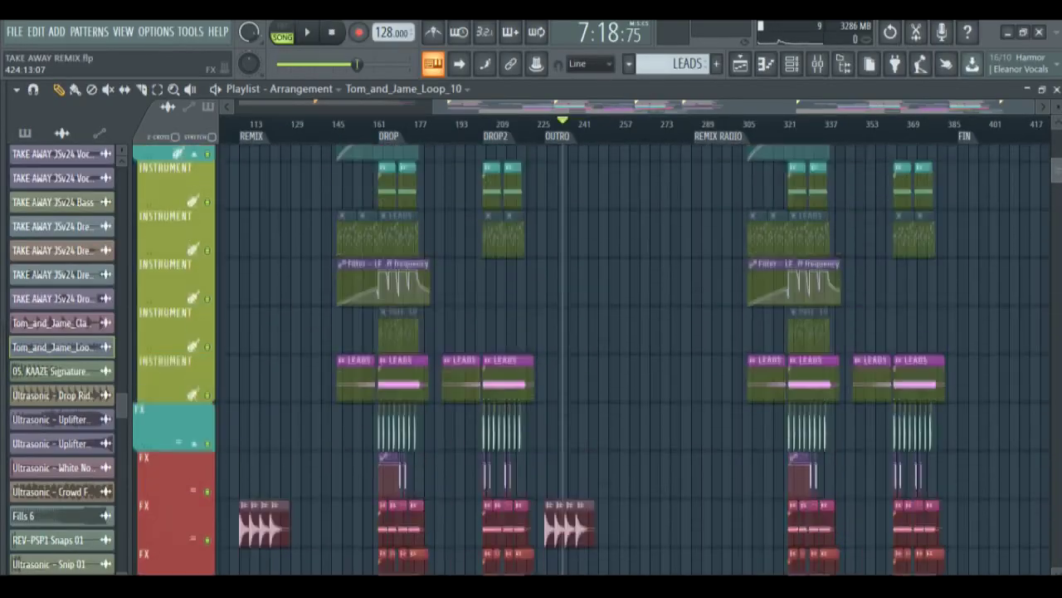
pyautogui.scroll(8, 589, 273)
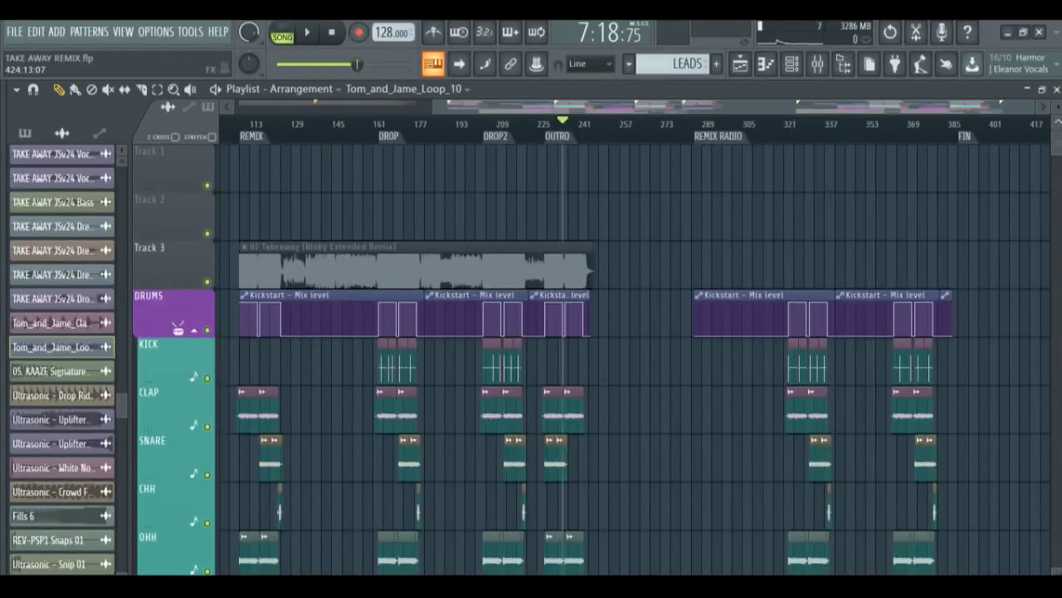